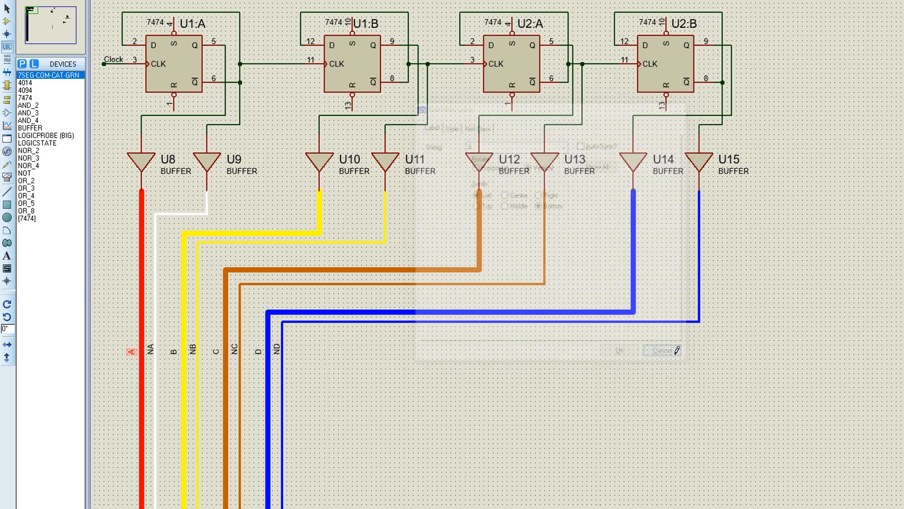
- Check the label settings of the NA wire without changing them
double_click(150, 351)
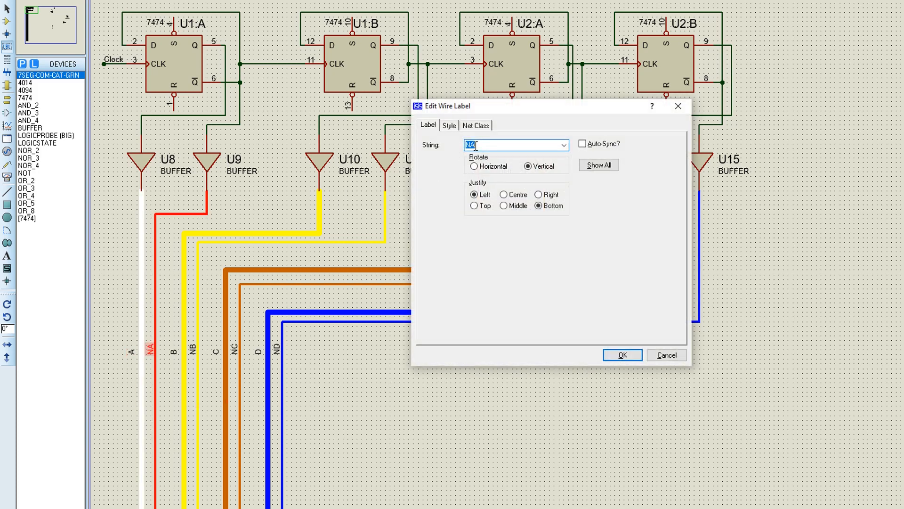
click(667, 354)
- Place a 7SEG-COM-CAT-GRN display below the horizontal run of the ND wire, beside the vertical wires
click(69, 76)
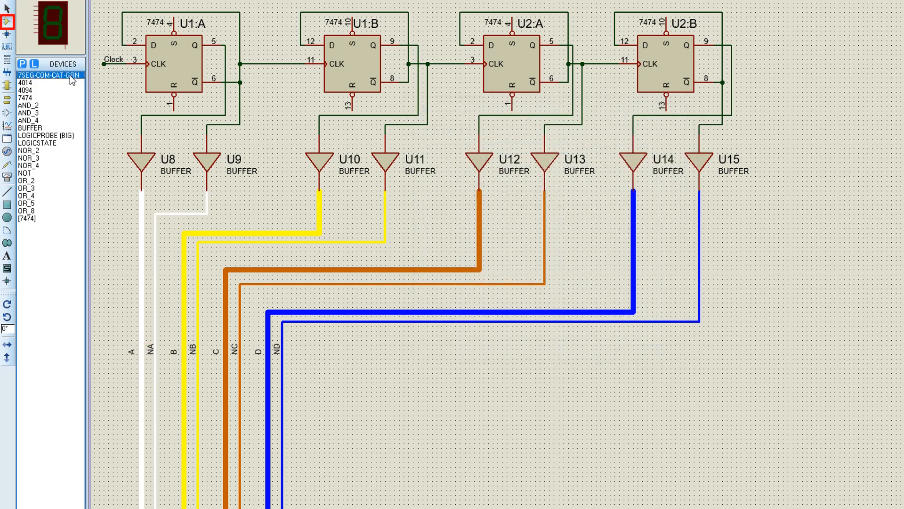
click(384, 386)
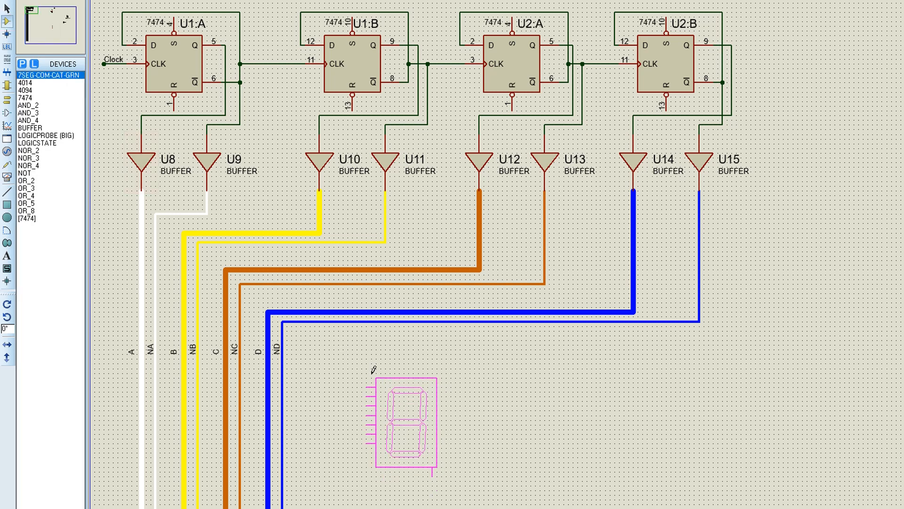
click(395, 367)
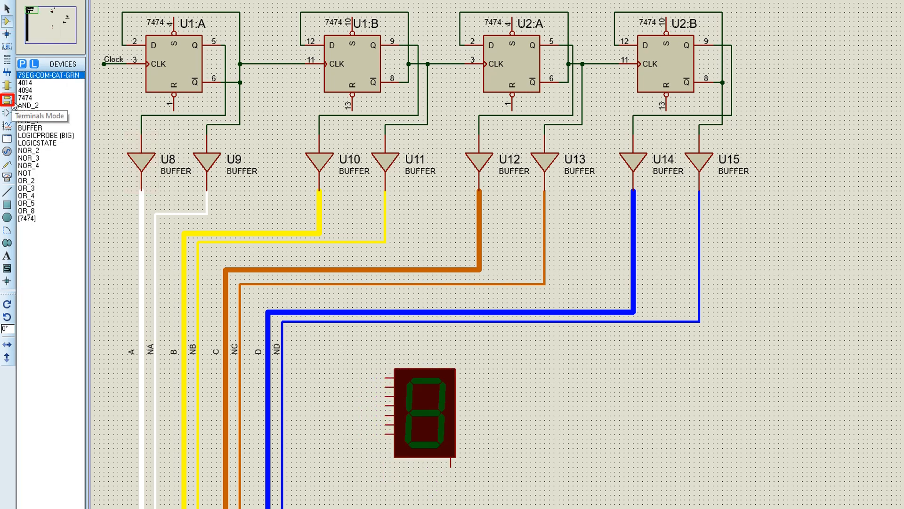
- Place a ground terminal just below and left of the seven-segment display, beside the ND wire
click(7, 100)
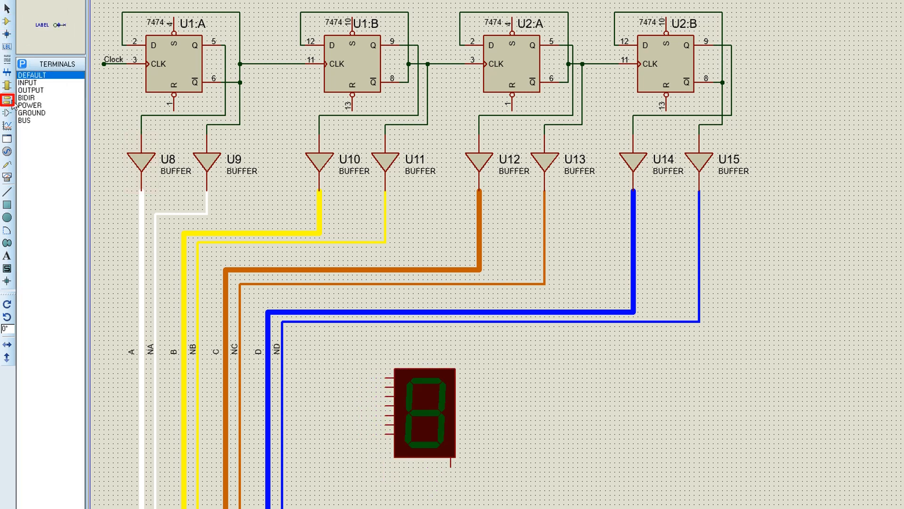
click(53, 114)
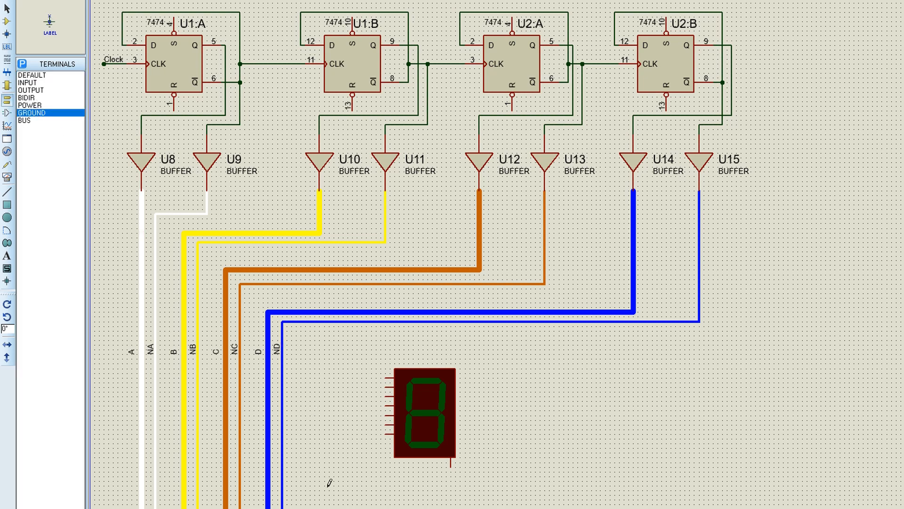
click(306, 480)
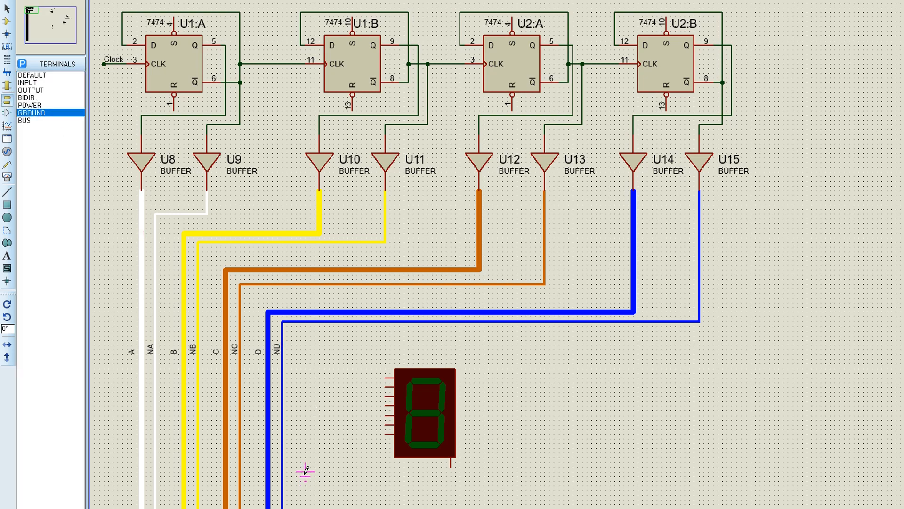
click(305, 471)
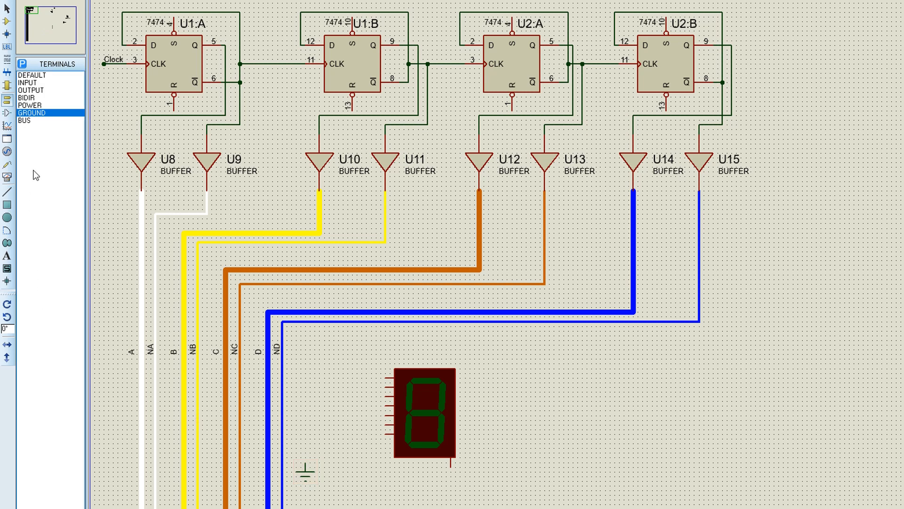
- Place a DC generator between the ground terminal and the display, and rotate it anti-clockwise
click(8, 153)
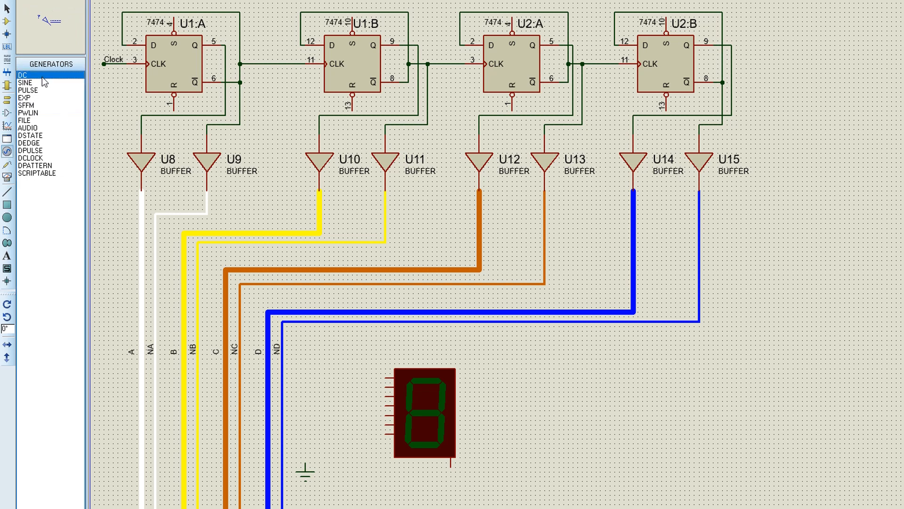
click(324, 441)
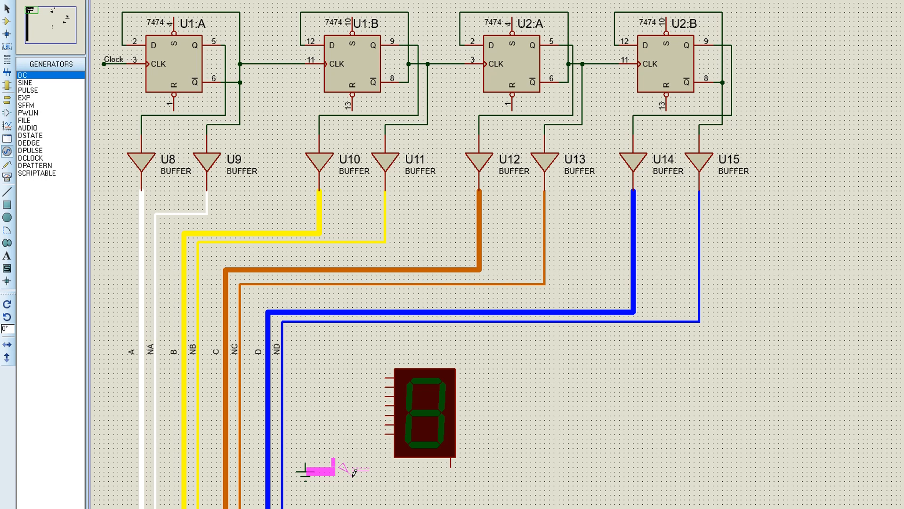
click(354, 472)
right_click(349, 467)
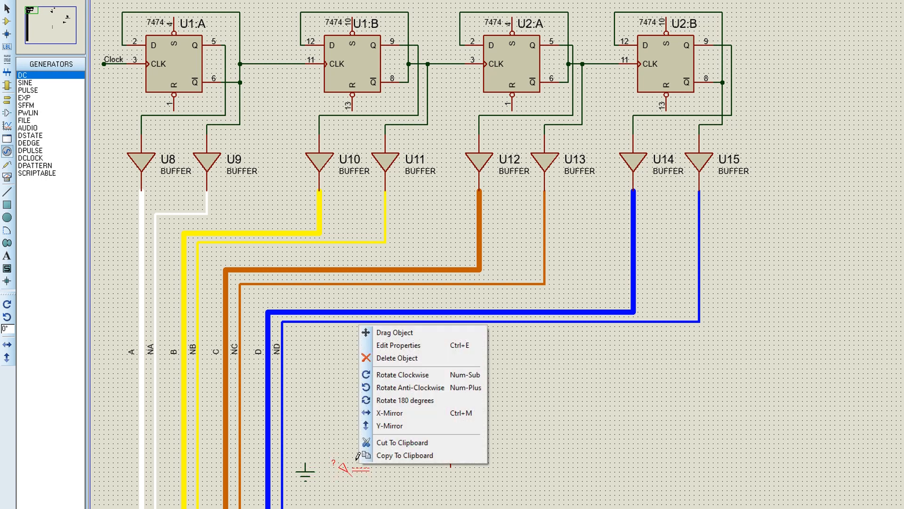
click(403, 386)
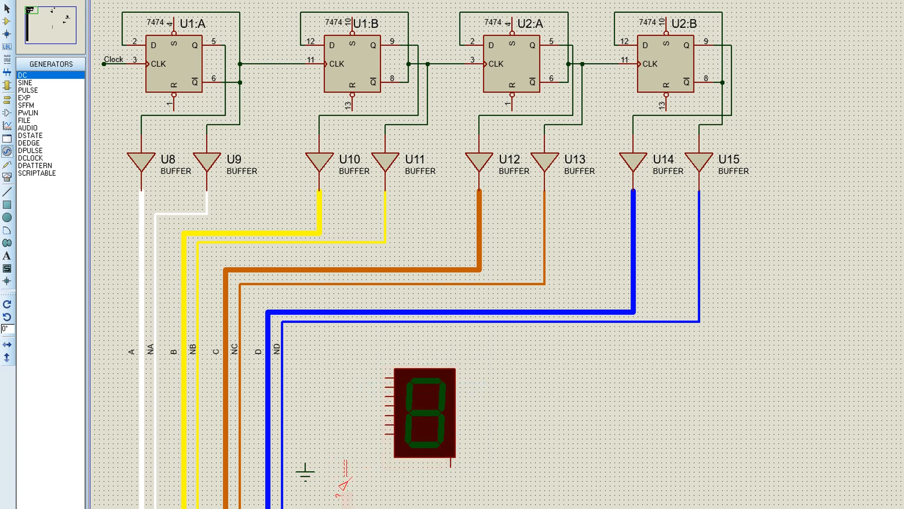
- Name the new generator DC and set its voltage
double_click(344, 491)
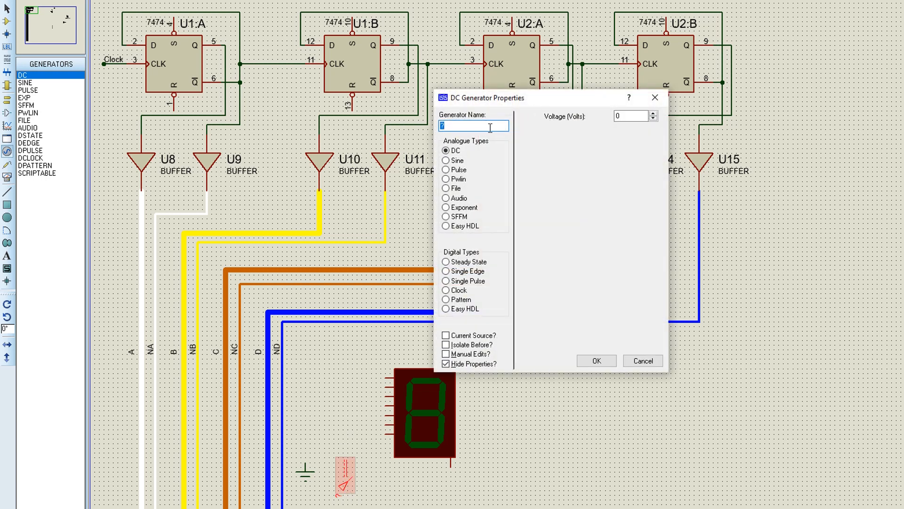
double_click(612, 116)
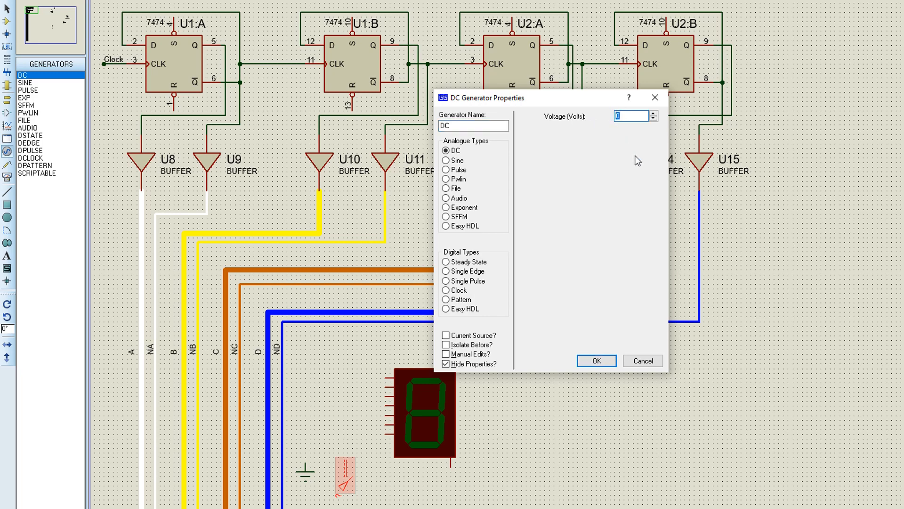
click(596, 361)
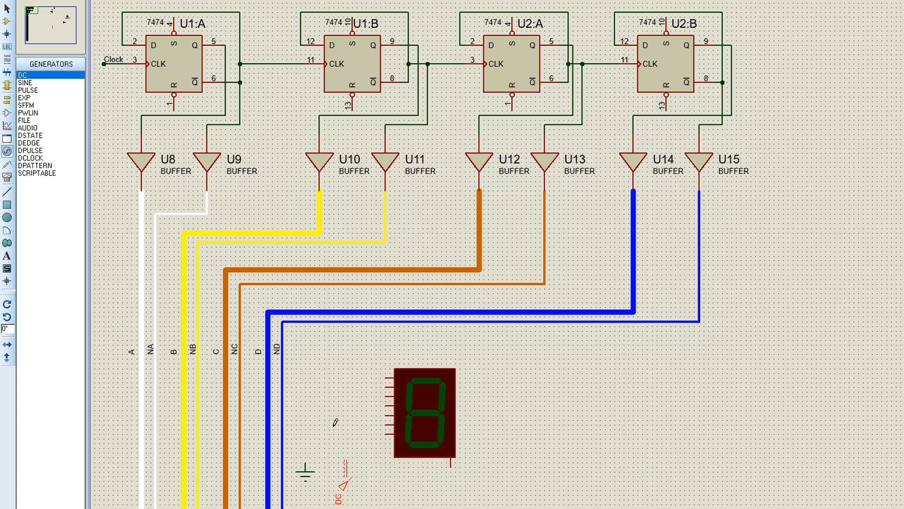
- Wire the display's first and fourth segment pins to the ground terminal
click(386, 377)
click(306, 461)
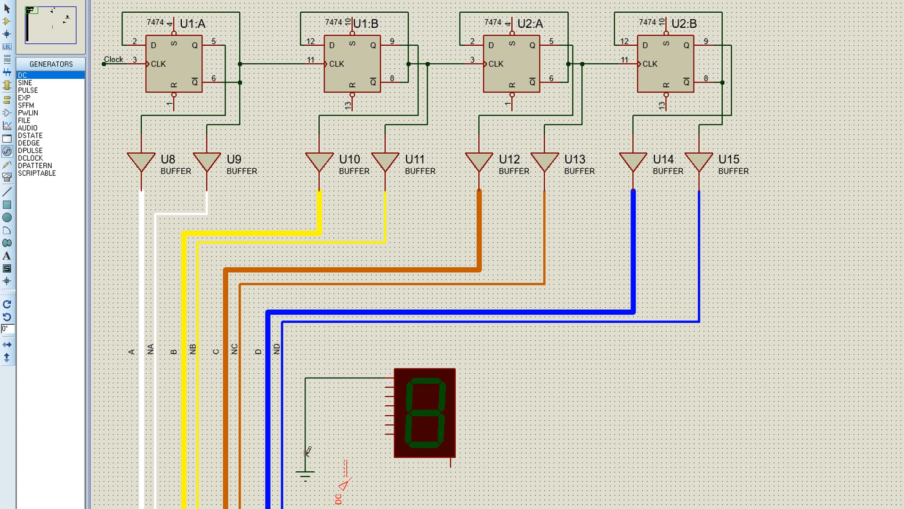
click(386, 405)
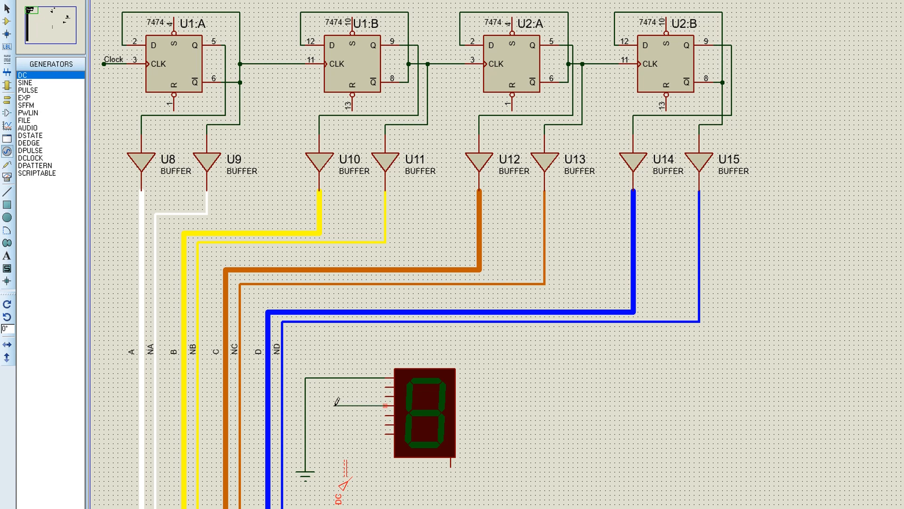
click(305, 405)
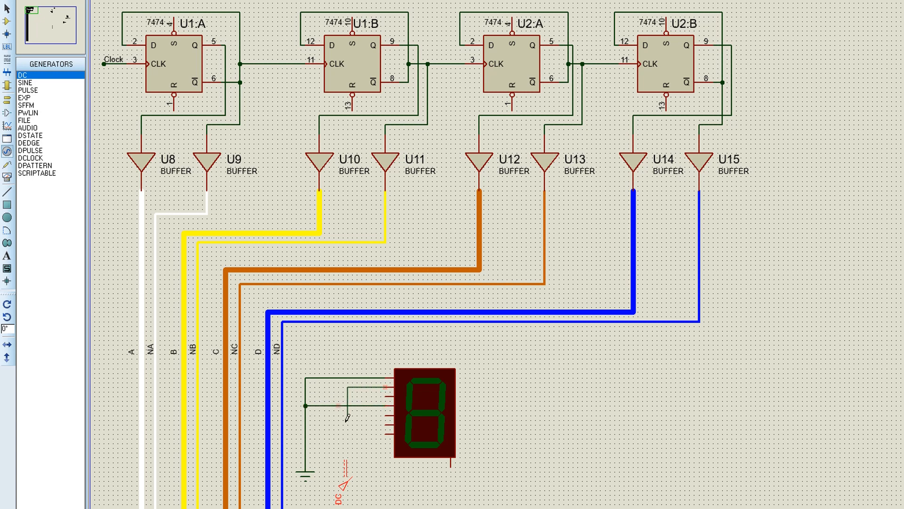
- Wire the display's second and third pins to the DC generator and its last three segment pins to the NA wire
click(354, 475)
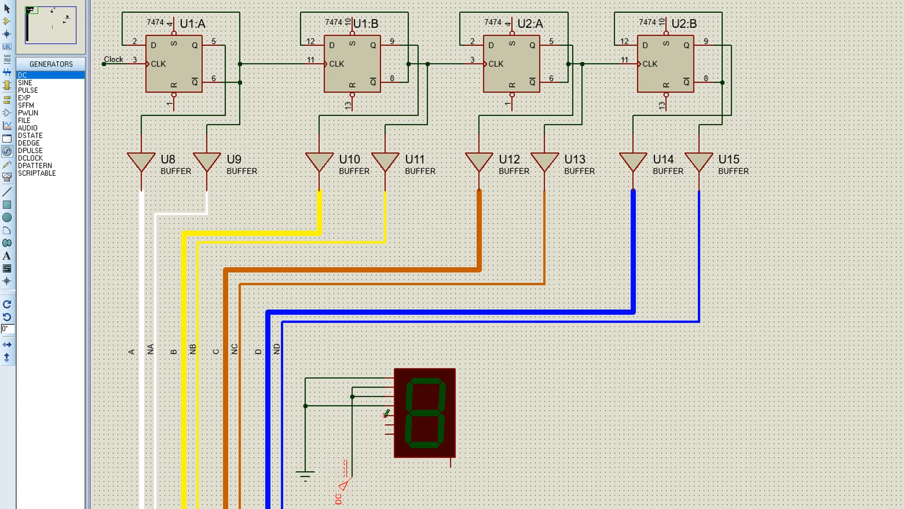
click(370, 415)
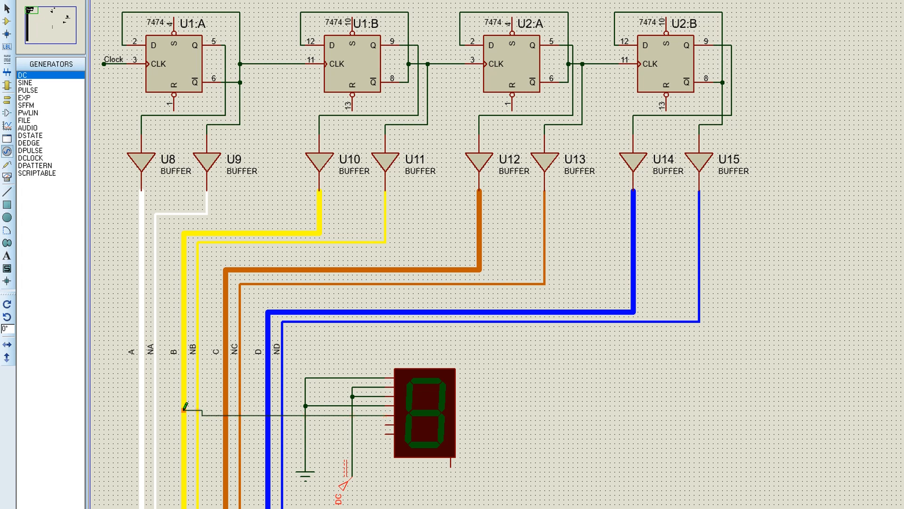
click(156, 415)
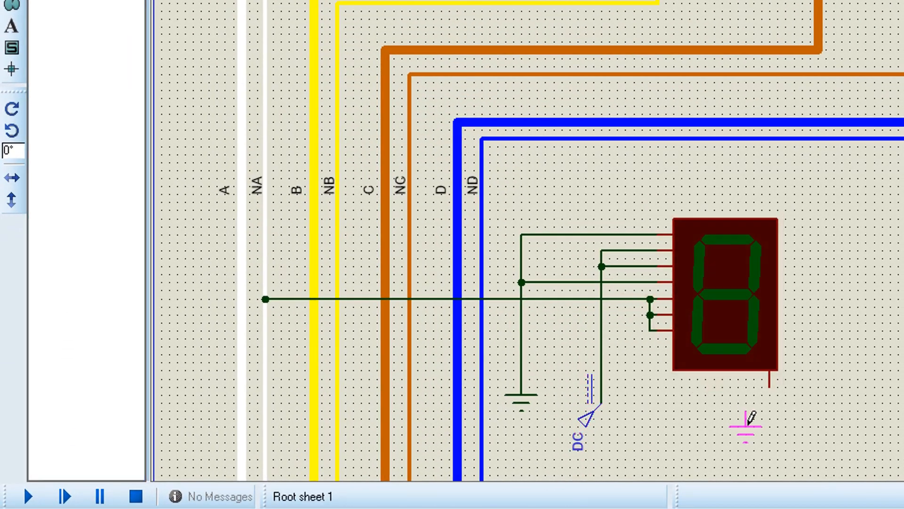
- Connect a ground terminal to the display's COM pin and test the circuit with a simulation run, stopping it at the end
click(769, 418)
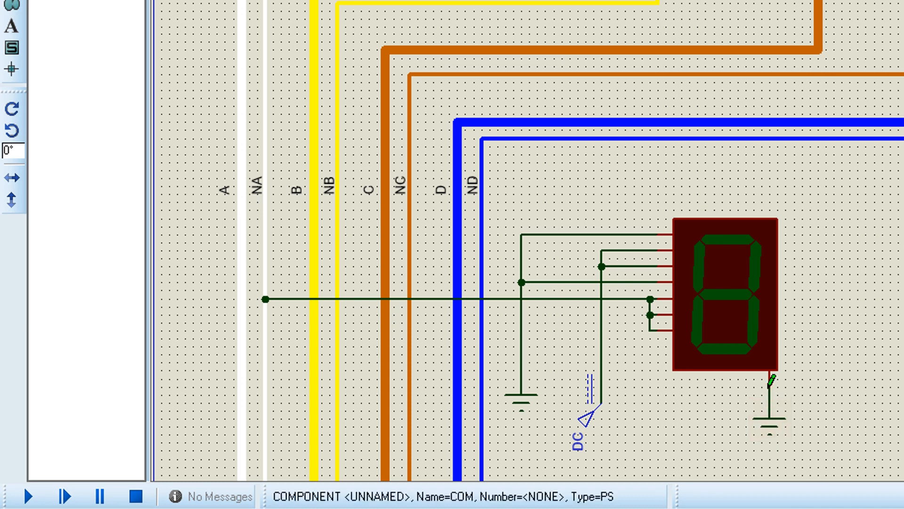
click(30, 498)
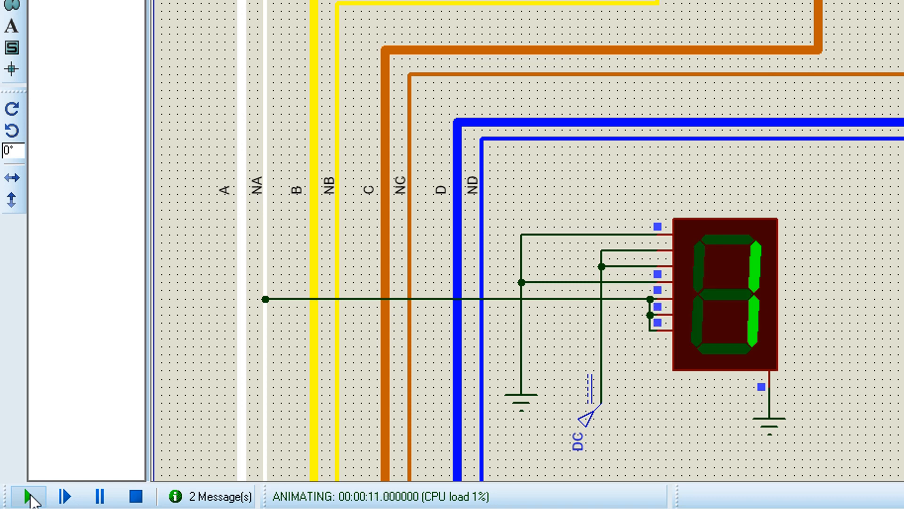
click(135, 495)
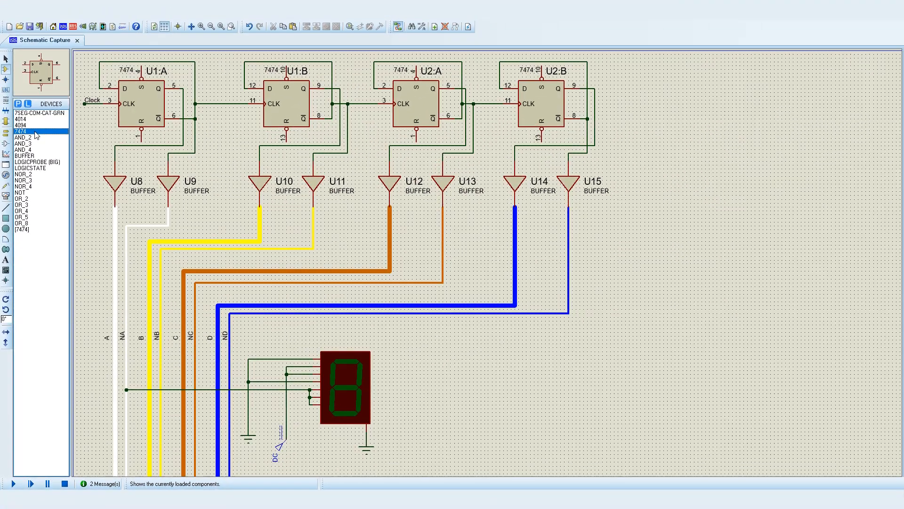
- Place seven 7474 flip-flops in a horizontal row to the right of the seven-segment display
click(516, 389)
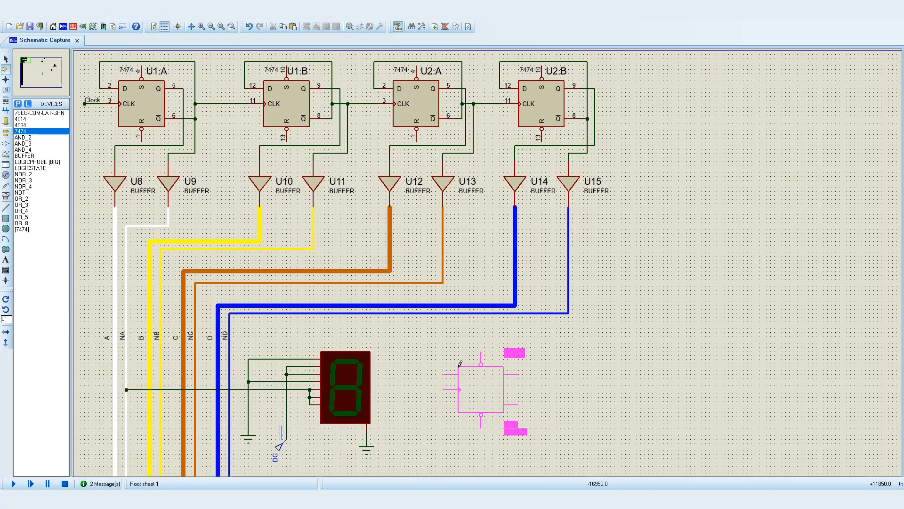
click(427, 355)
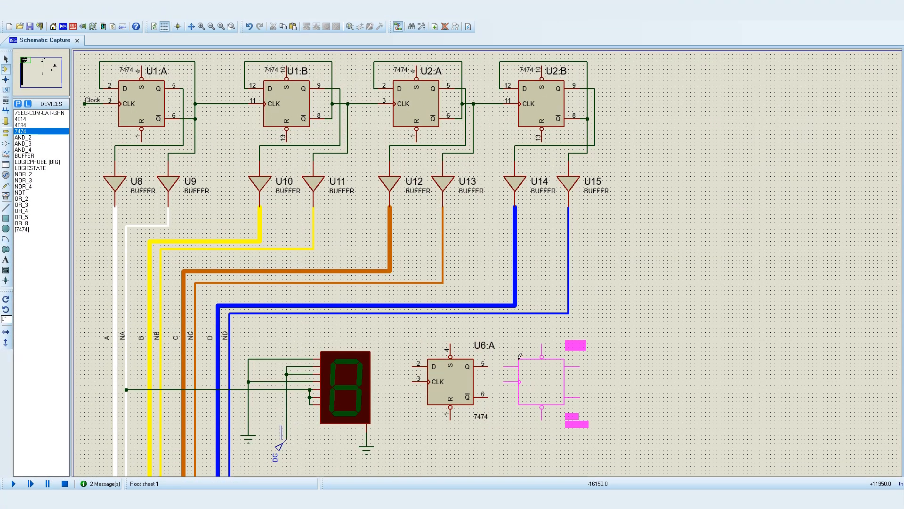
click(520, 358)
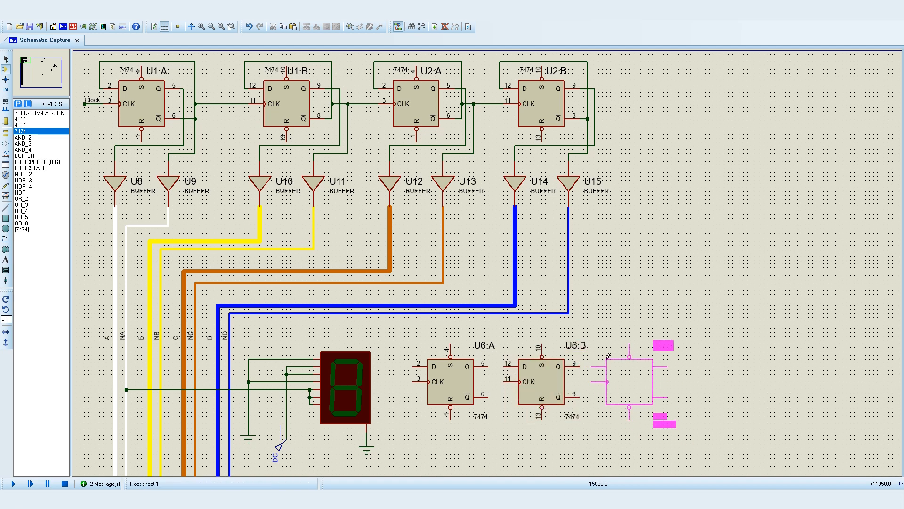
click(610, 357)
click(702, 357)
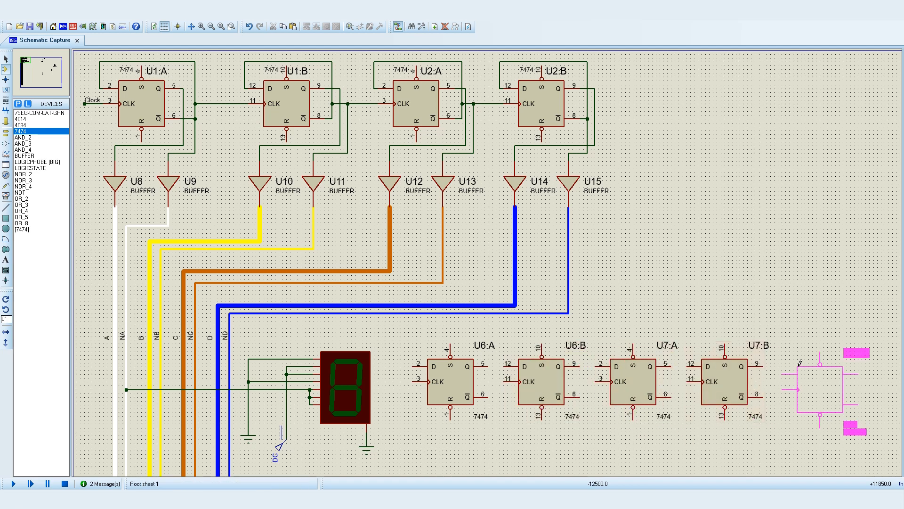
click(799, 363)
scroll(783, 333, down, 1)
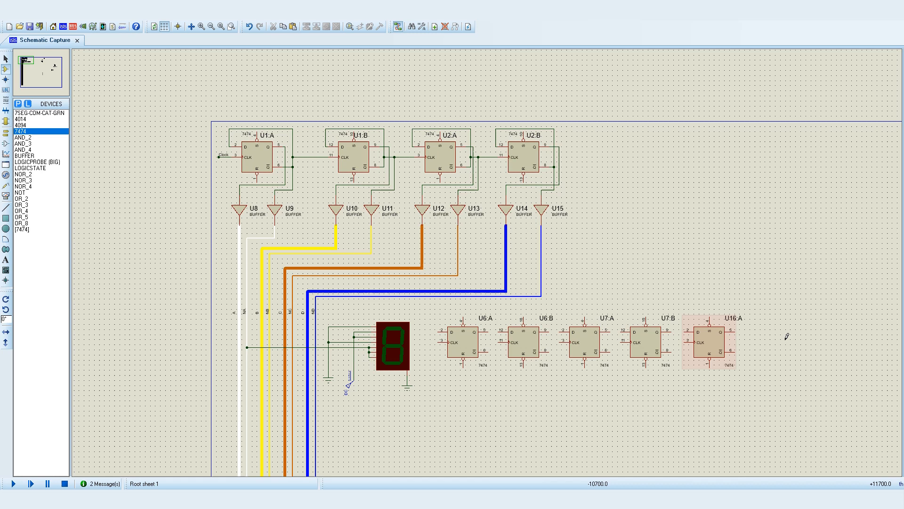
click(761, 324)
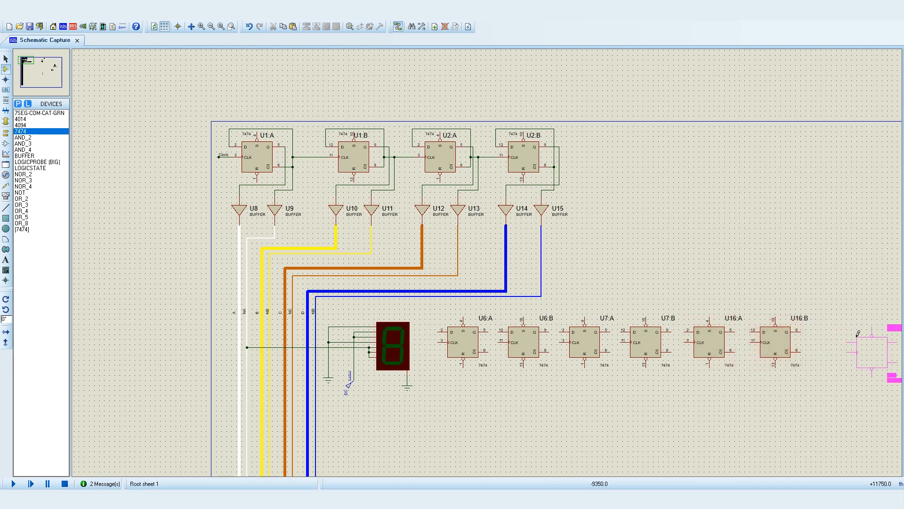
click(829, 323)
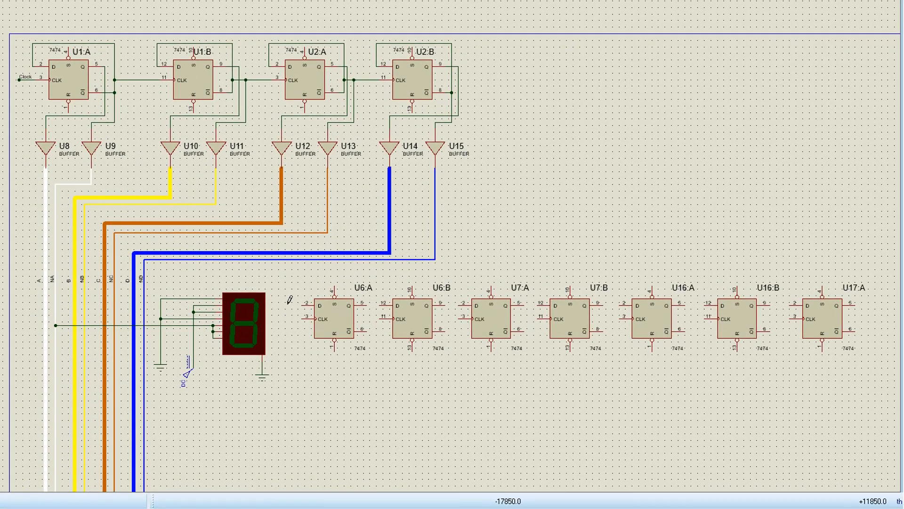
- Wire the D inputs of U6:A and U6:B over the display to its first and second segment pin wires
click(302, 304)
scroll(300, 279, up, 1)
click(366, 211)
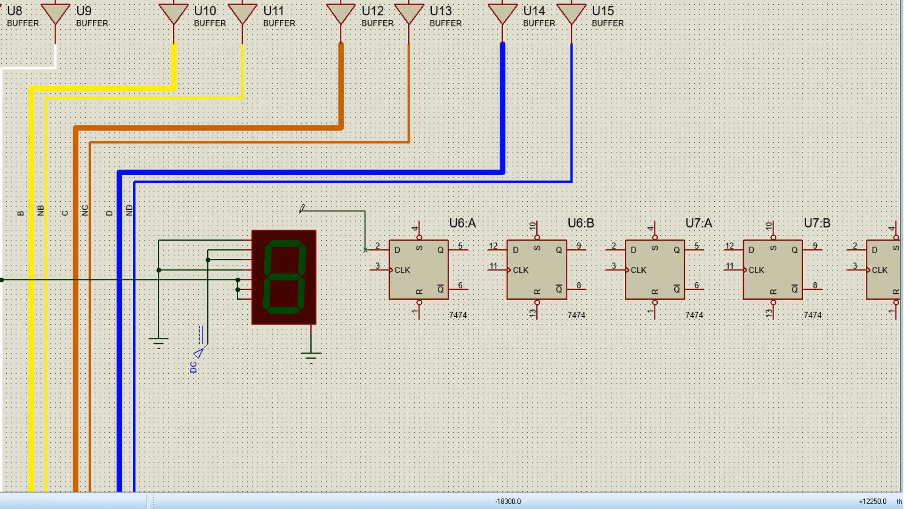
click(238, 239)
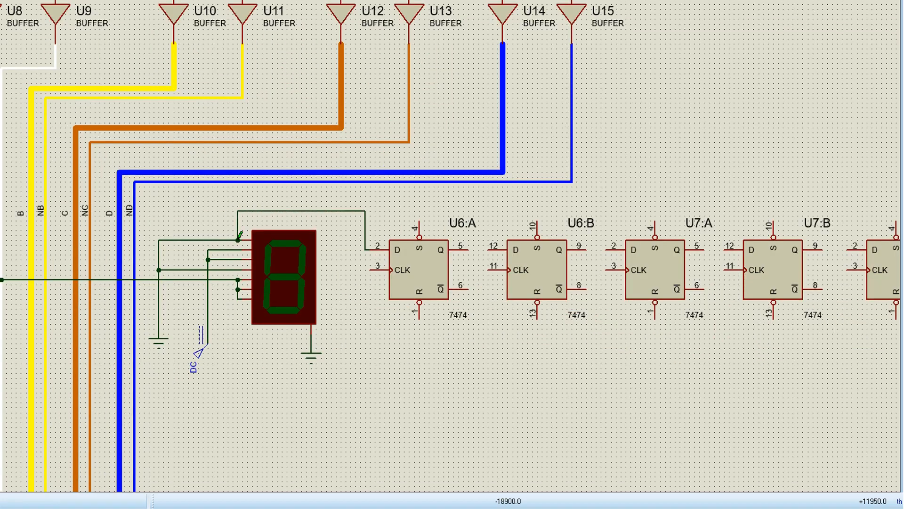
click(484, 248)
click(482, 206)
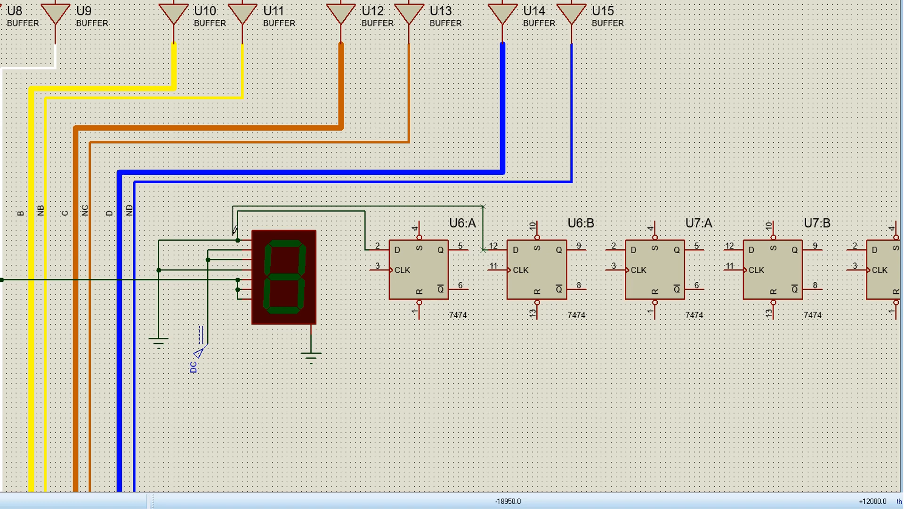
click(233, 250)
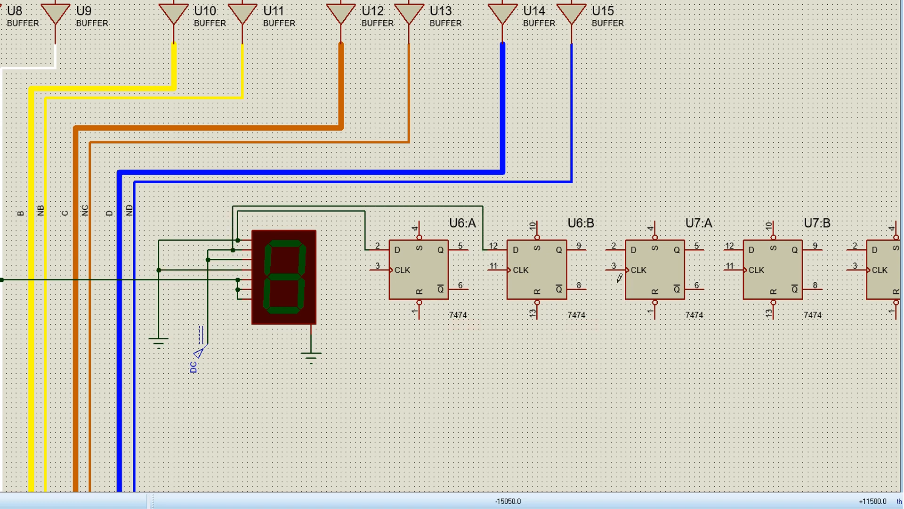
- Wire the D input of U7:A to U6:B's D wire and the D input of U7:B to U6:A's D wire
click(607, 248)
click(601, 207)
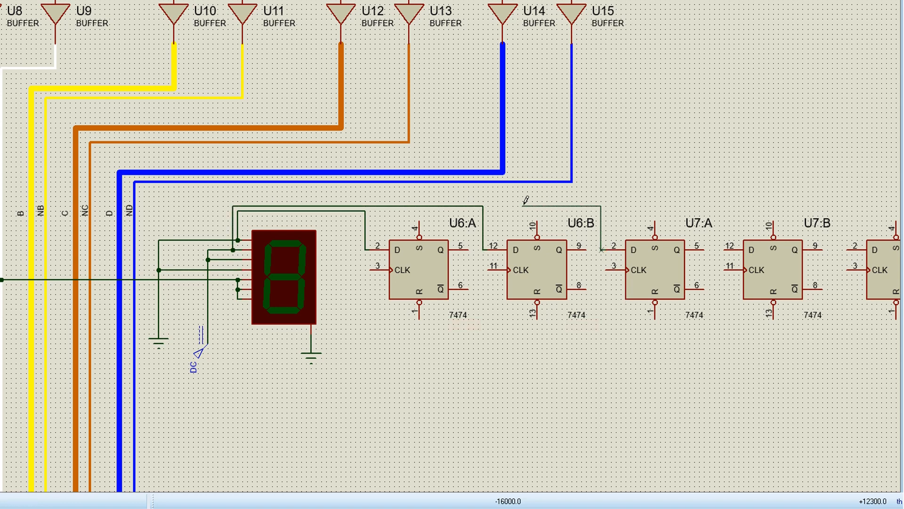
click(483, 206)
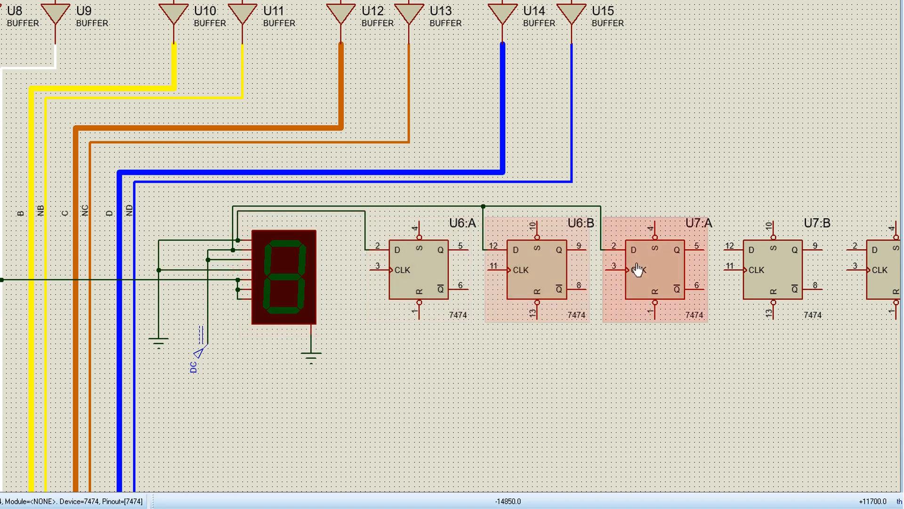
click(725, 247)
click(719, 202)
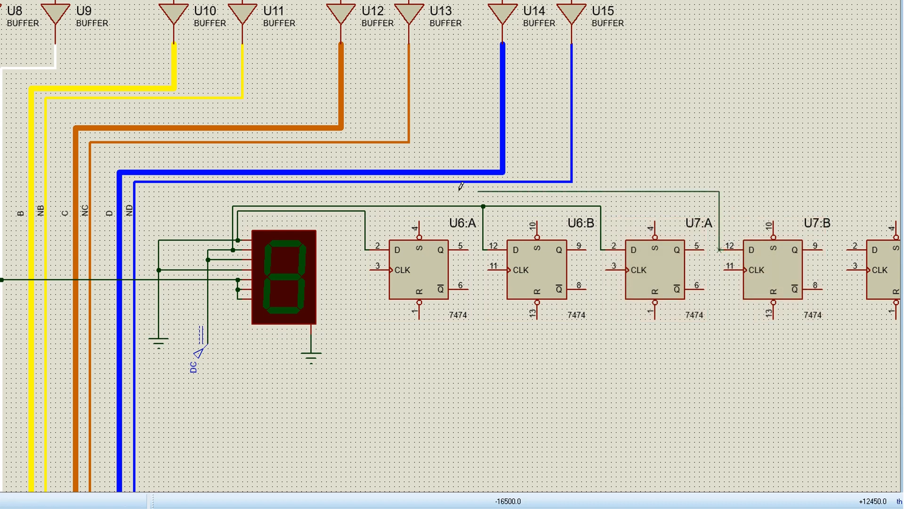
click(366, 203)
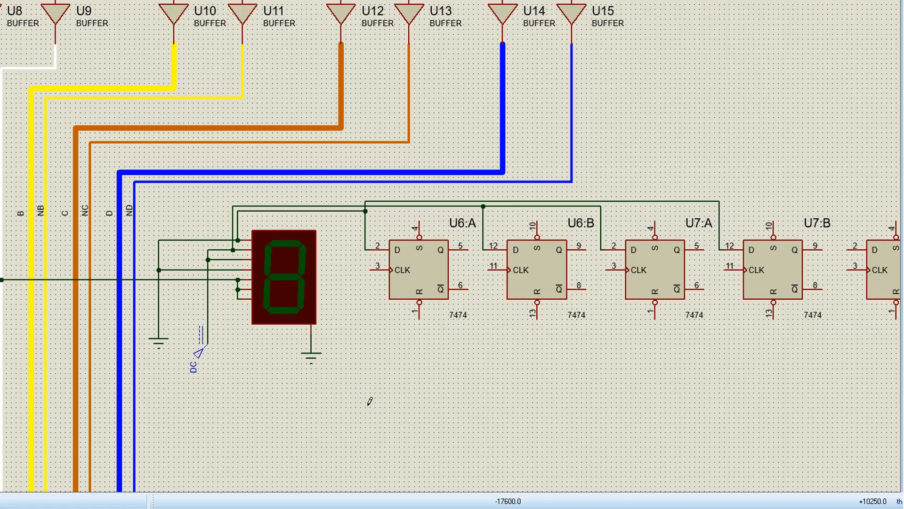
- Join the D inputs of U16:A, U16:B and U17:A over the flip-flops and wire them to the NA line
scroll(624, 325, down, 1)
middle_click(639, 321)
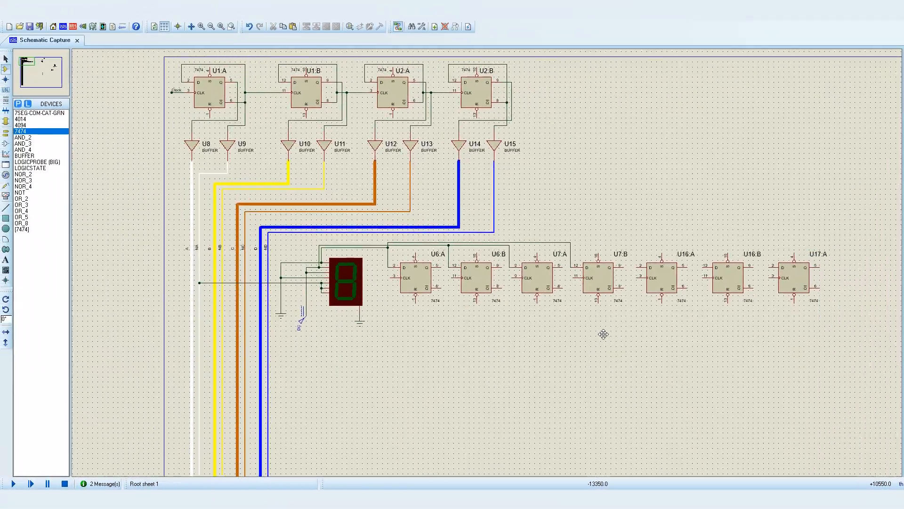
click(515, 329)
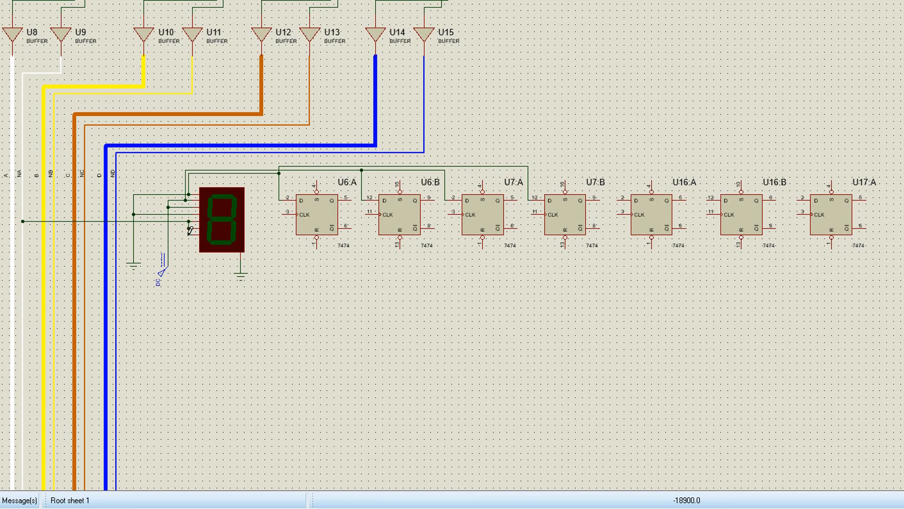
click(801, 197)
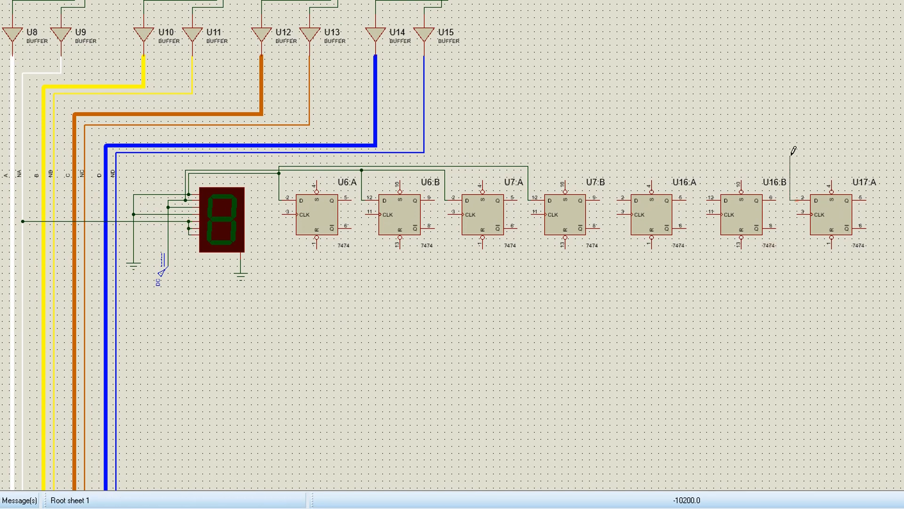
click(701, 198)
click(700, 156)
click(617, 198)
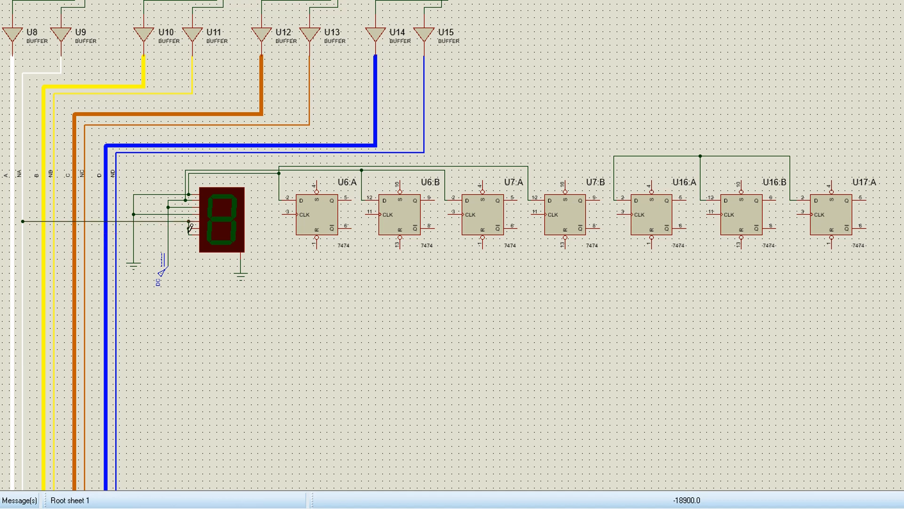
click(22, 304)
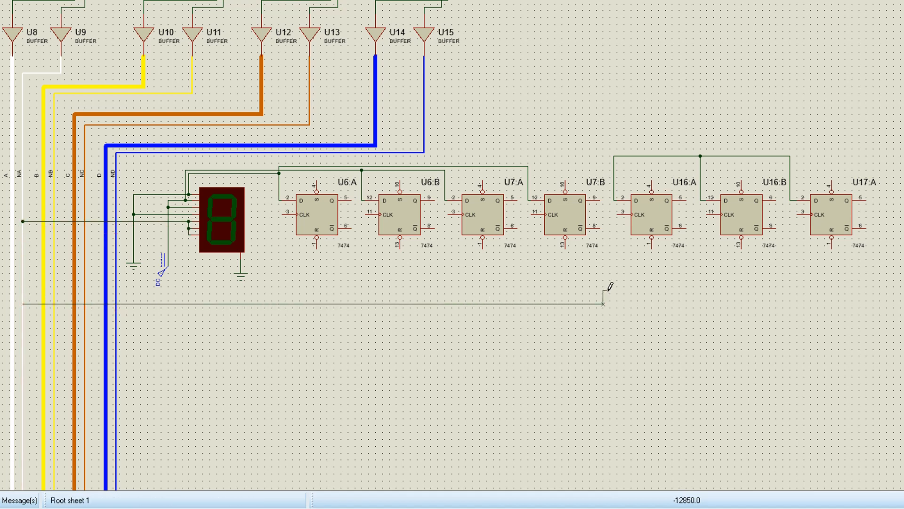
click(616, 197)
- Place a second 7SEG-COM-CAT-GRN display below the row of flip-flops, under U7:B and U16:A
click(63, 114)
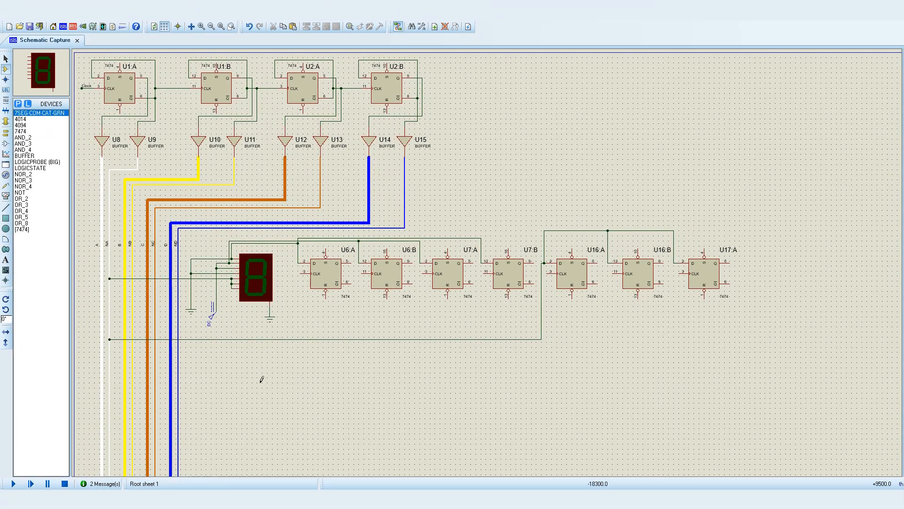
click(234, 389)
click(532, 377)
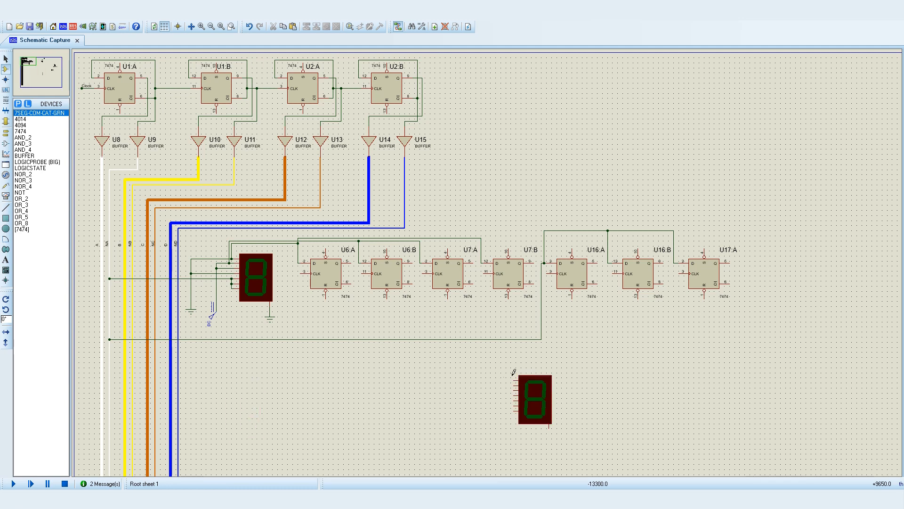
- Wire the Q outputs of U6:A, U6:B and U7:A to the new display's first, second and third segment pins
scroll(353, 257, up, 2)
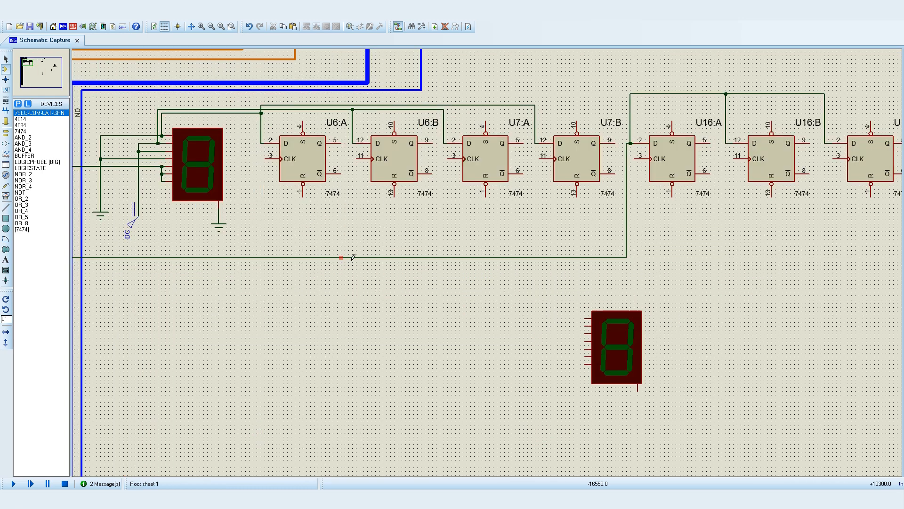
click(337, 140)
click(586, 318)
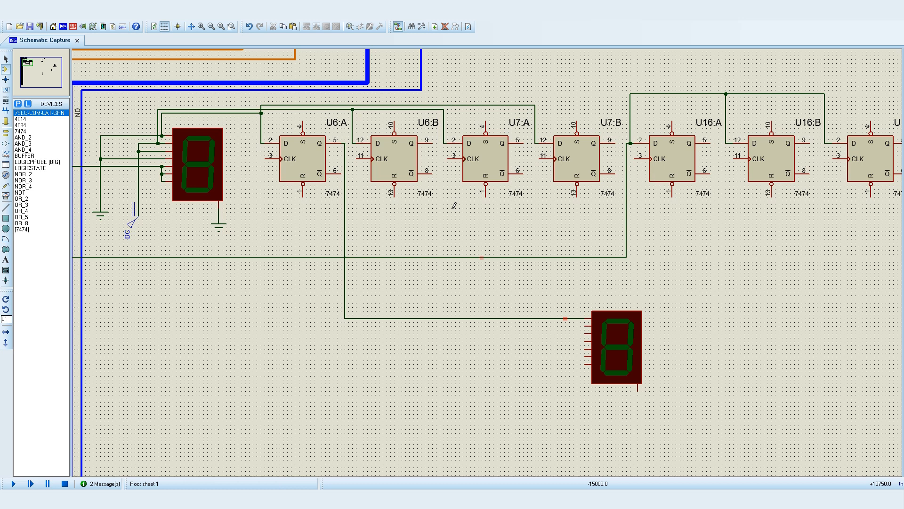
click(434, 141)
click(584, 324)
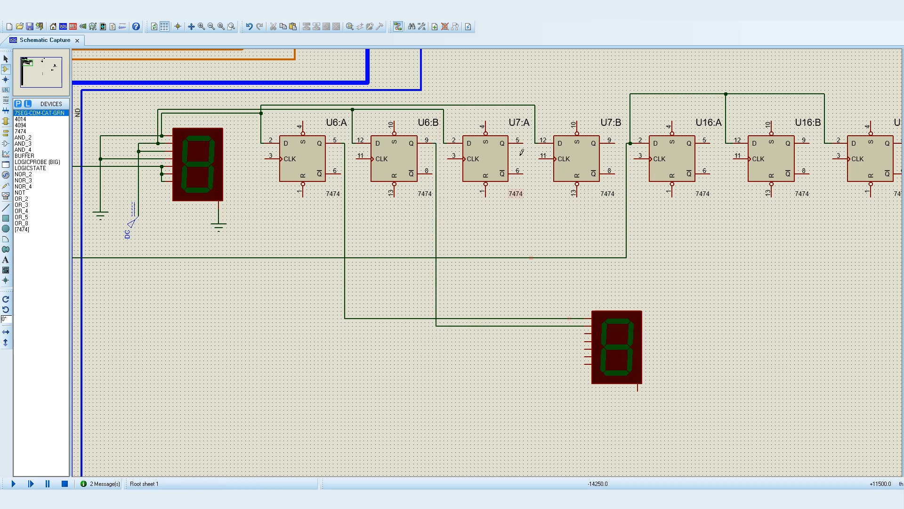
click(525, 140)
click(585, 332)
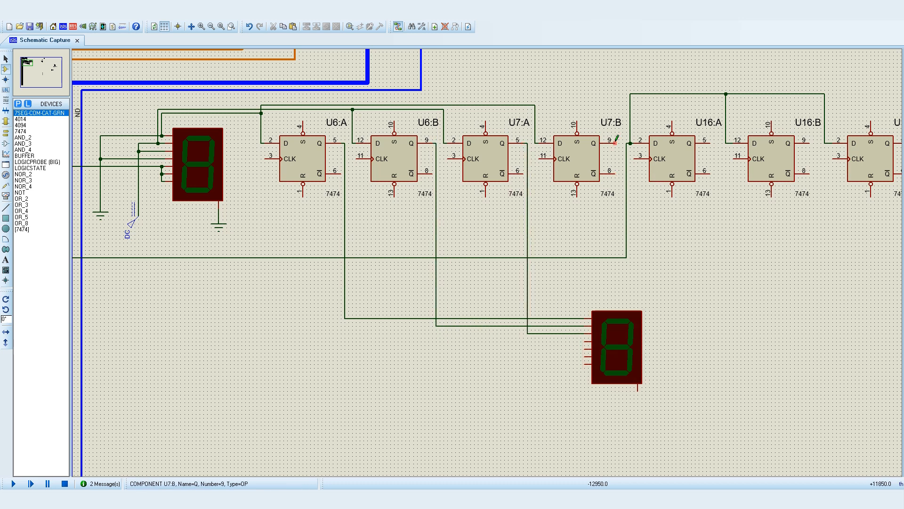
- Wire the Q outputs of U7:B and U16:A to the new display's fourth and fifth segment pins
click(617, 142)
click(619, 239)
click(539, 239)
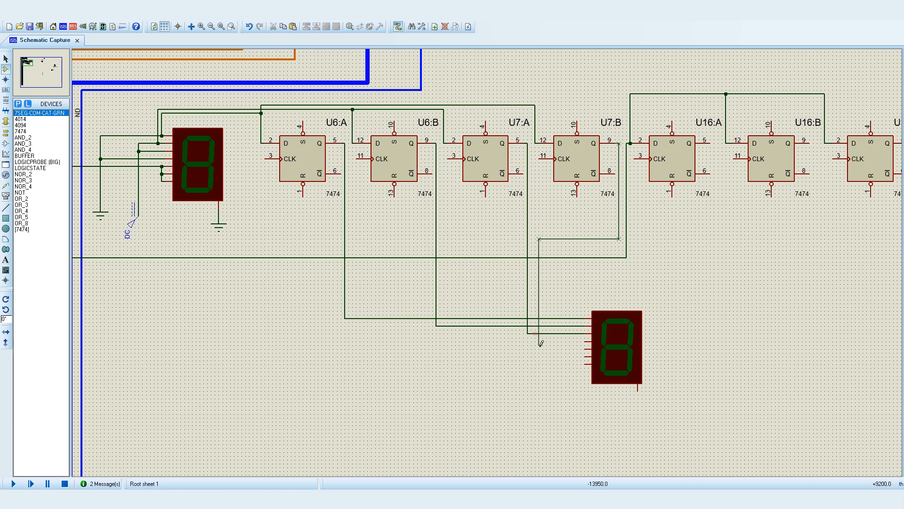
click(584, 339)
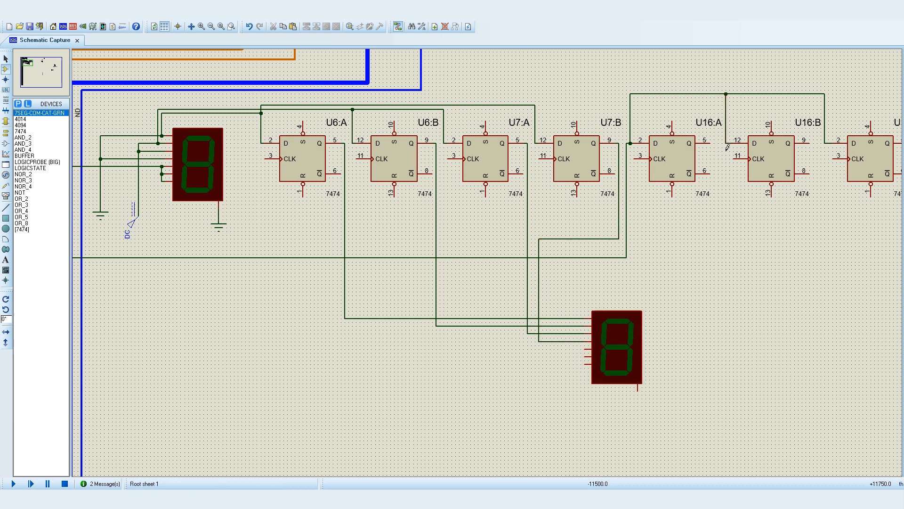
click(714, 143)
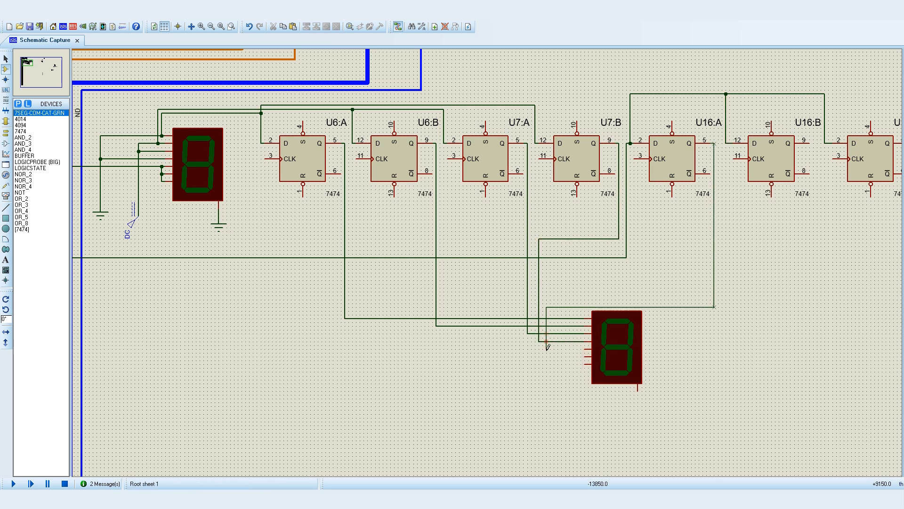
click(580, 347)
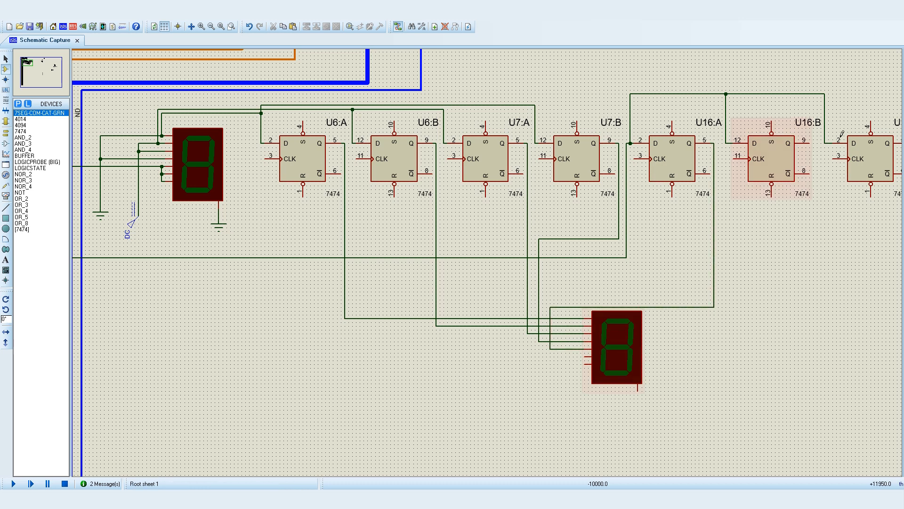
- Wire the Q outputs of U16:B and U17:A to the new display's sixth and seventh segment pins
click(812, 143)
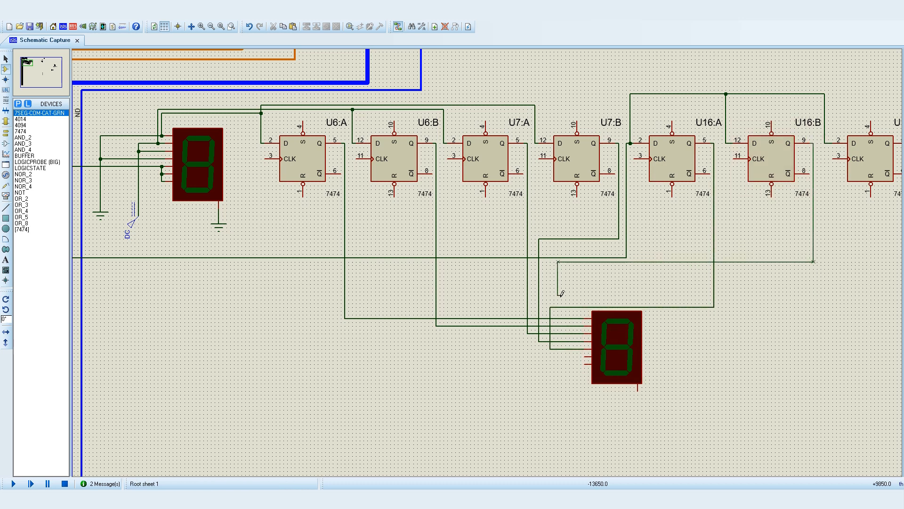
click(584, 356)
drag(791, 296, 758, 296)
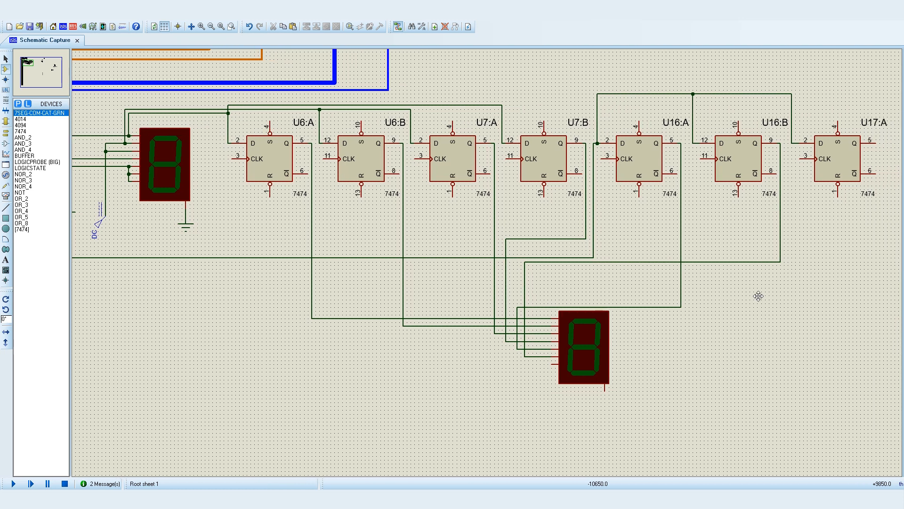
click(879, 143)
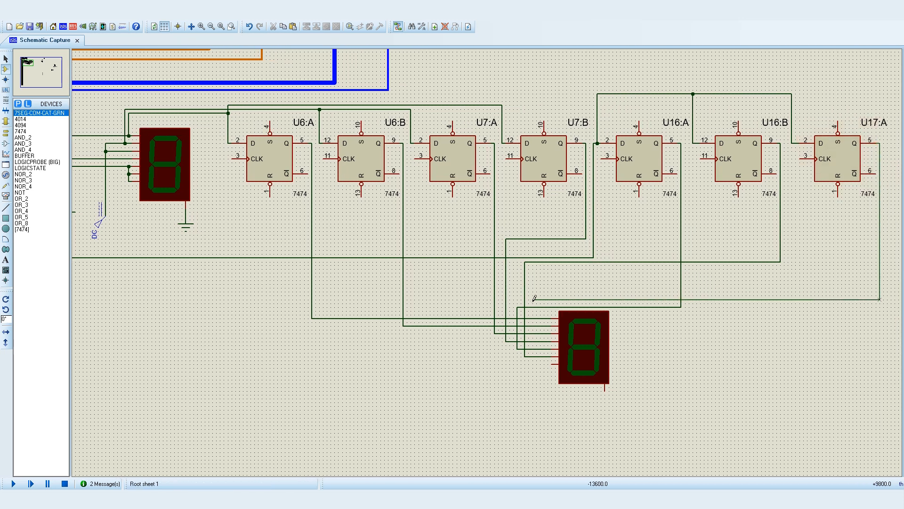
click(555, 364)
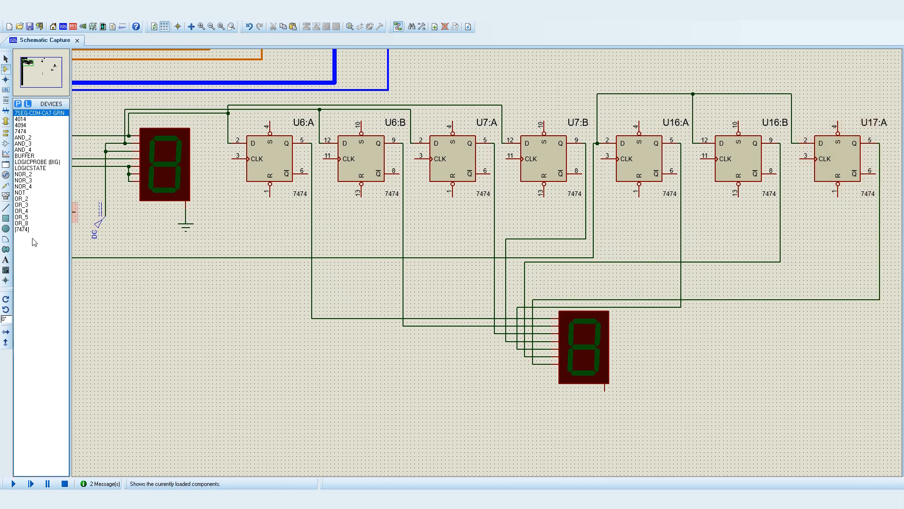
- Place a ground terminal on the COM pin of the new seven-segment display
click(6, 133)
click(26, 144)
click(605, 409)
click(604, 412)
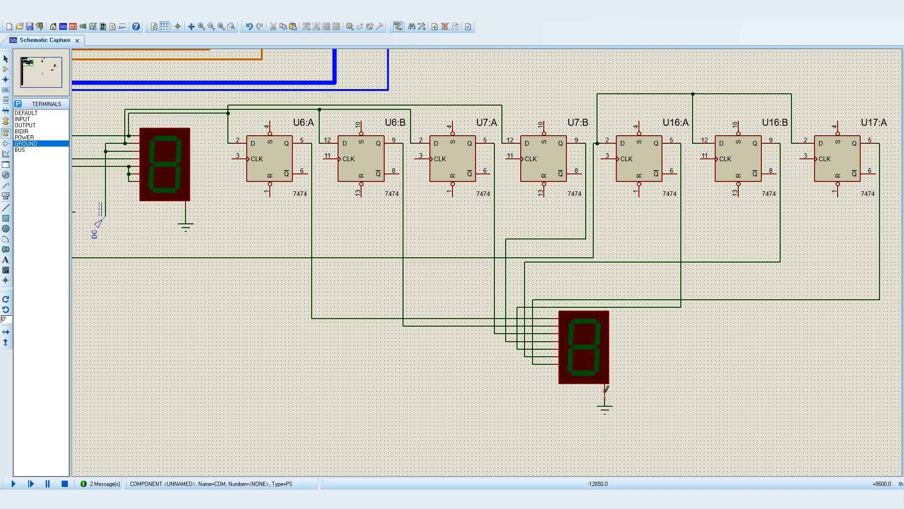
- Add the text RIGHT-HAND DISPLAY below the original display and LEFT-HAND DISPLAY below the new one
click(141, 247)
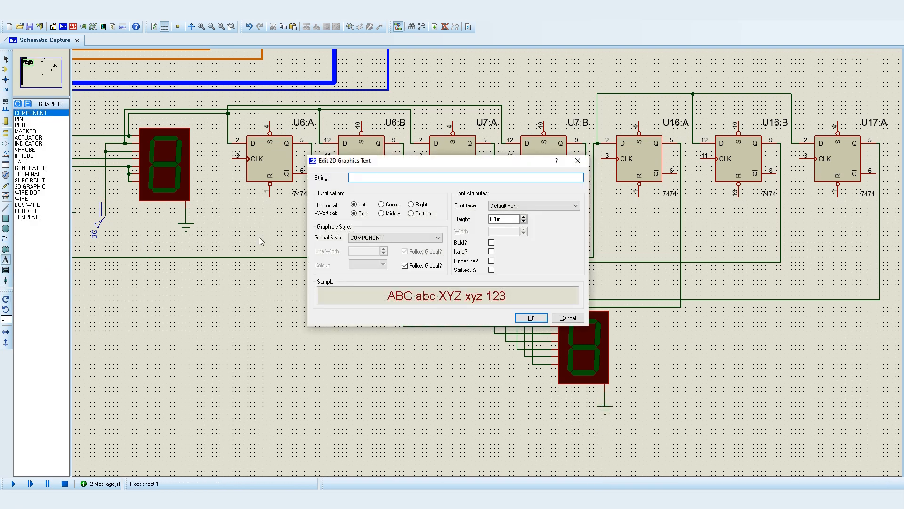
text(RIGHT-HAND DISPLAY)
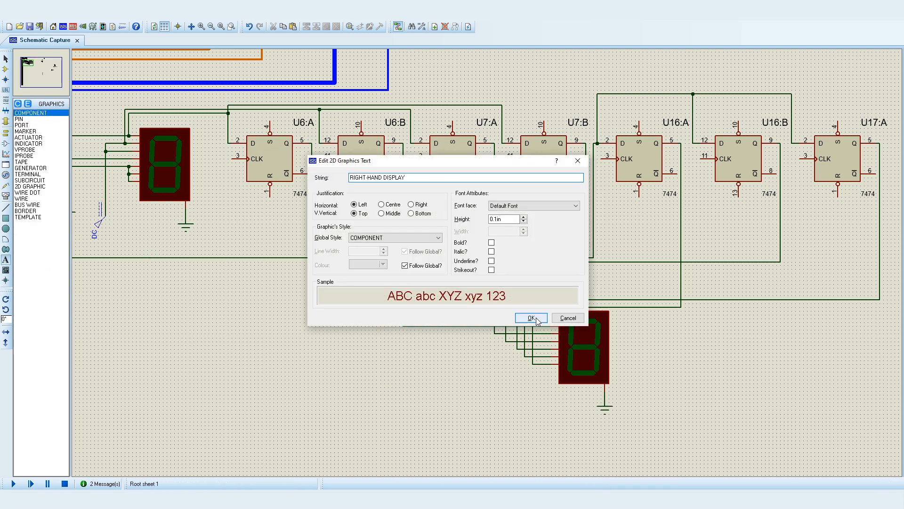
key(Return)
click(397, 222)
text(LEFT)
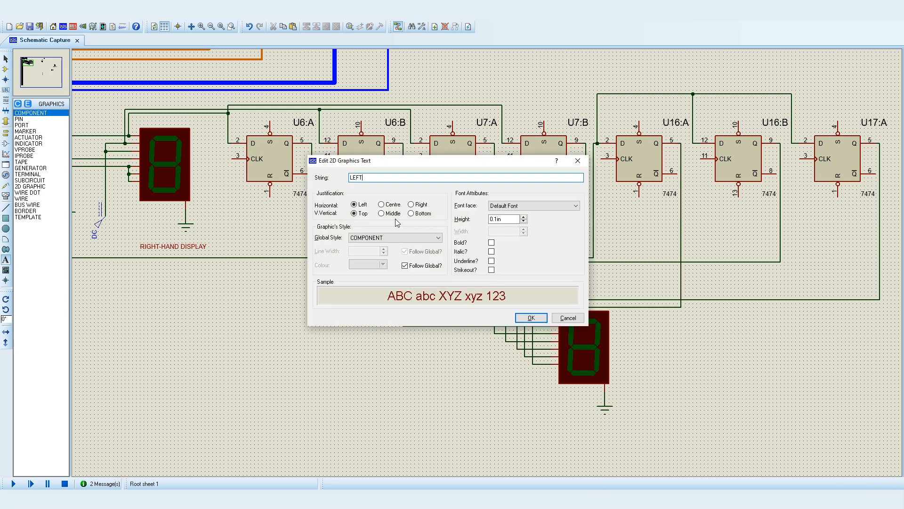
text(-HAND DISPLAY)
key(Return)
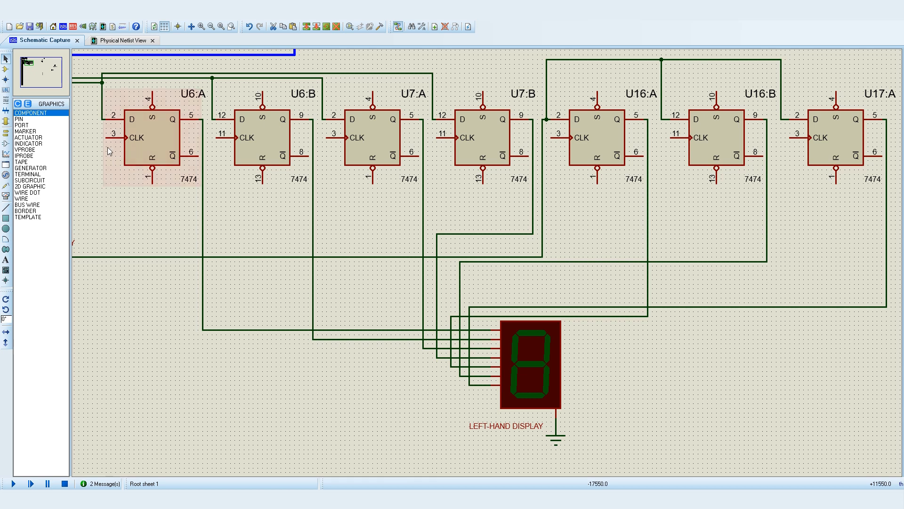
- Join the CLK inputs of U6:A, U6:B, U7:A and U7:B with a common wire running below the flip-flops
click(103, 137)
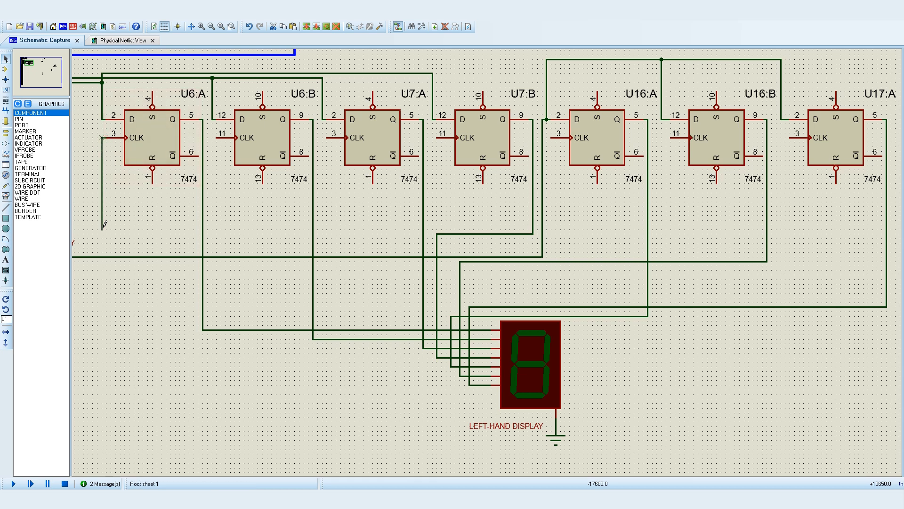
click(102, 220)
click(212, 220)
click(216, 134)
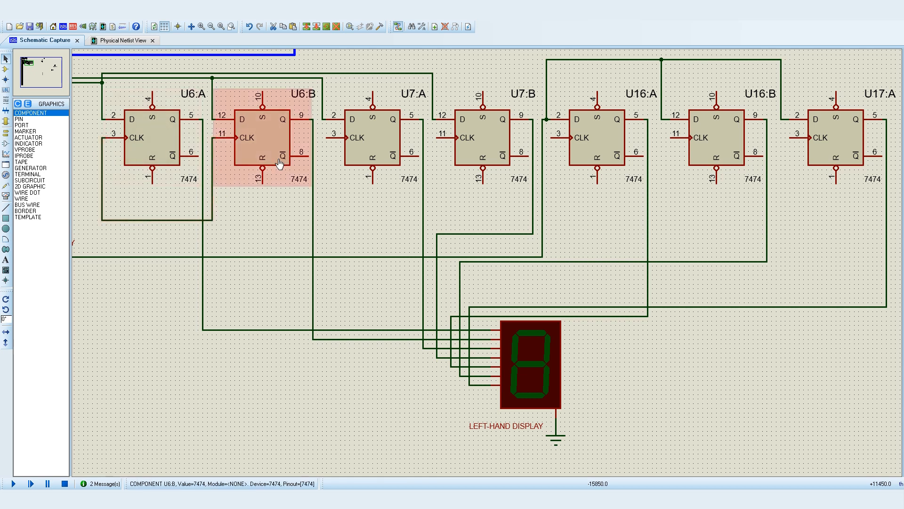
click(324, 137)
click(322, 220)
click(212, 220)
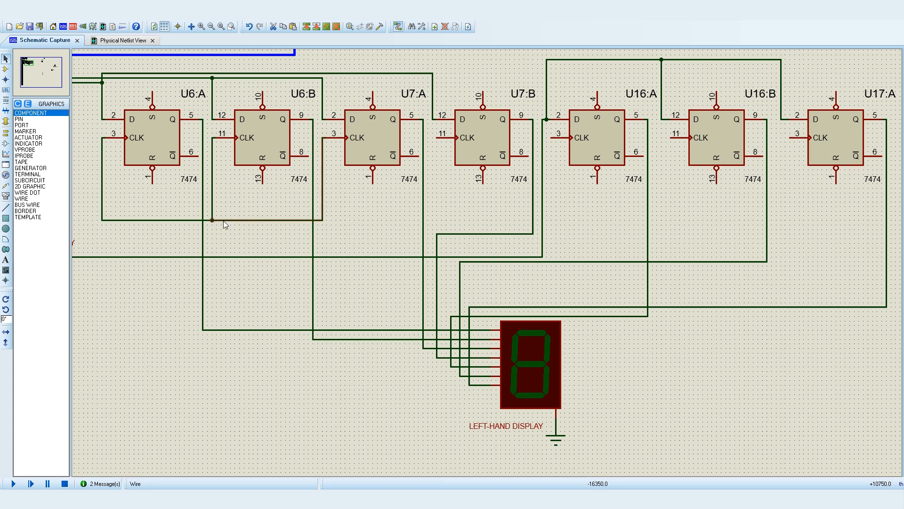
click(435, 136)
click(432, 219)
click(322, 220)
- Extend the common clock wire to the CLK inputs of U16:A, U16:B and U17:A
click(554, 138)
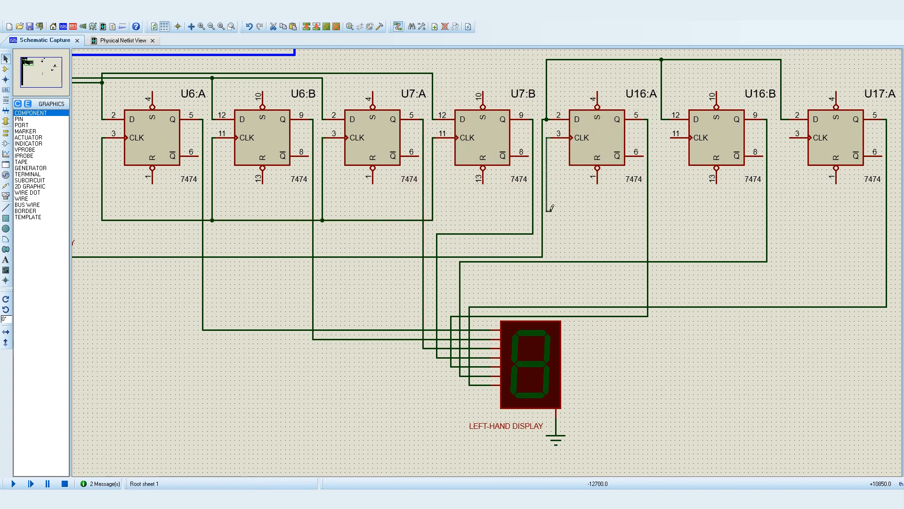
click(432, 220)
click(671, 138)
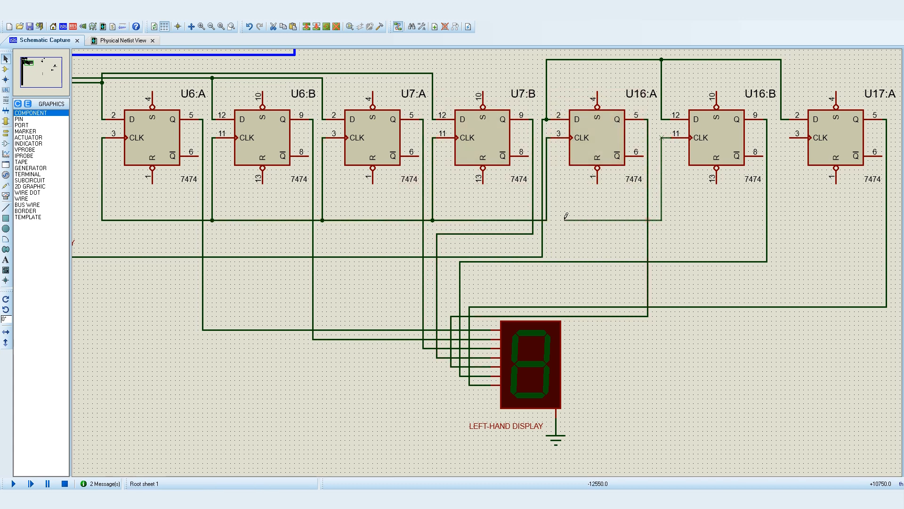
click(546, 220)
click(790, 137)
click(781, 220)
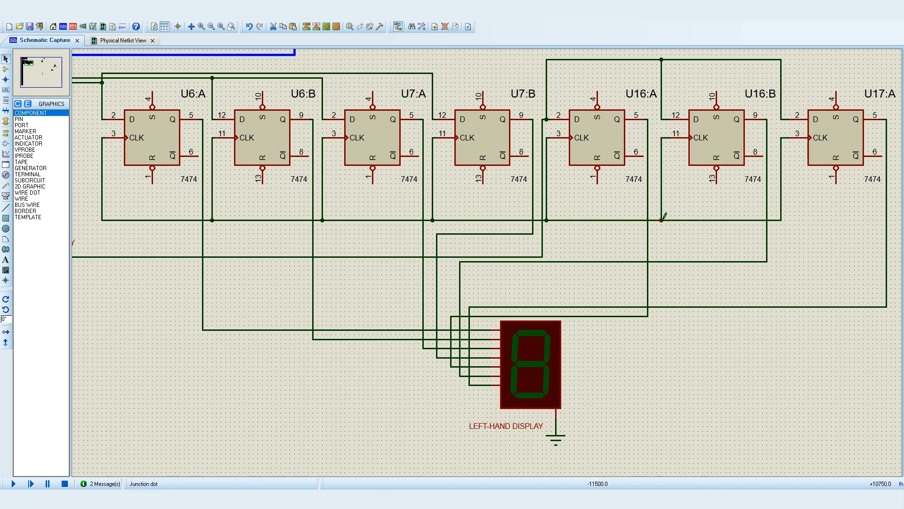
click(662, 220)
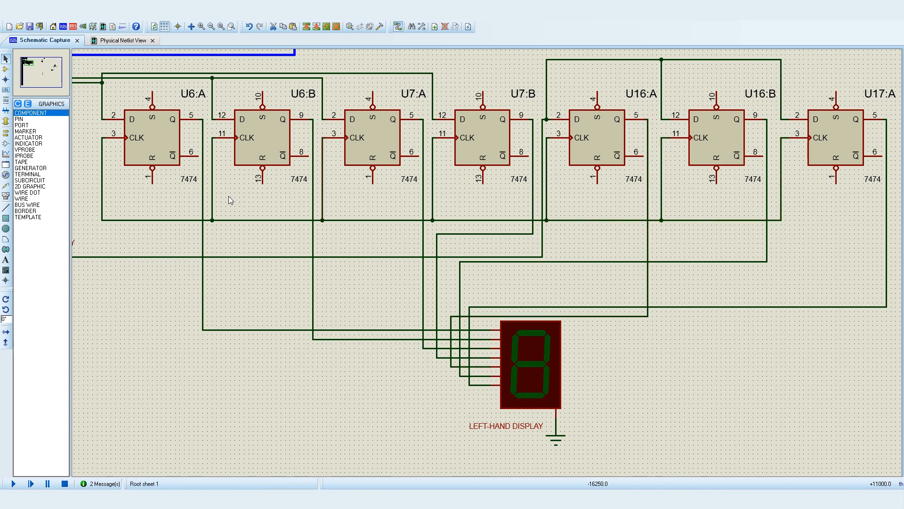
- Add the wire label Clock to the common clock wire below U6:A
right_click(157, 219)
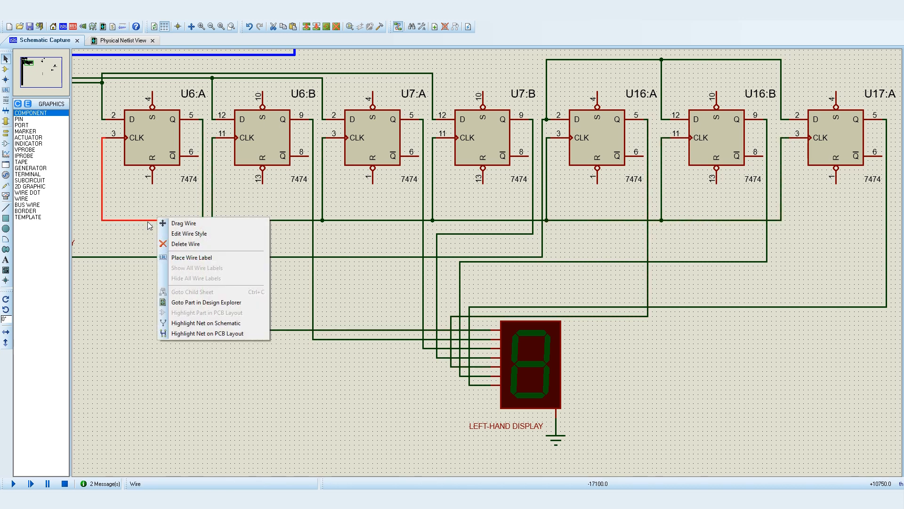
click(192, 258)
text(Cl)
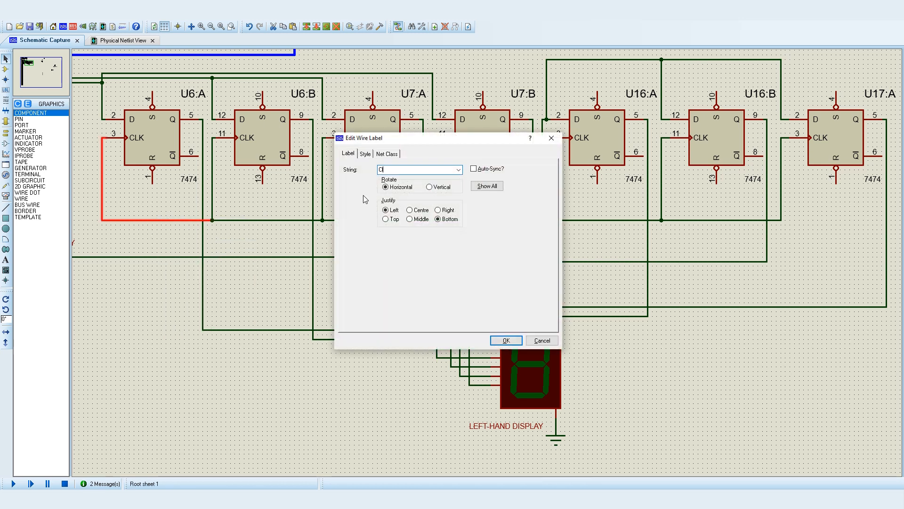
text(ock)
click(506, 340)
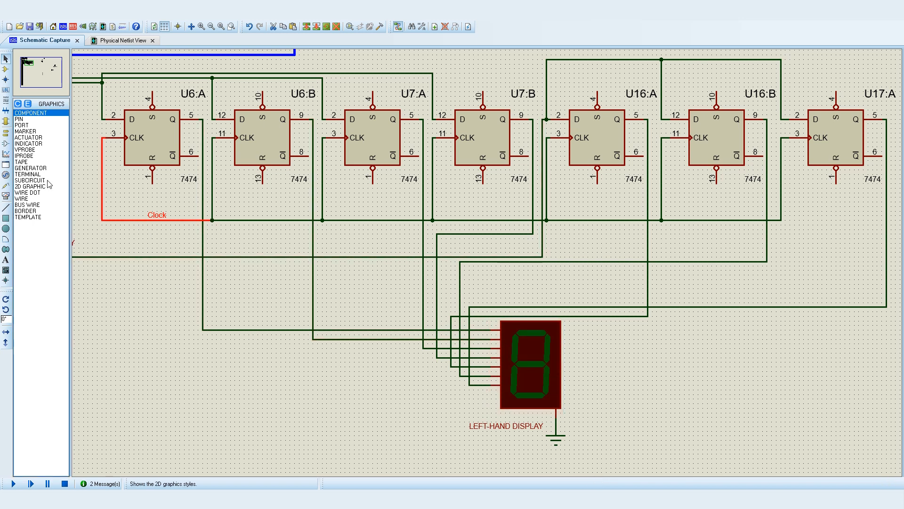
- Advance the simulation frame by frame while watching both displays, run it continuously, and stop it
scroll(283, 222, down, 1)
click(29, 485)
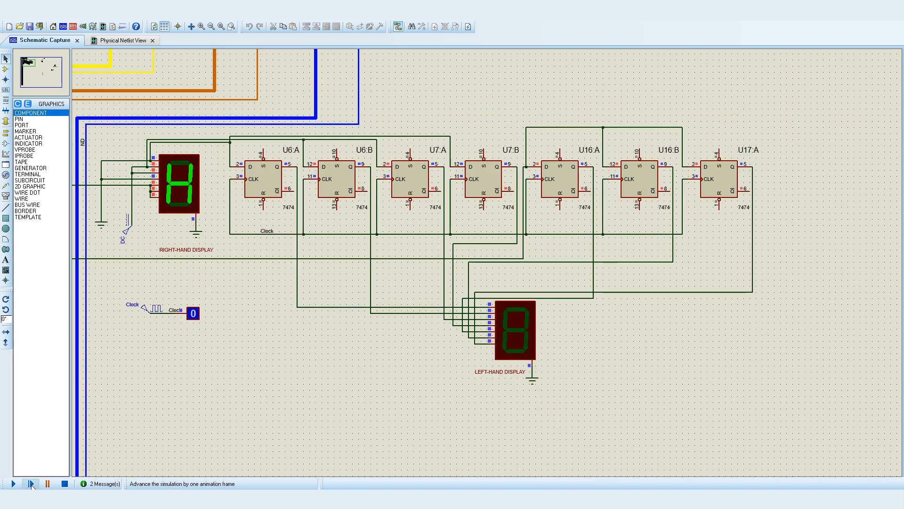
click(31, 484)
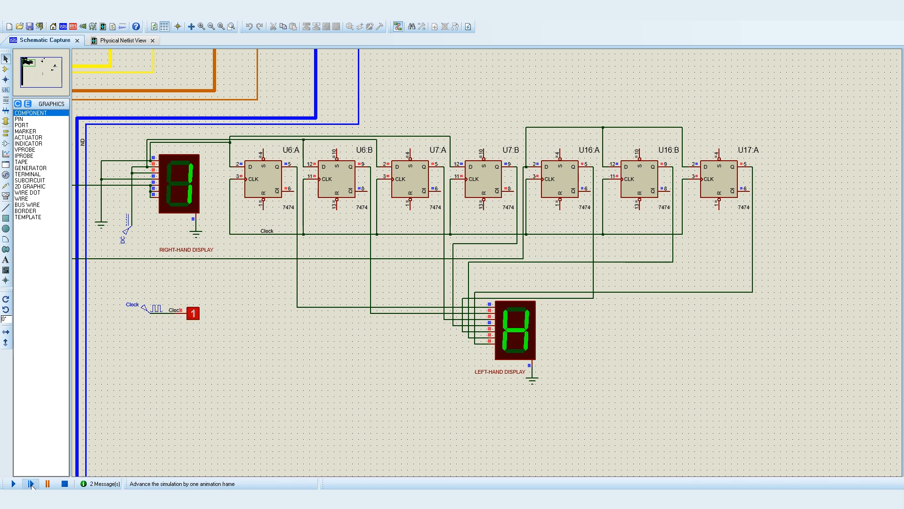
click(31, 484)
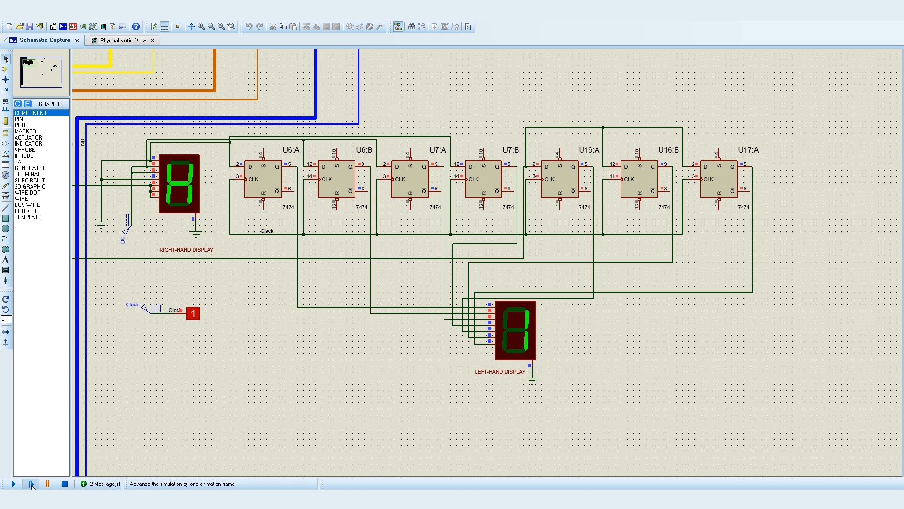
click(31, 484)
click(31, 484)
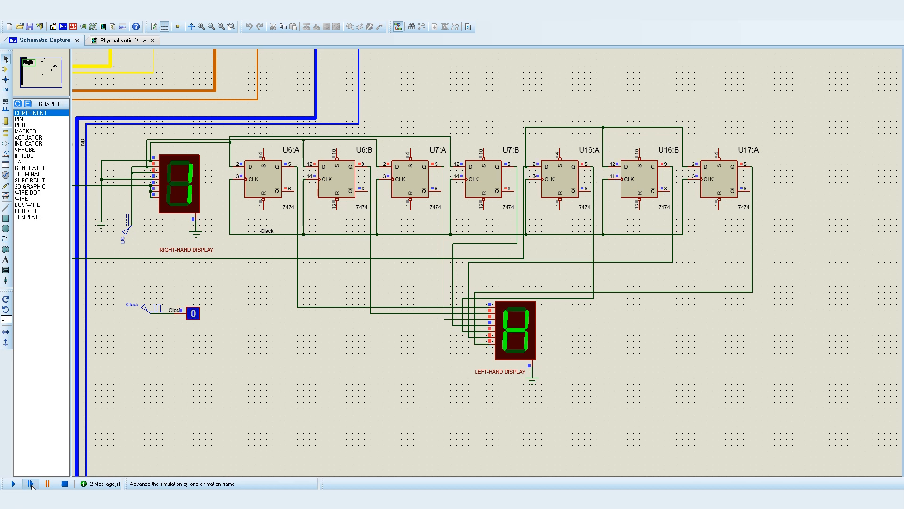
click(31, 484)
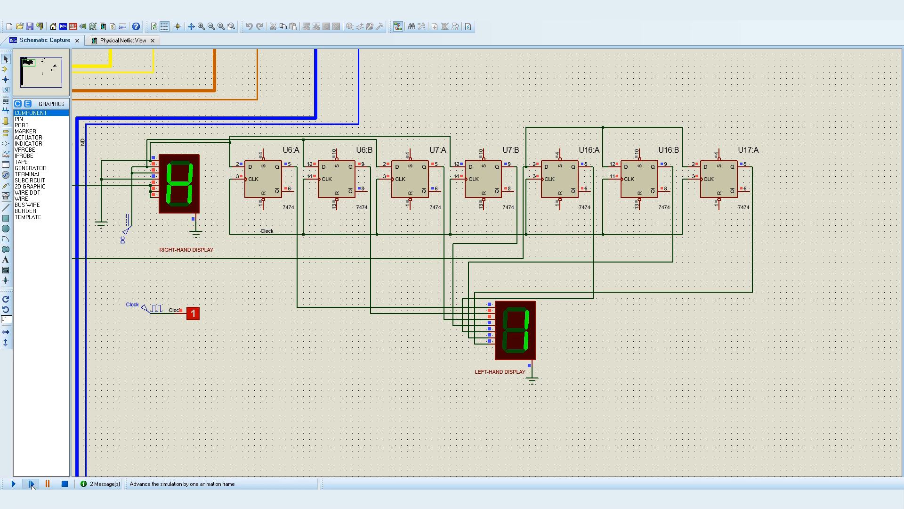
click(31, 483)
click(32, 483)
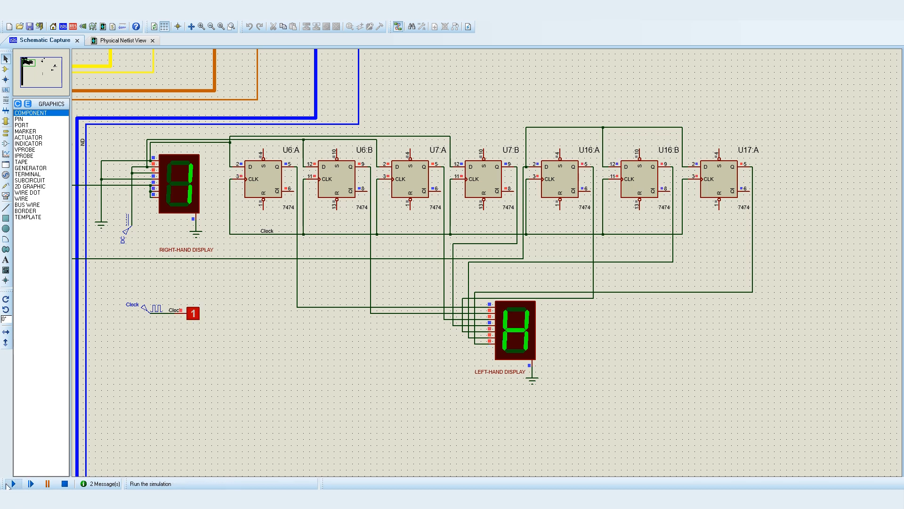
click(14, 483)
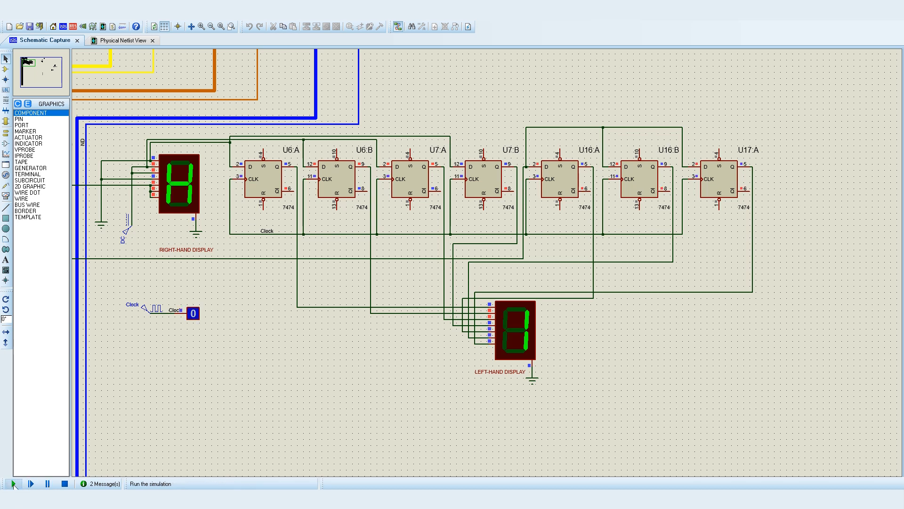
click(65, 483)
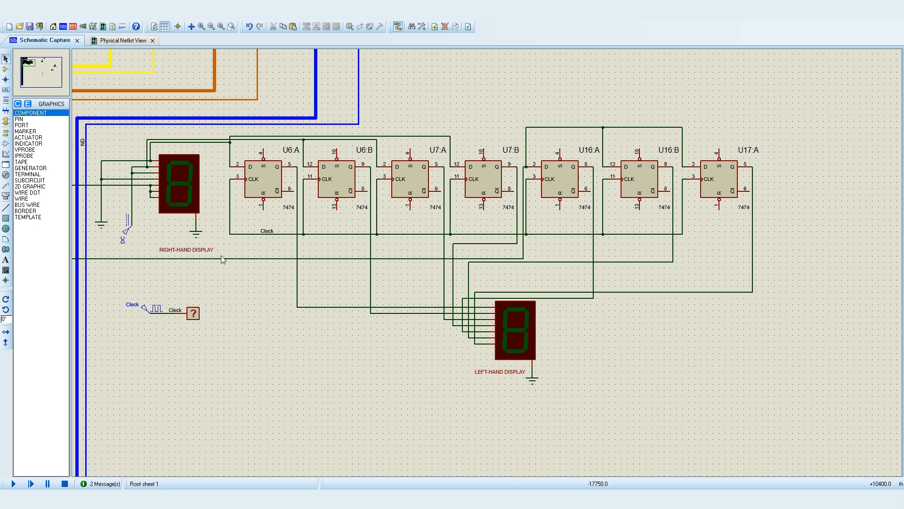
- Move the two displays side by side below the flip-flops, with the Clock generator and probe beneath them, and run the simulation
drag(220, 253, 89, 131)
drag(176, 179, 658, 356)
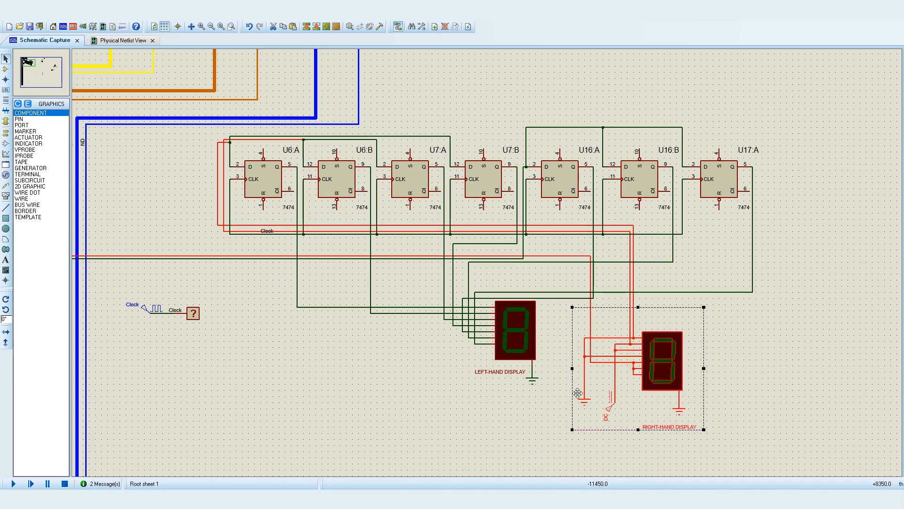
drag(554, 408, 539, 356)
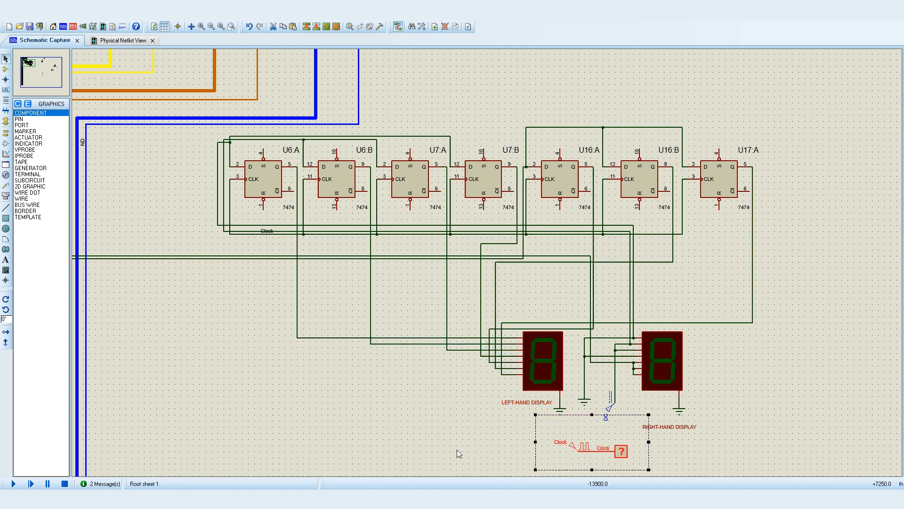
drag(645, 450, 617, 449)
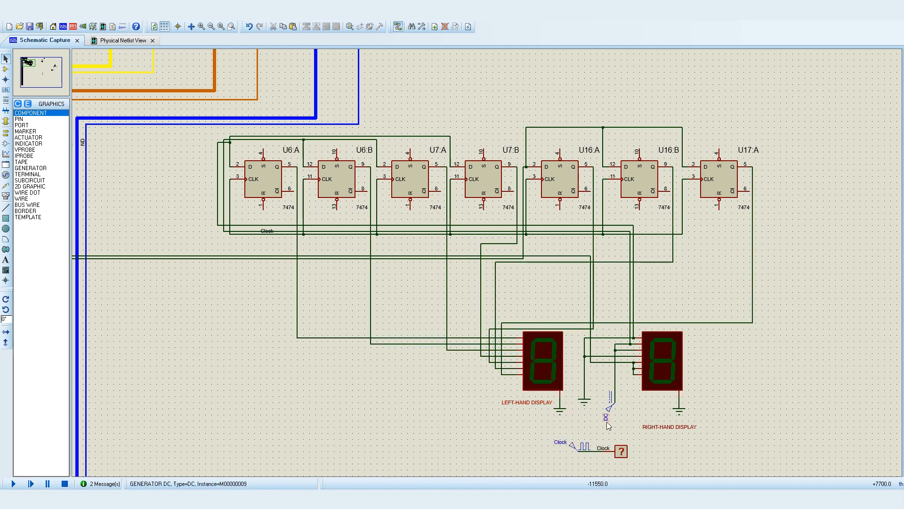
scroll(617, 428, up, 2)
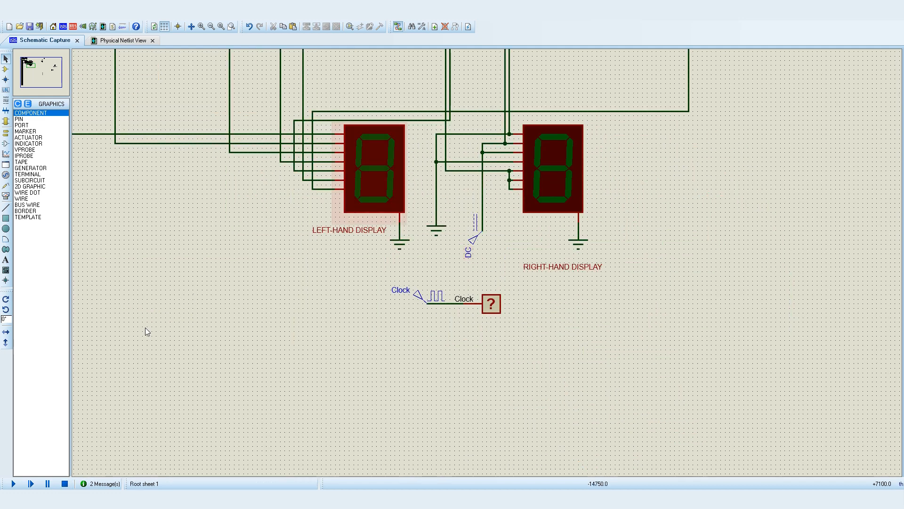
click(11, 483)
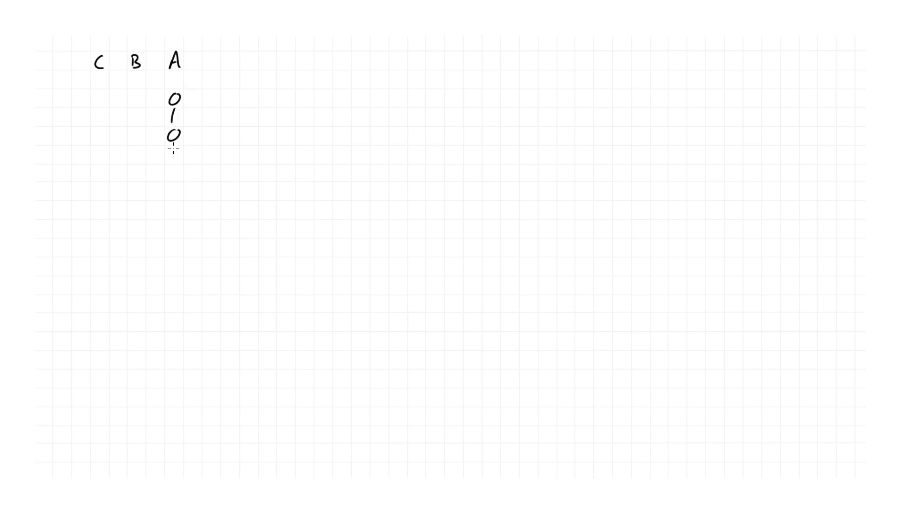
- On the handwriting canvas, write 0, 0, 1, 1 in the B column of the C B A truth table
drag(138, 92, 137, 92)
drag(139, 110, 140, 119)
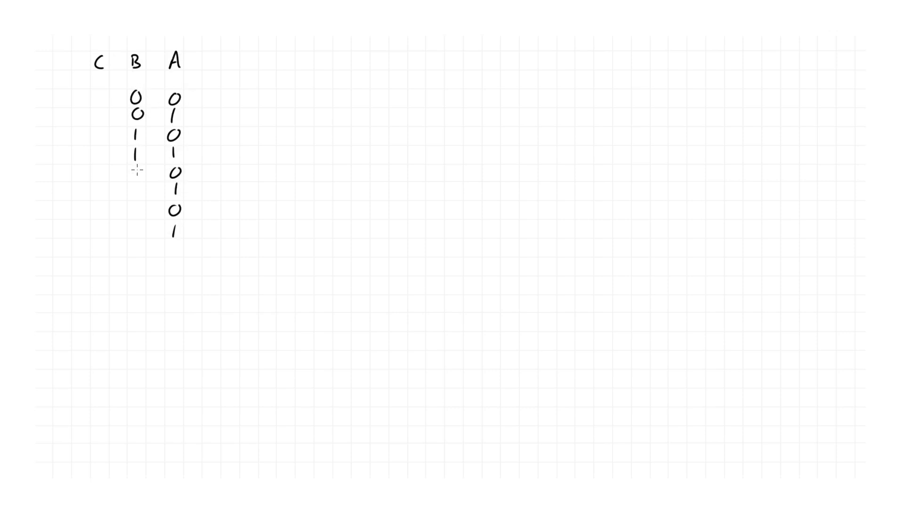
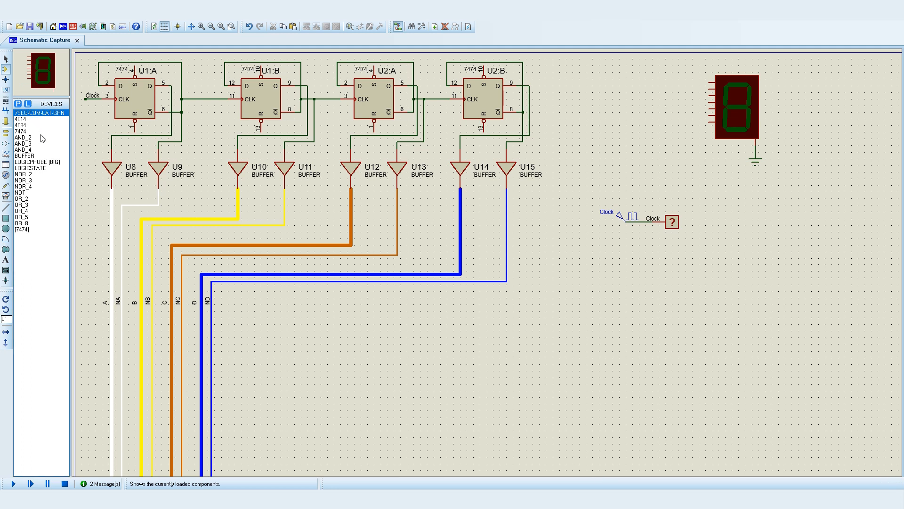
- In the Proteus schematic, place two AND_3 gates one above the other beside the ND line
click(40, 144)
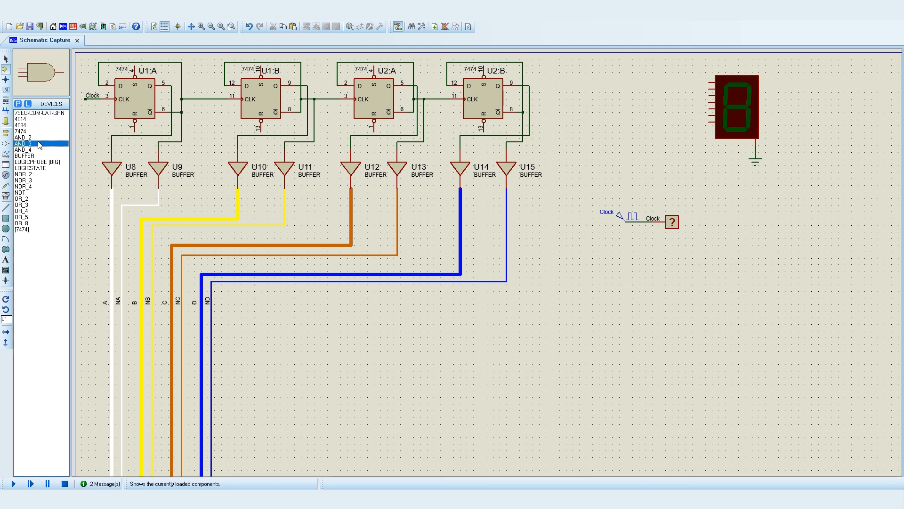
click(286, 332)
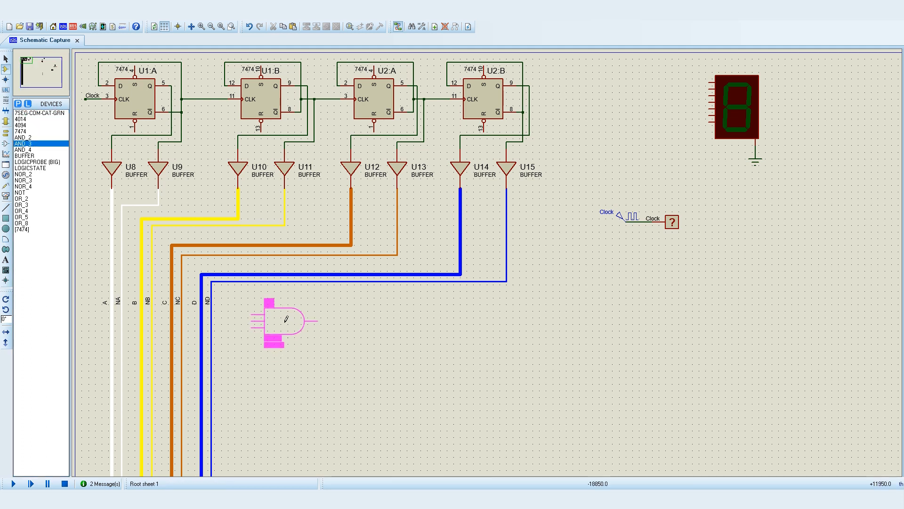
click(289, 317)
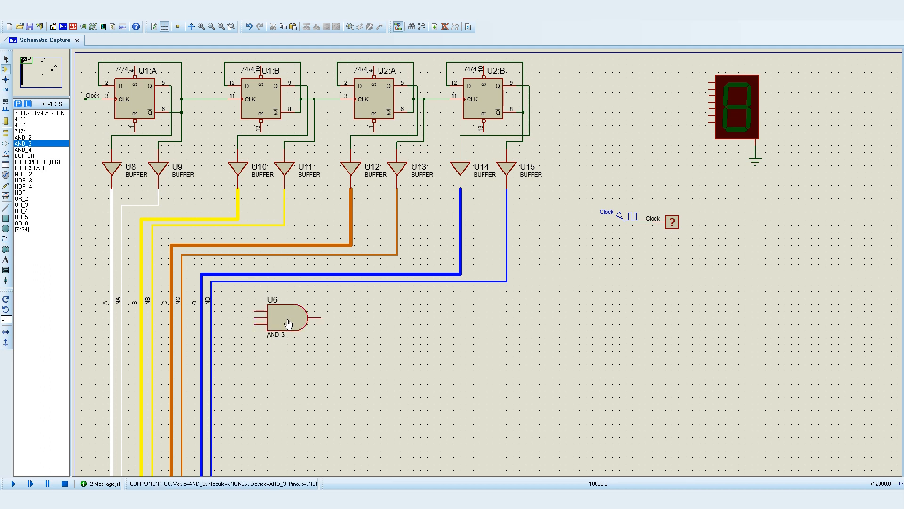
click(286, 349)
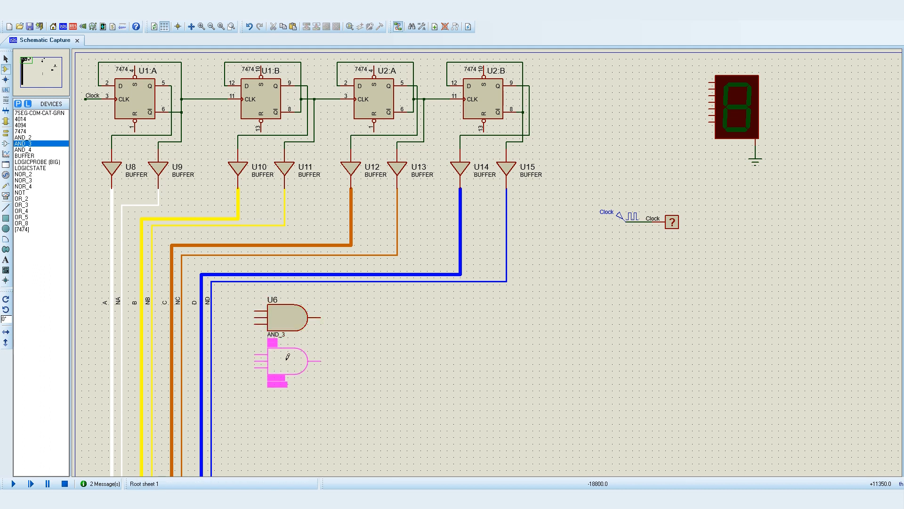
click(288, 357)
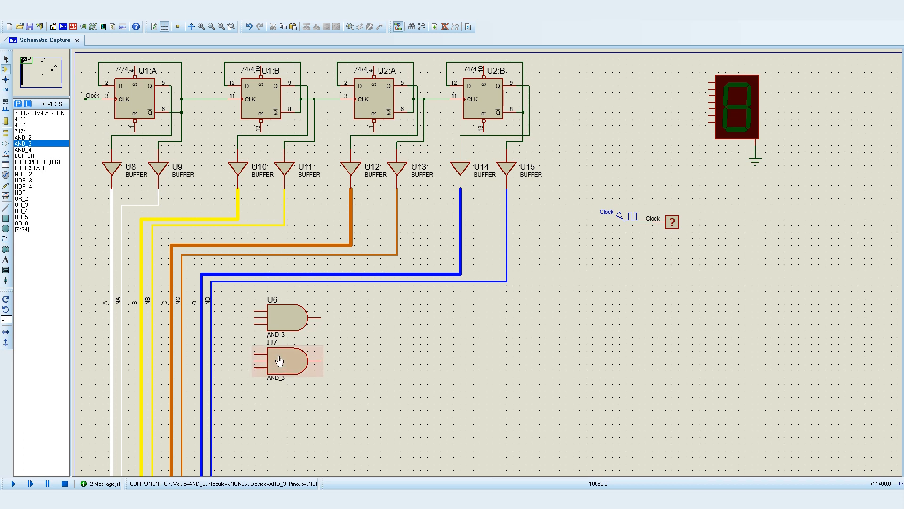
- Place an OR_2 gate beside the AND_3 gates and wire both AND outputs to its inputs
click(28, 199)
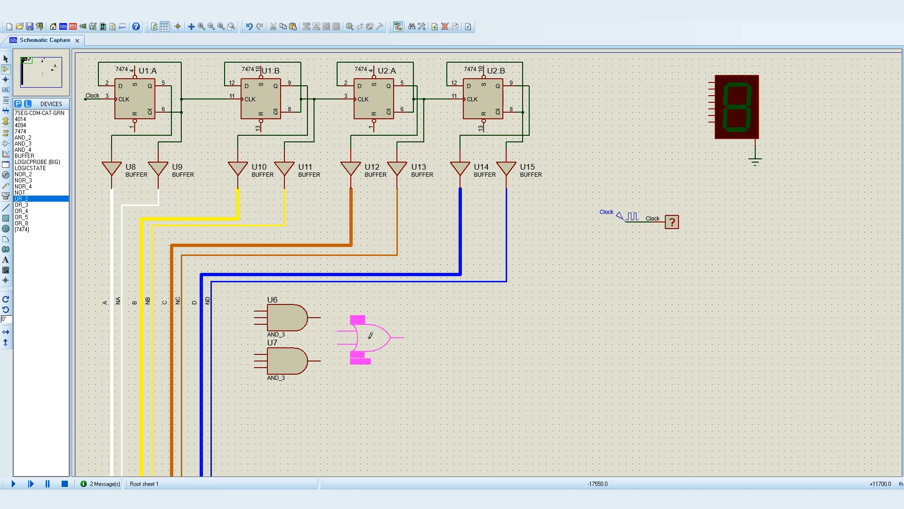
click(372, 335)
click(337, 331)
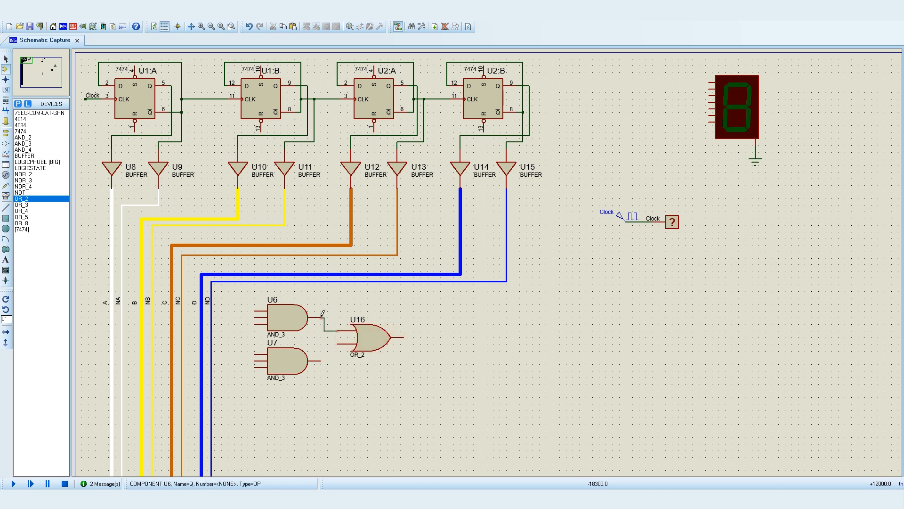
click(321, 318)
click(329, 344)
click(323, 363)
- Wire the three inputs of the upper AND_3 gate to the NC, B and NA lines
click(254, 311)
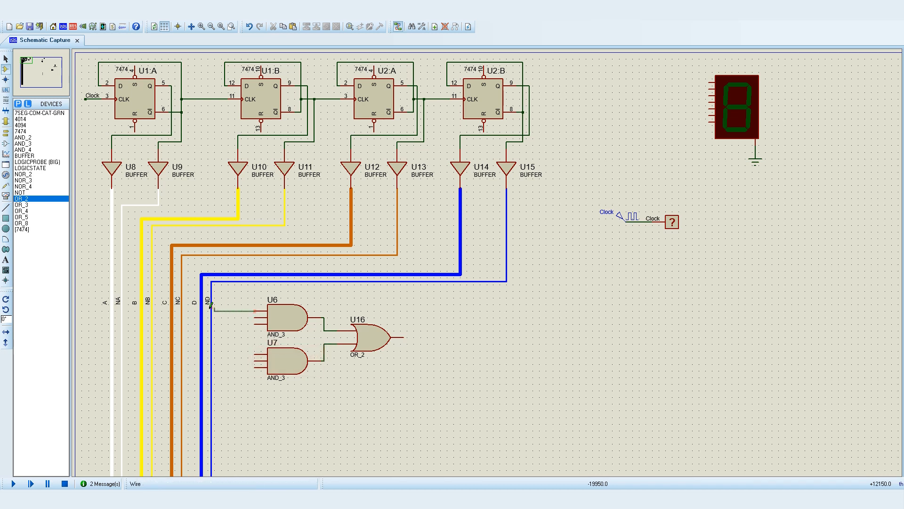
click(182, 311)
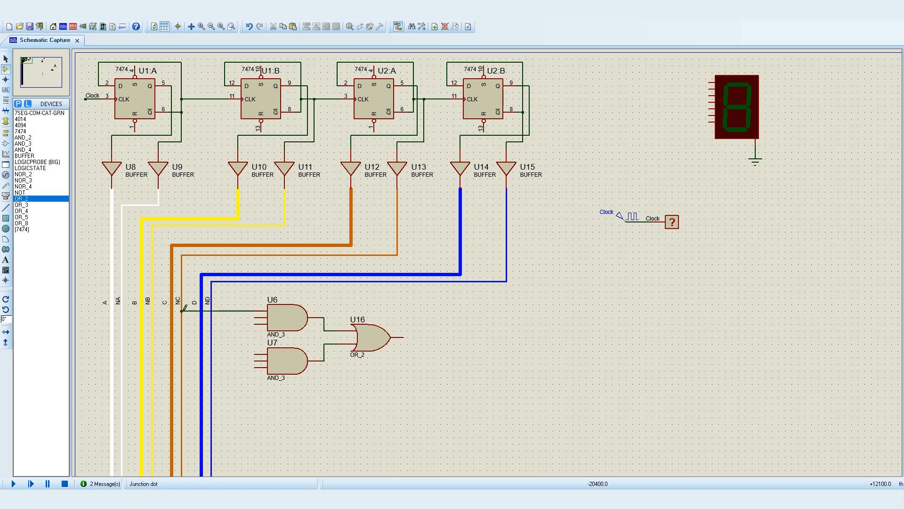
click(256, 317)
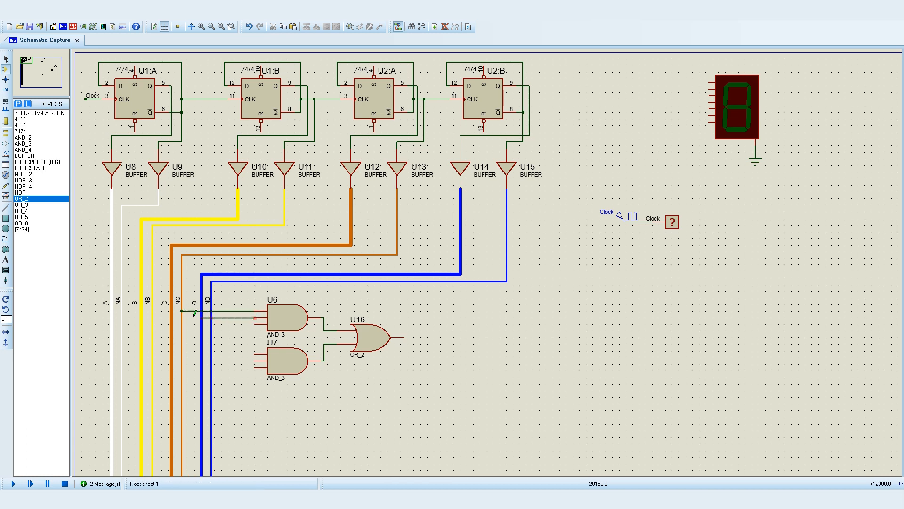
click(141, 317)
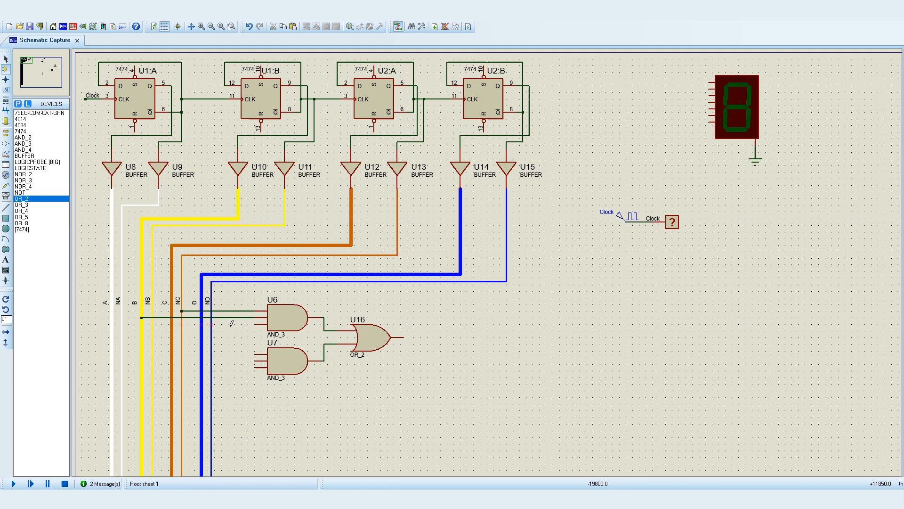
click(254, 324)
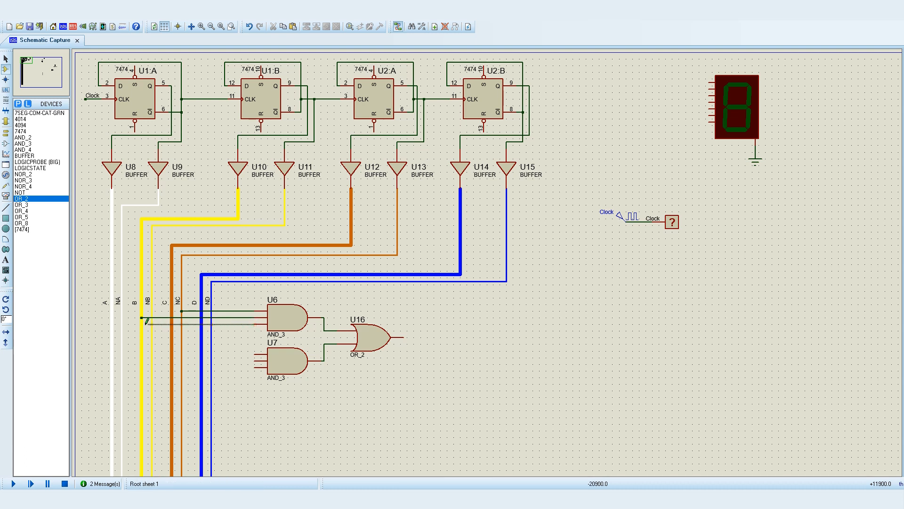
click(122, 324)
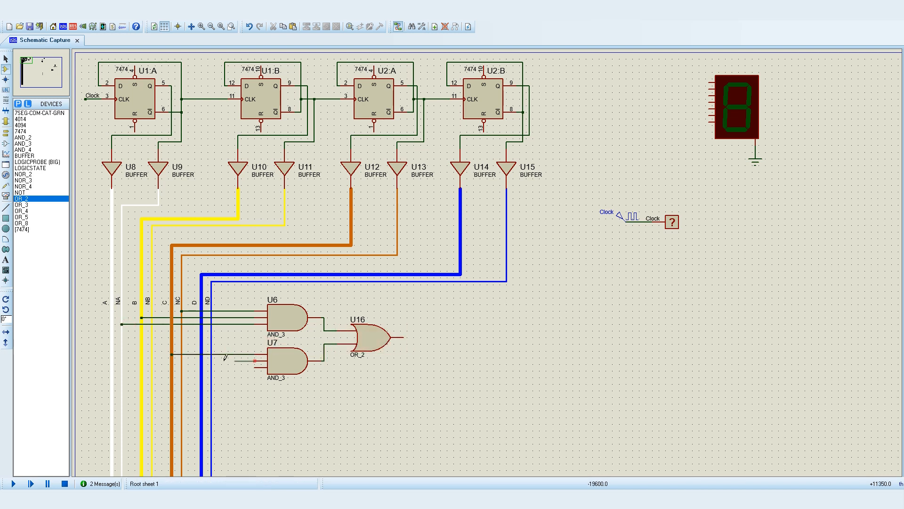
- Wire the three inputs of the lower AND_3 gate to the C, NB and A lines
click(151, 361)
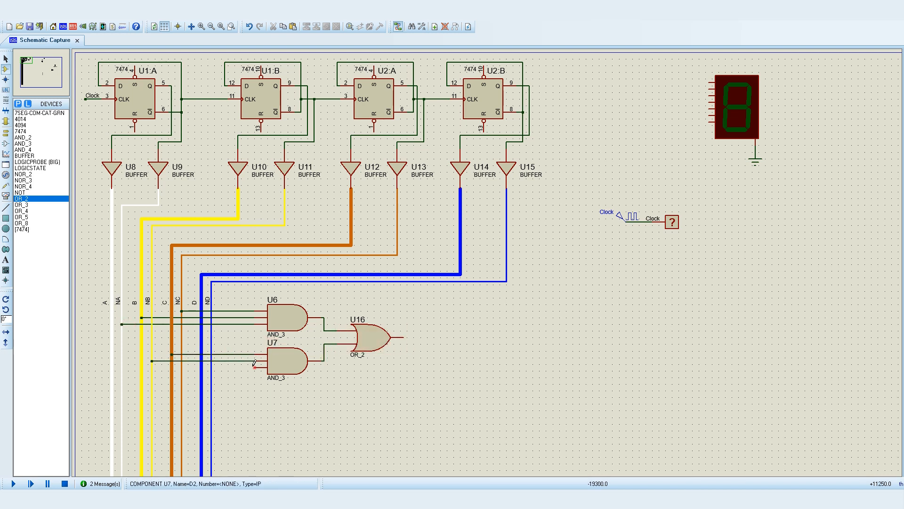
click(256, 367)
click(111, 367)
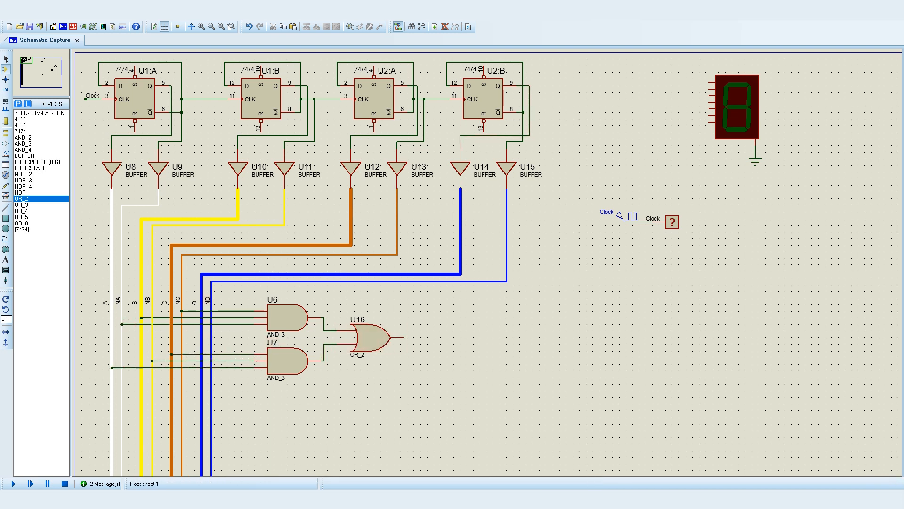
- Extend a wire from the OR_2 gate's output and label it sa
click(403, 337)
double_click(434, 338)
right_click(433, 336)
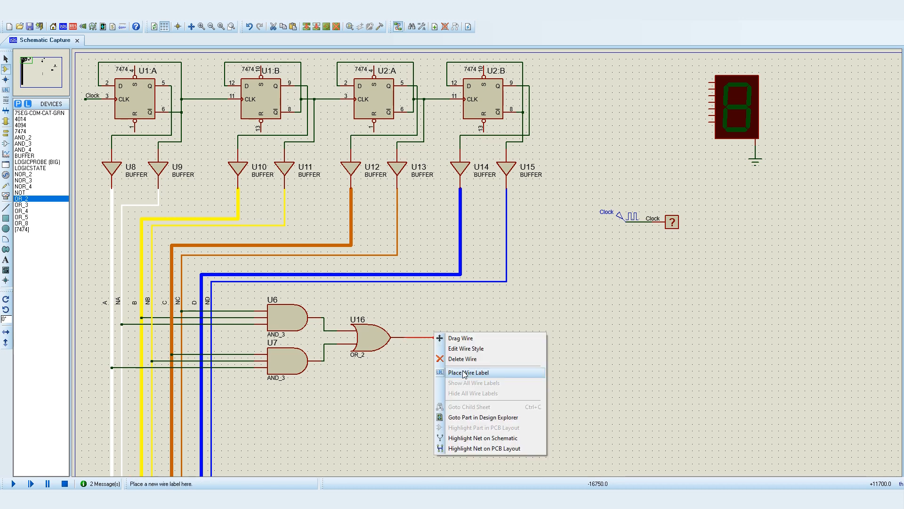
click(465, 373)
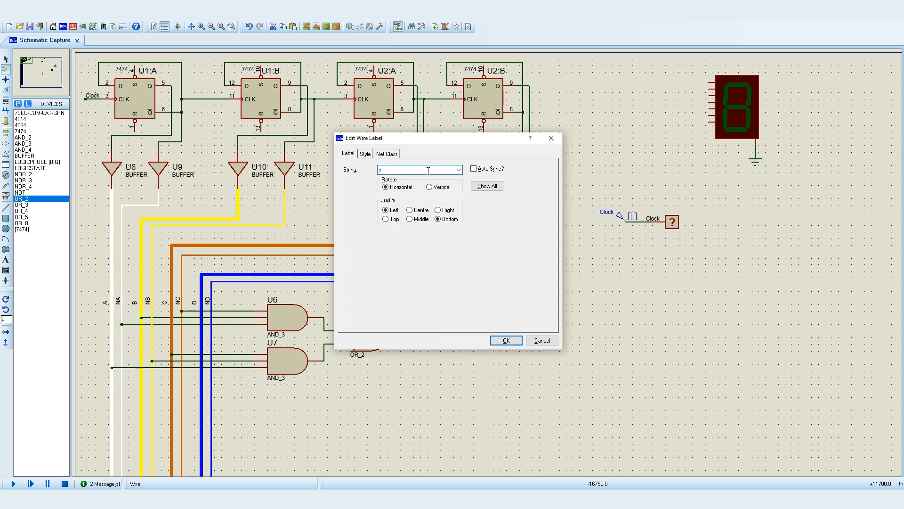
click(504, 341)
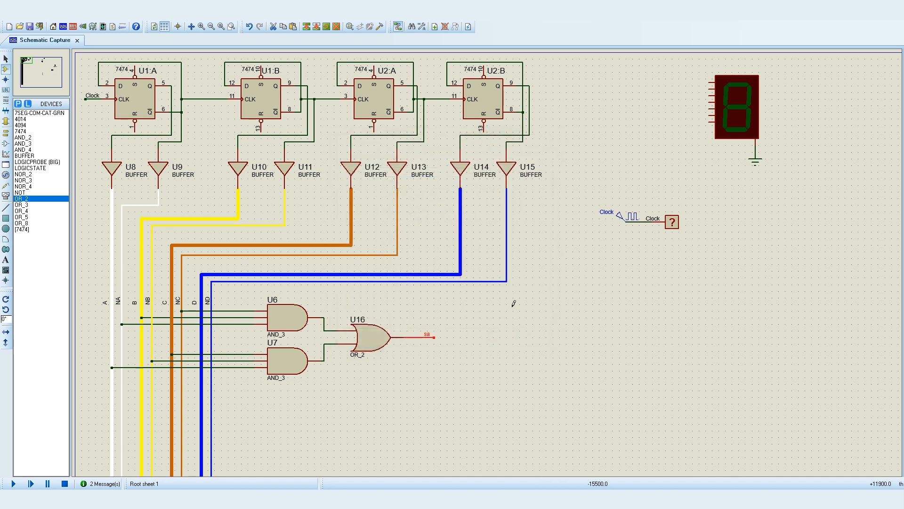
- Label the wire on the seven-segment display's first segment pin sa
right_click(694, 83)
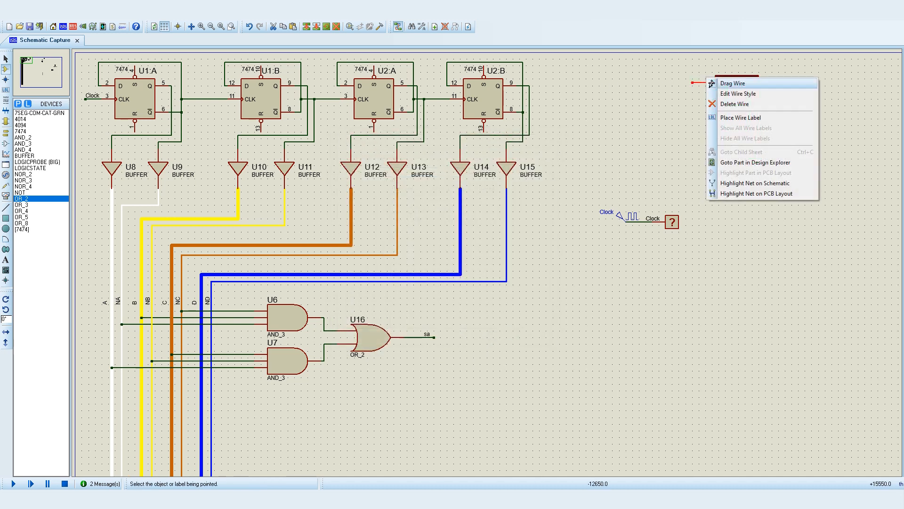
click(735, 117)
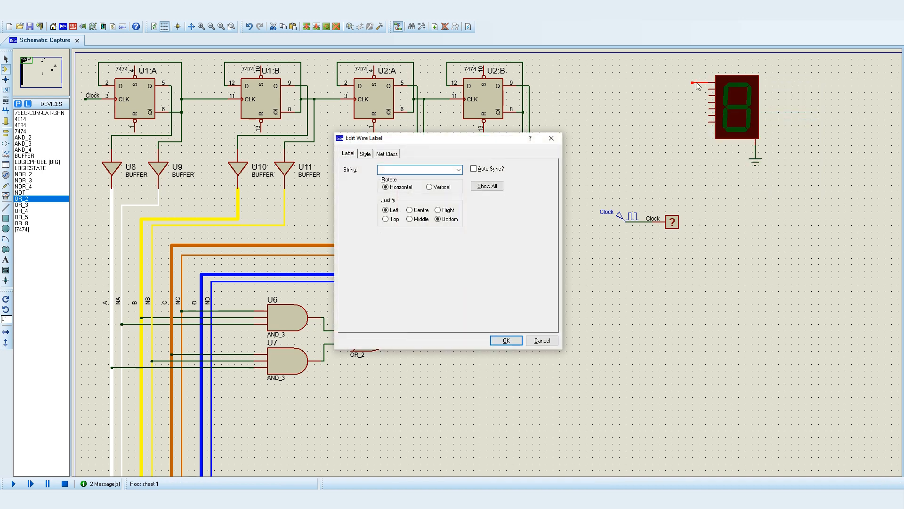
text(sa)
click(506, 340)
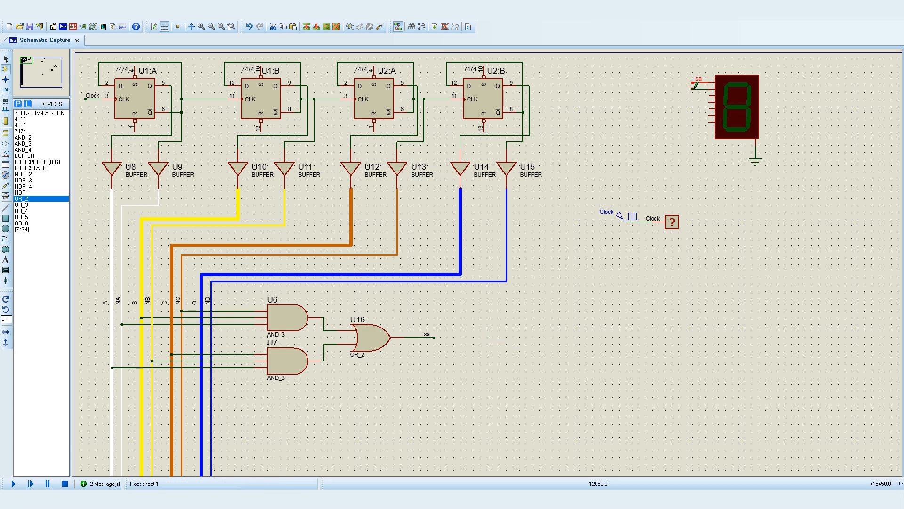
- Add wires to the display's remaining segment pins, joining the second with the third and the fifth with the sixth
right_click(702, 87)
click(705, 57)
click(693, 93)
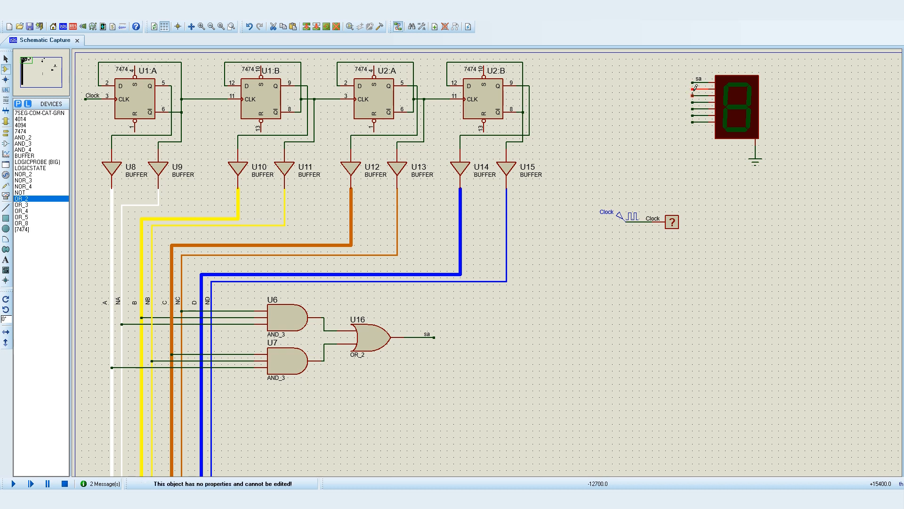
click(694, 89)
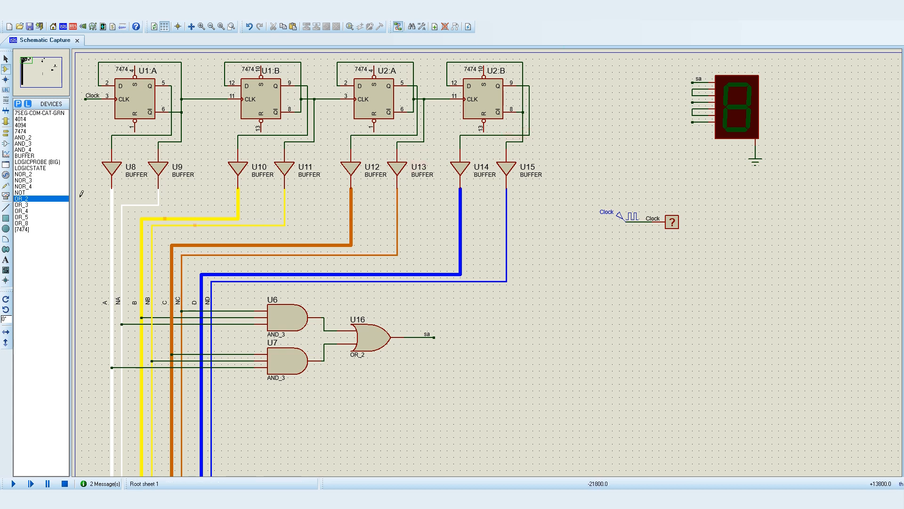
- Place an AND_2 gate below the two AND_3 gates and wire its inputs to the NB and A lines
click(36, 138)
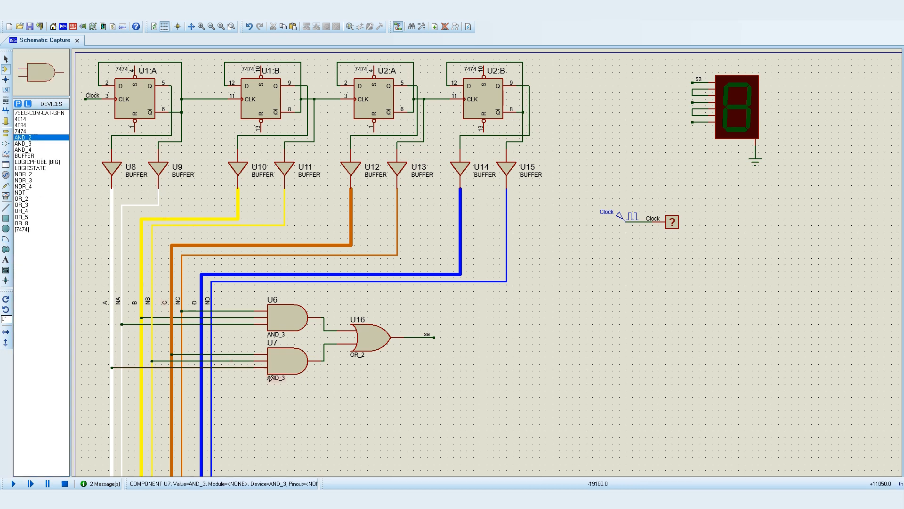
click(299, 414)
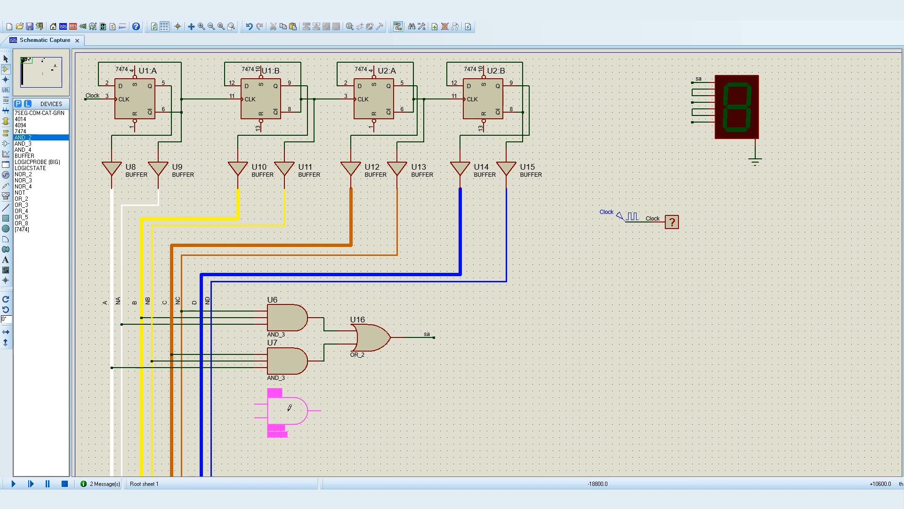
click(290, 408)
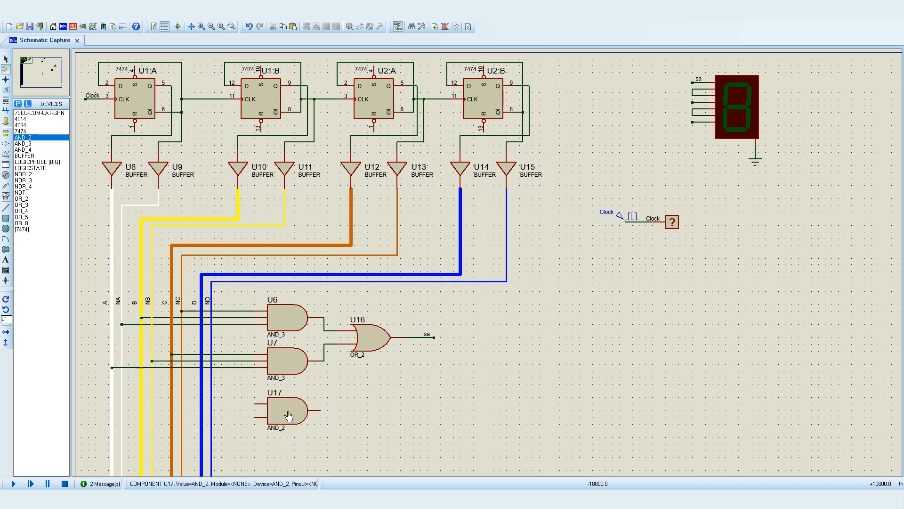
click(255, 403)
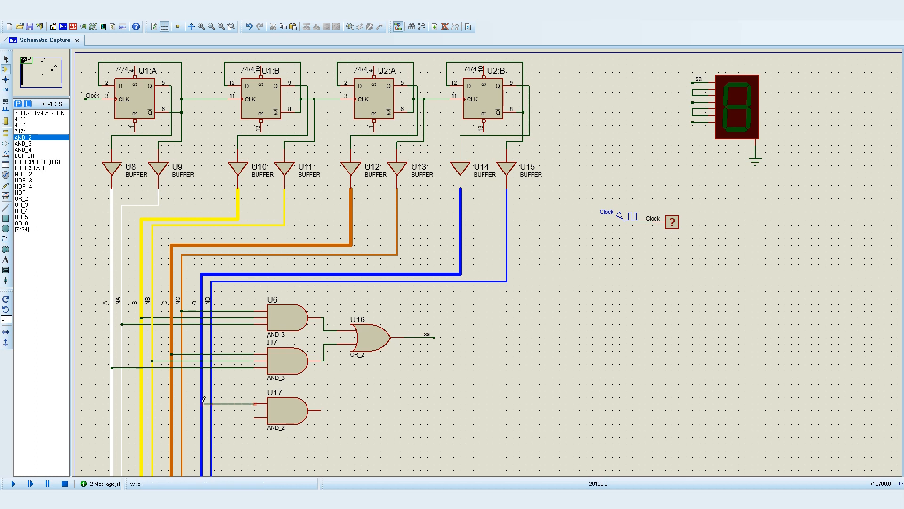
click(152, 403)
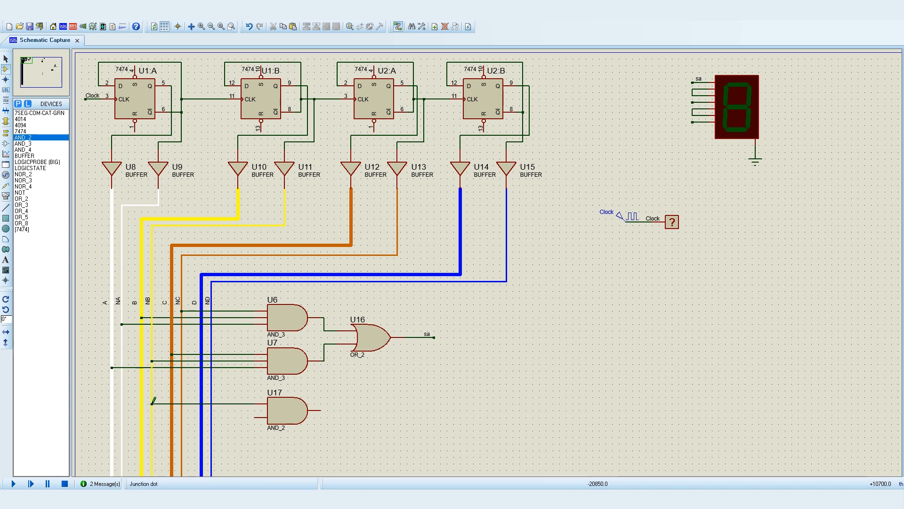
click(255, 417)
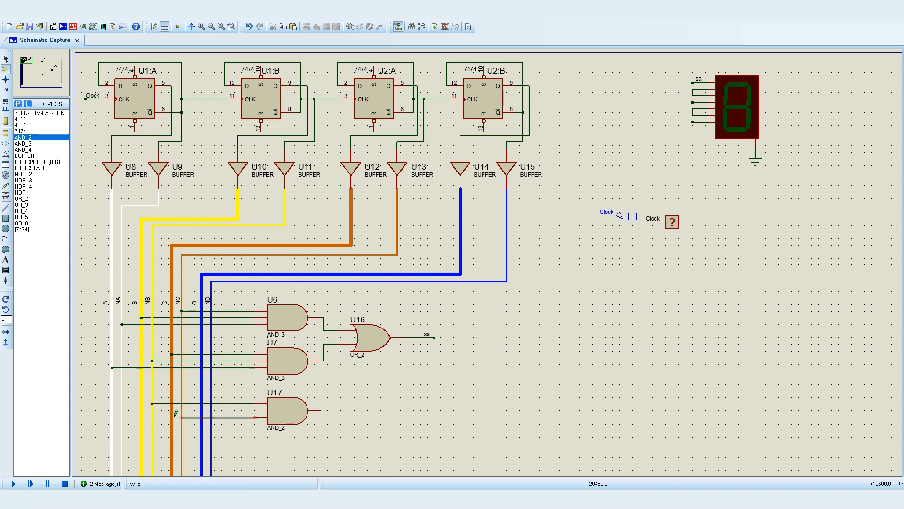
click(112, 417)
- Extend a wire from the AND_2 gate's output and label it sb
click(321, 410)
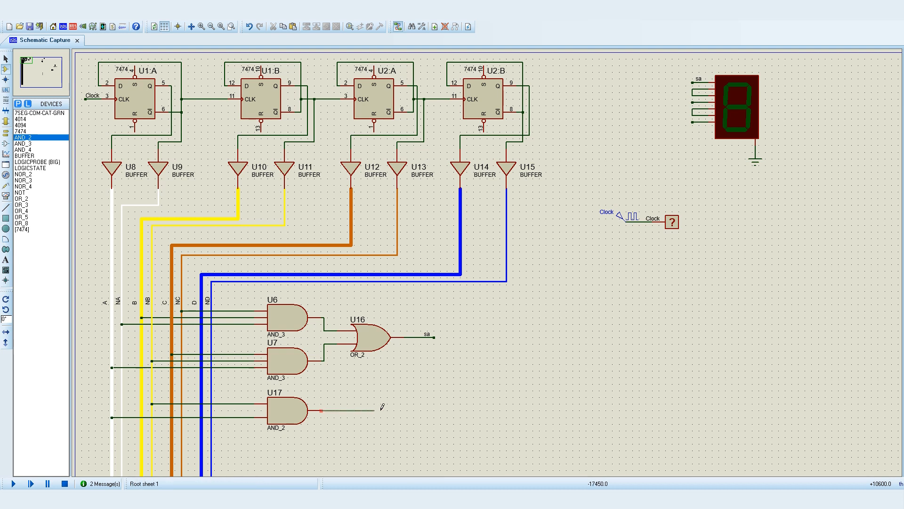
double_click(438, 410)
right_click(429, 411)
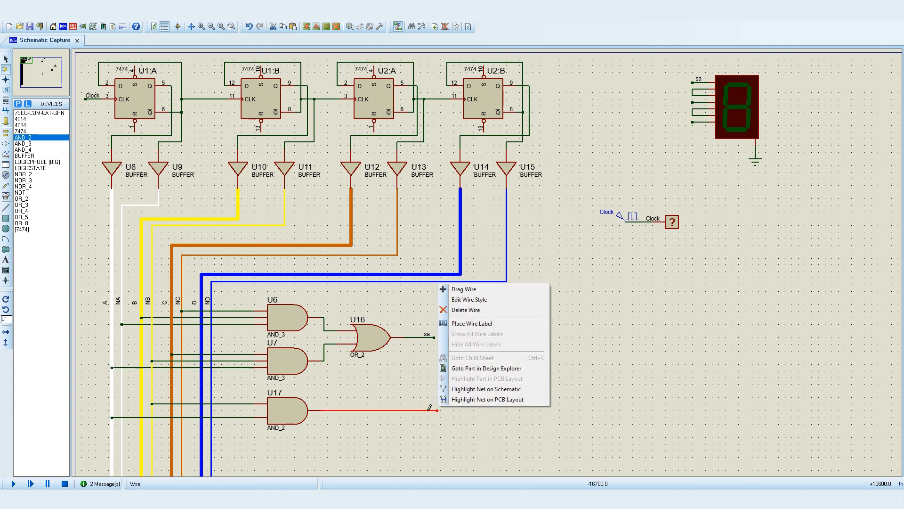
click(471, 324)
text(s)
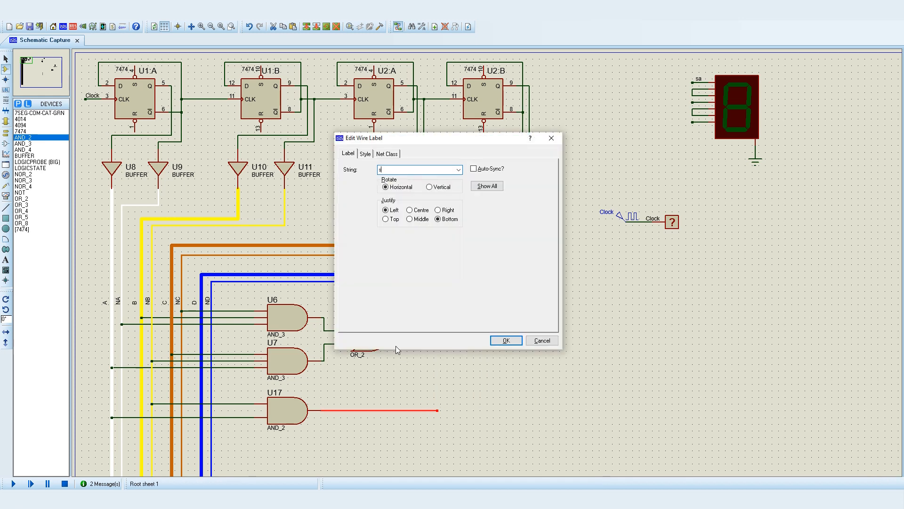
text(b)
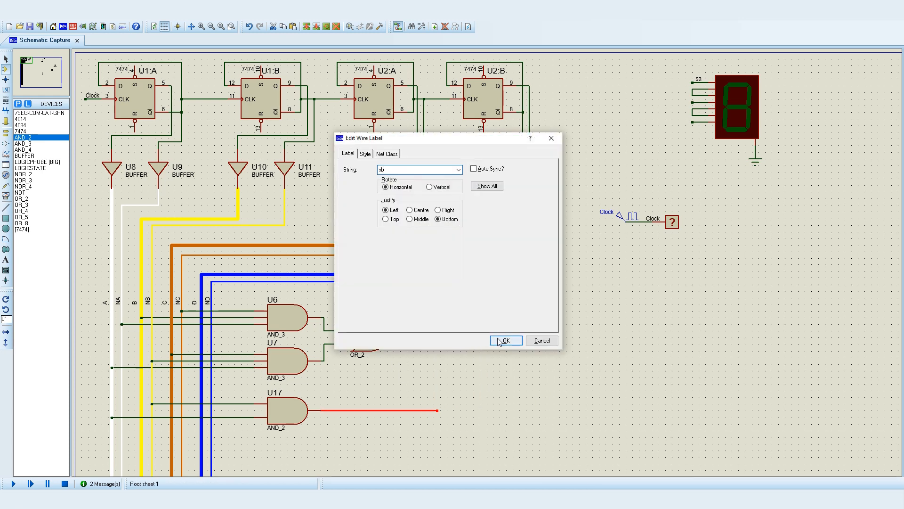
key(Return)
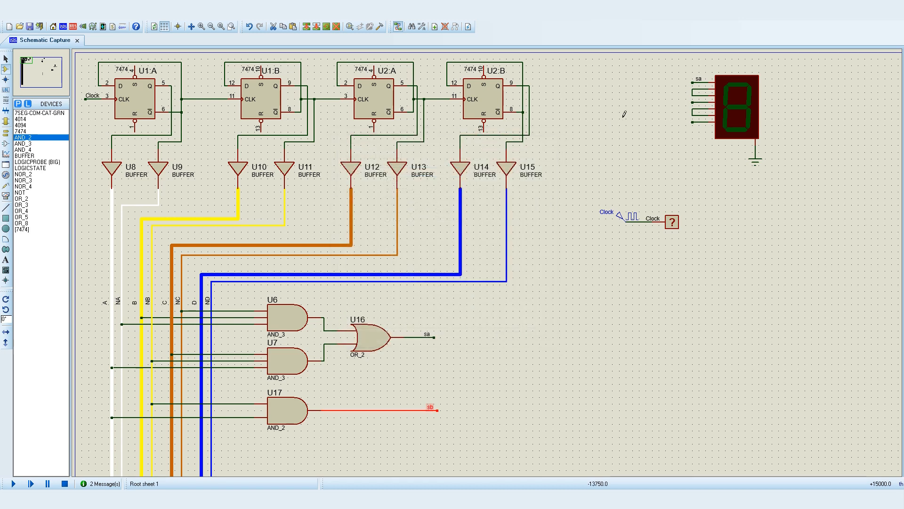
- Label the wire joining the display's second and third segment pins sb
right_click(693, 89)
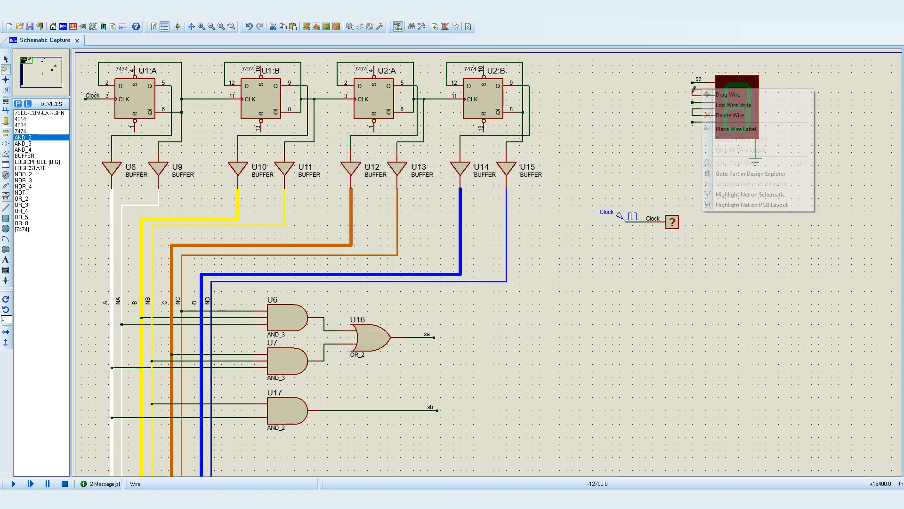
click(735, 129)
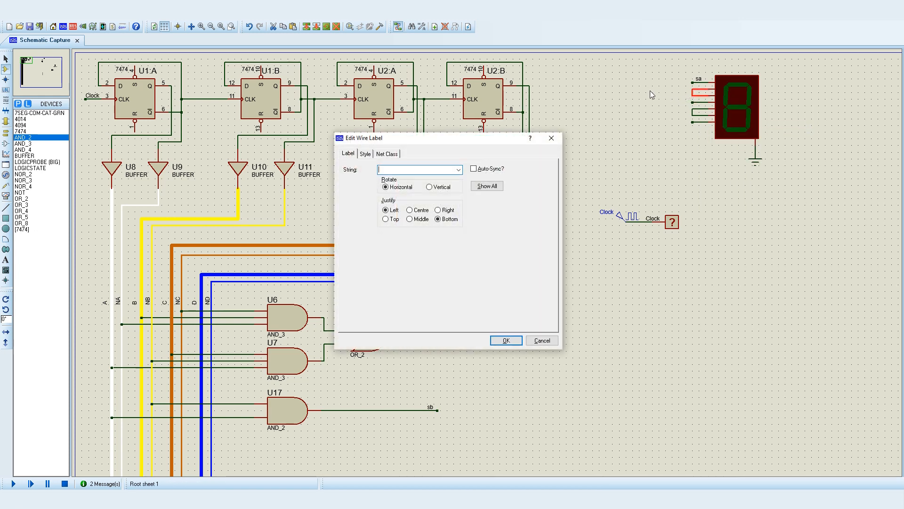
click(505, 340)
- Place two more AND_2 gates one above the other below the sb gate
scroll(498, 343, down, 1)
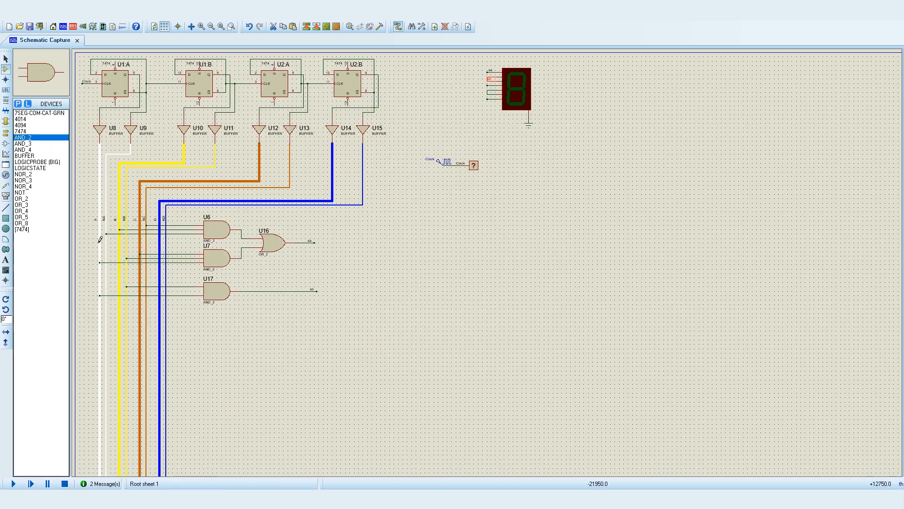
click(216, 330)
click(219, 325)
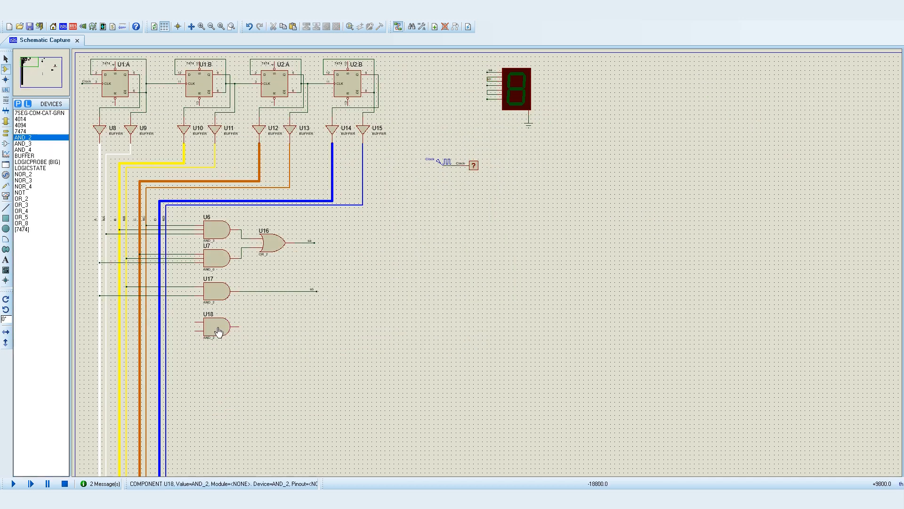
click(218, 354)
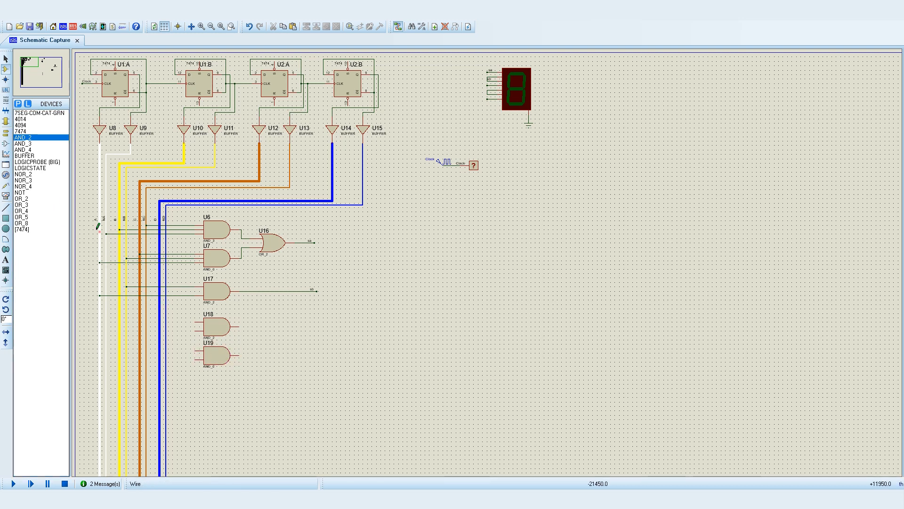
- Place a NOR_2 gate beside the two new AND_2 gates and wire their outputs to its inputs
click(46, 175)
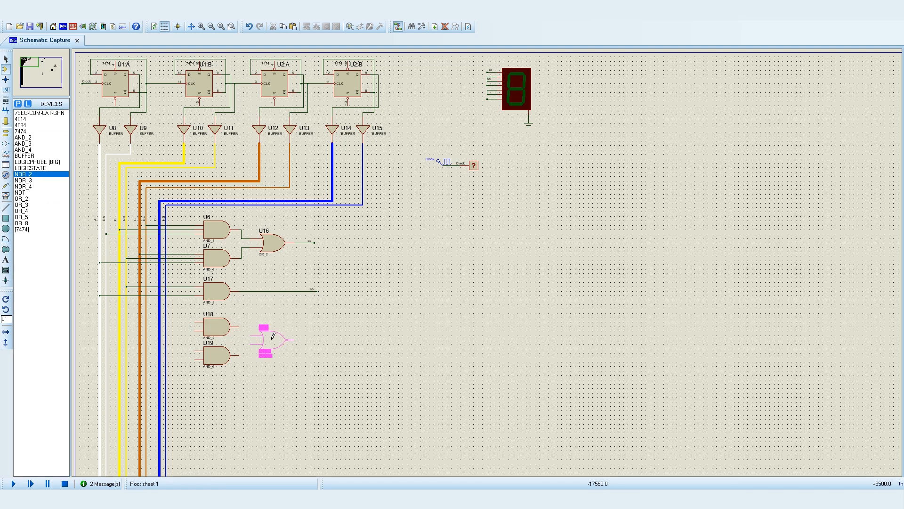
click(274, 345)
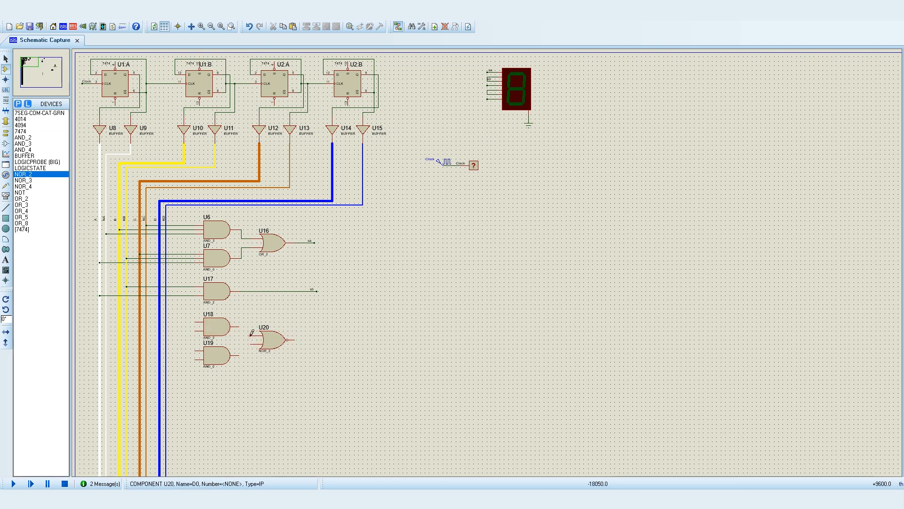
scroll(196, 322, up, 1)
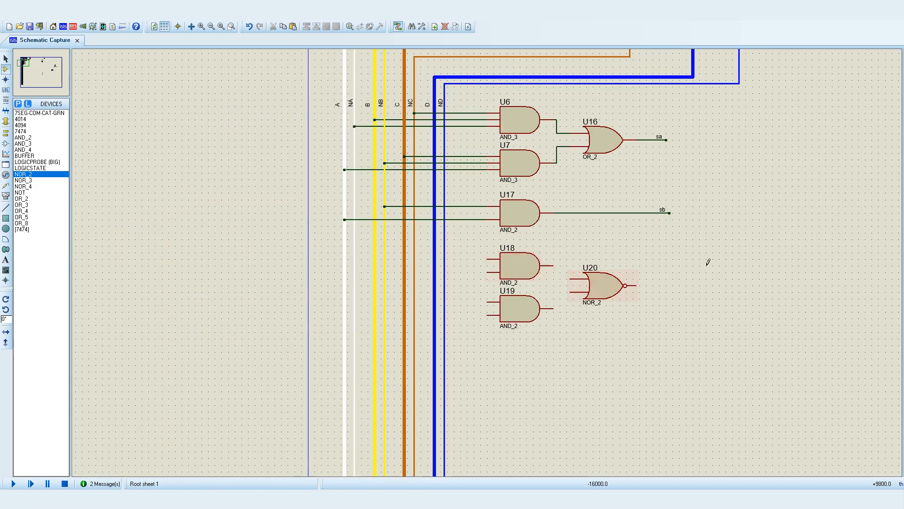
drag(710, 259, 478, 257)
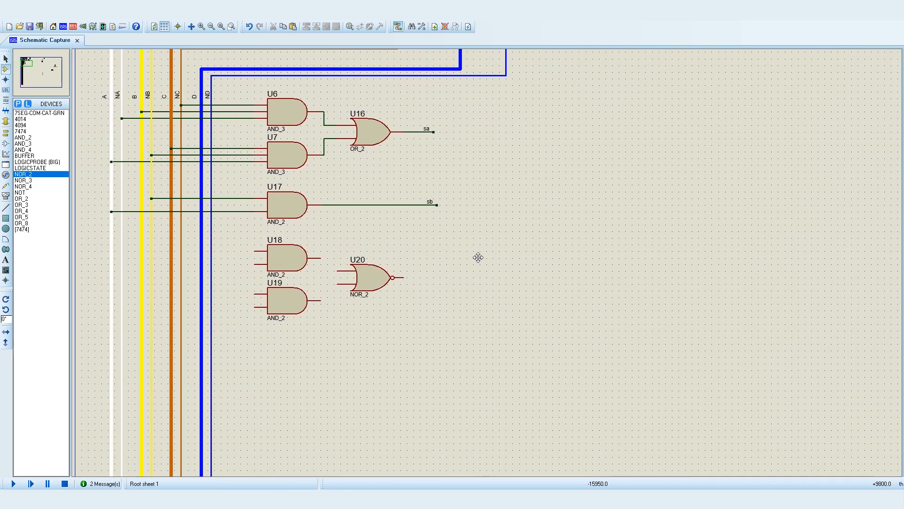
click(337, 271)
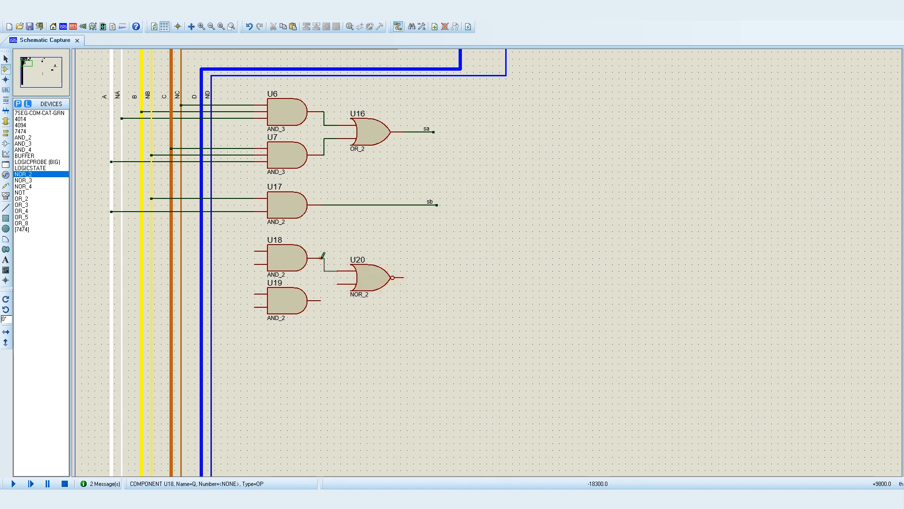
click(322, 258)
click(337, 284)
click(321, 300)
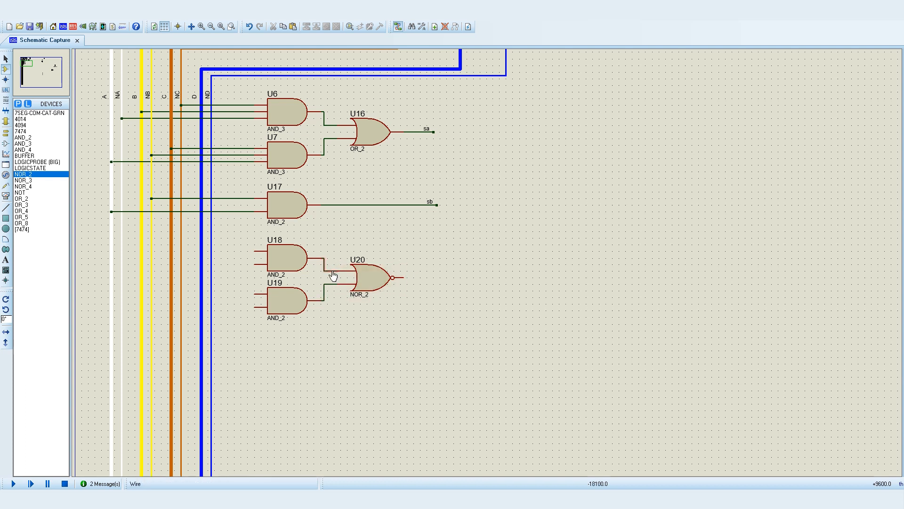
- Extend a wire from the NOR_2 gate's output and label it sd
click(405, 277)
double_click(439, 276)
right_click(437, 277)
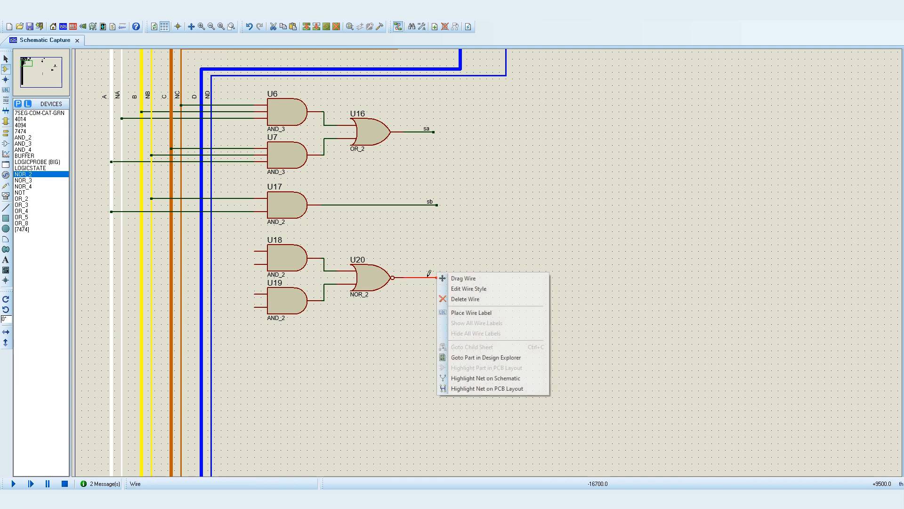
click(472, 313)
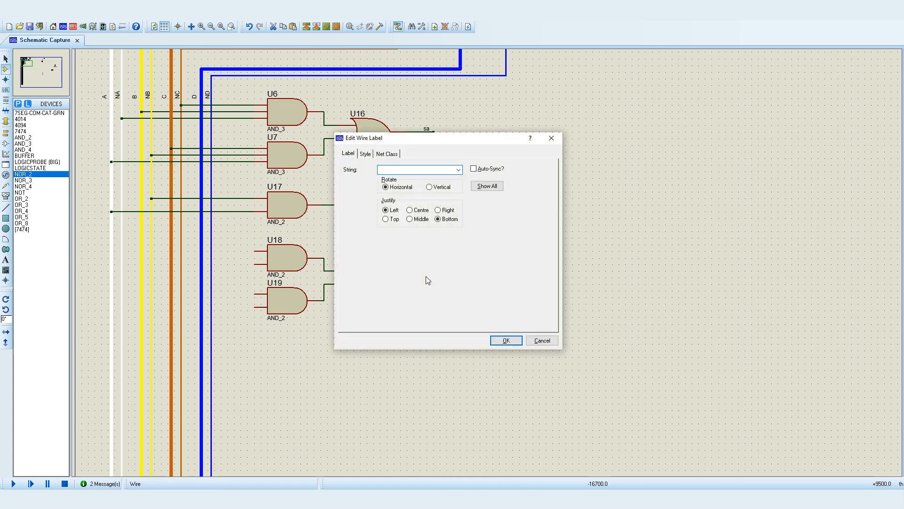
text(sd)
click(508, 339)
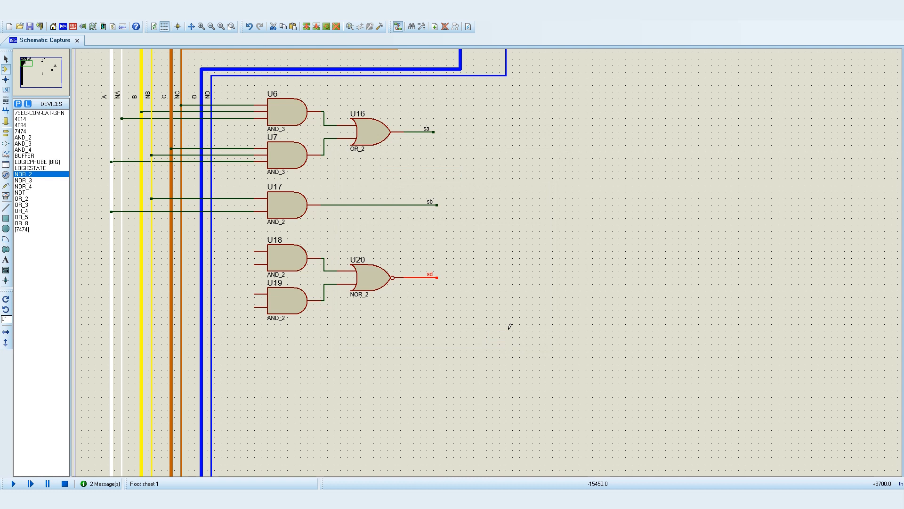
click(510, 326)
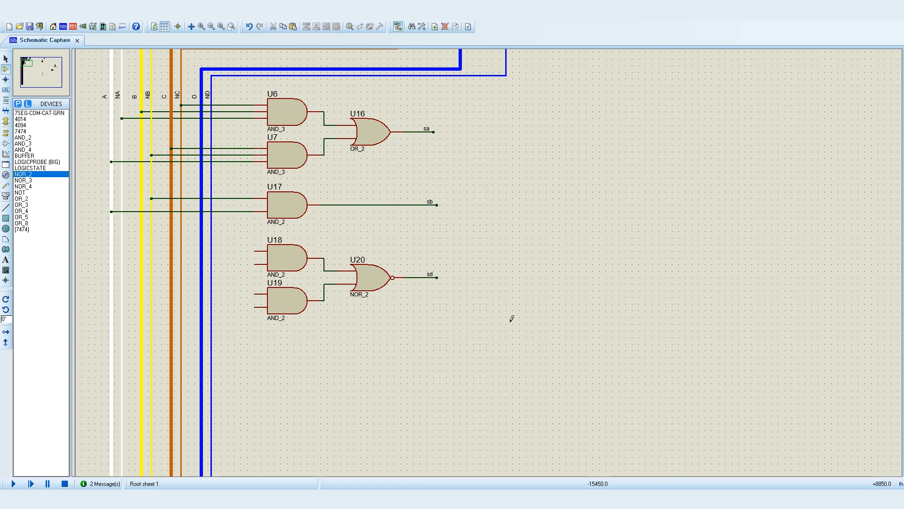
- Wire the inputs of AND_2 gate U18 to the NC and NB lines
click(255, 250)
click(181, 251)
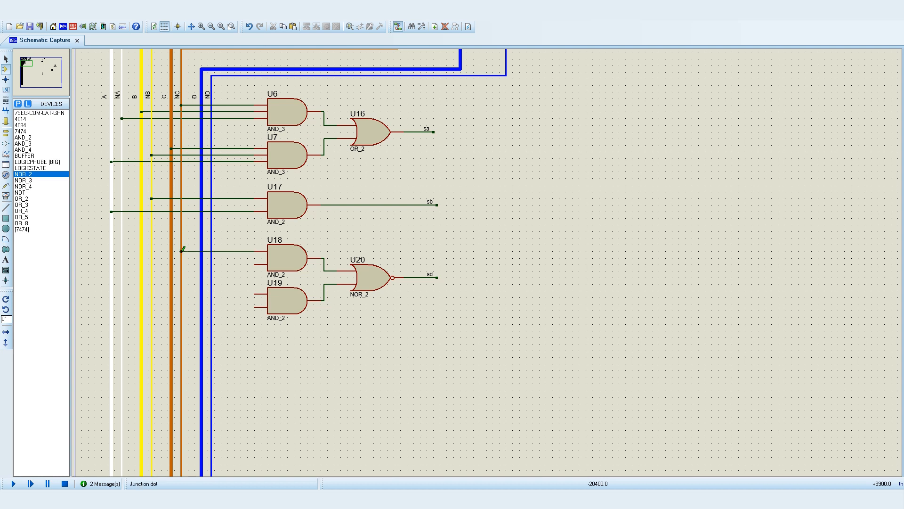
click(254, 264)
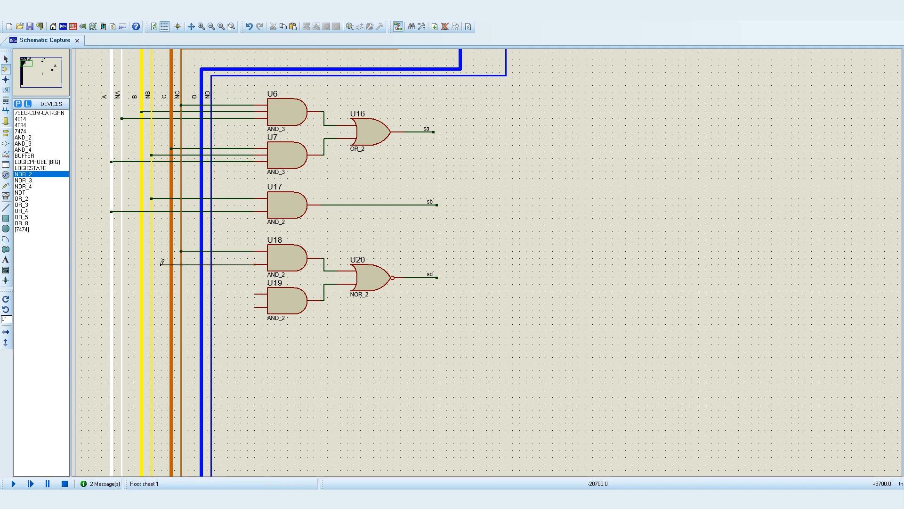
click(152, 264)
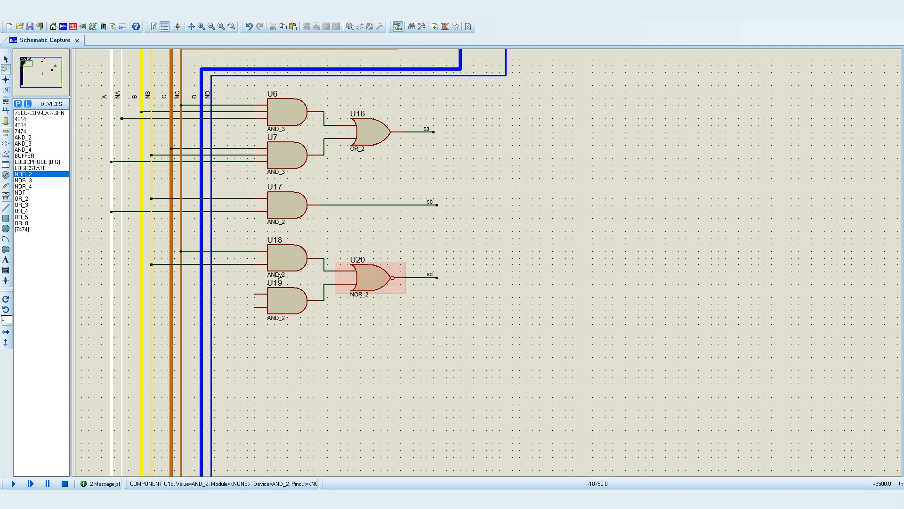
- Wire the inputs of AND_2 gate U19 to the C and B lines
click(253, 290)
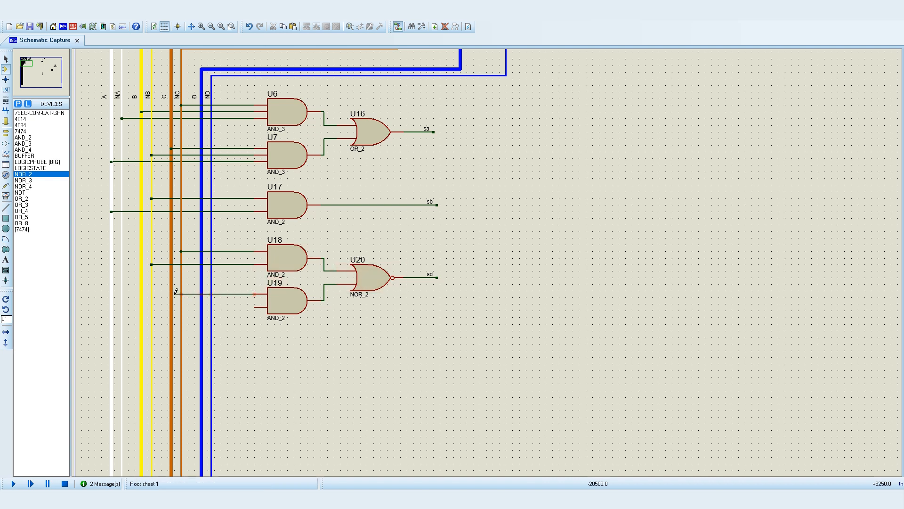
click(171, 293)
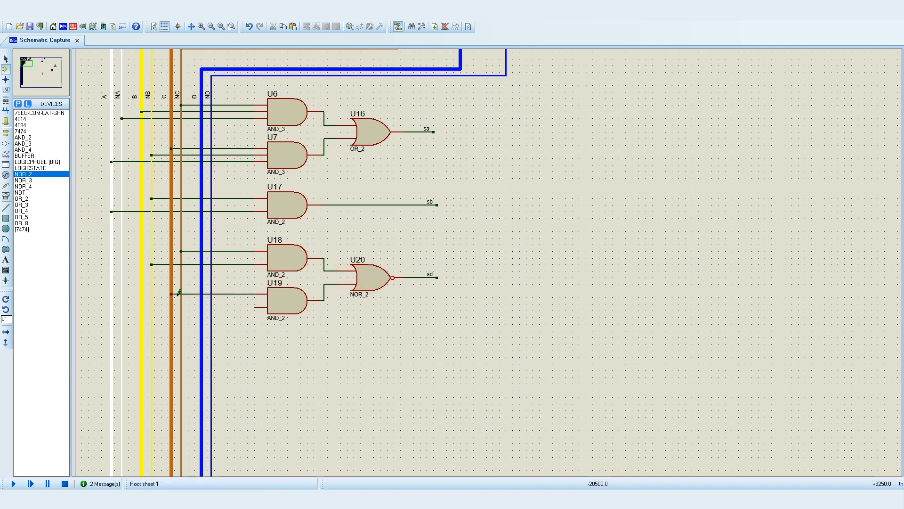
click(253, 307)
click(141, 307)
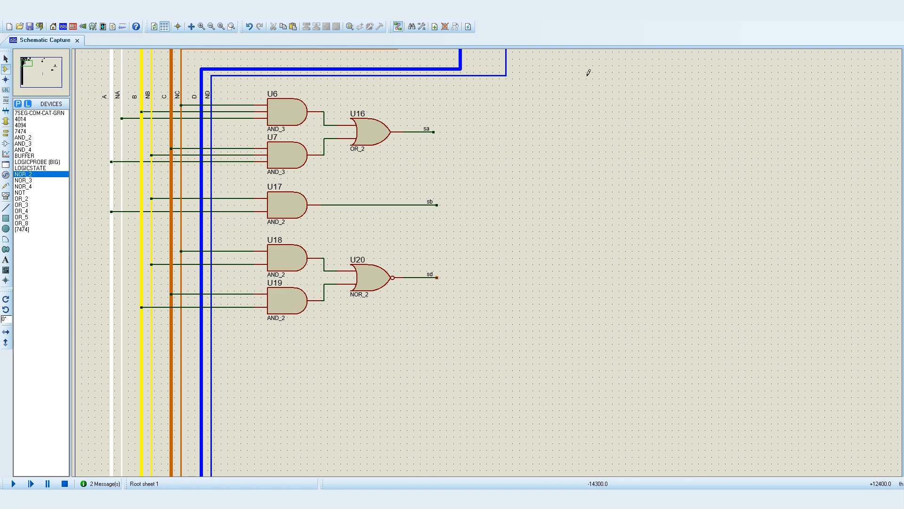
- Label the wire on the seven-segment display's fourth segment pin sd
drag(586, 69, 495, 282)
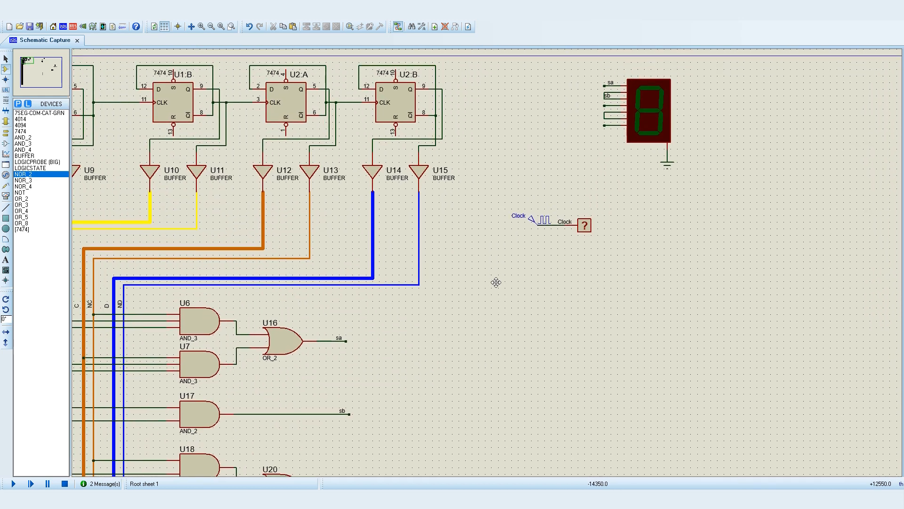
right_click(612, 104)
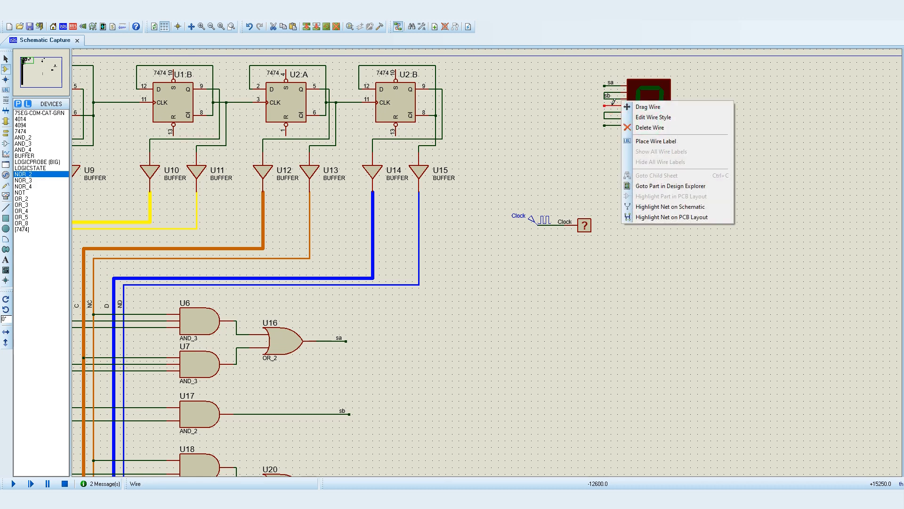
click(633, 141)
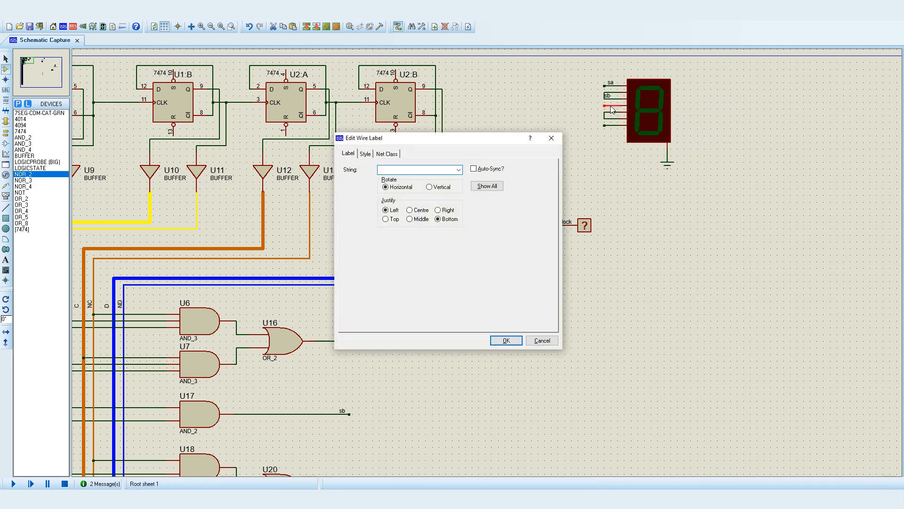
text(sd)
click(505, 340)
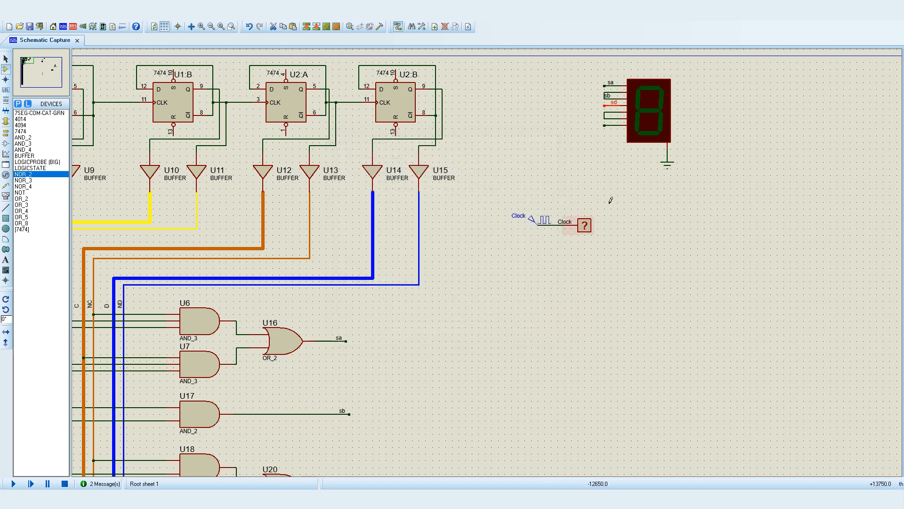
- Label the wire joining the display's fifth and sixth segment pins se
right_click(605, 113)
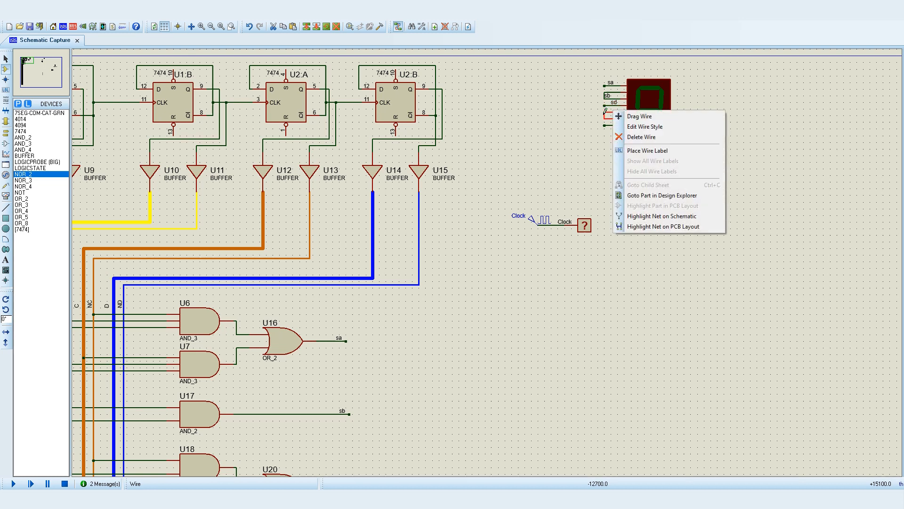
click(641, 148)
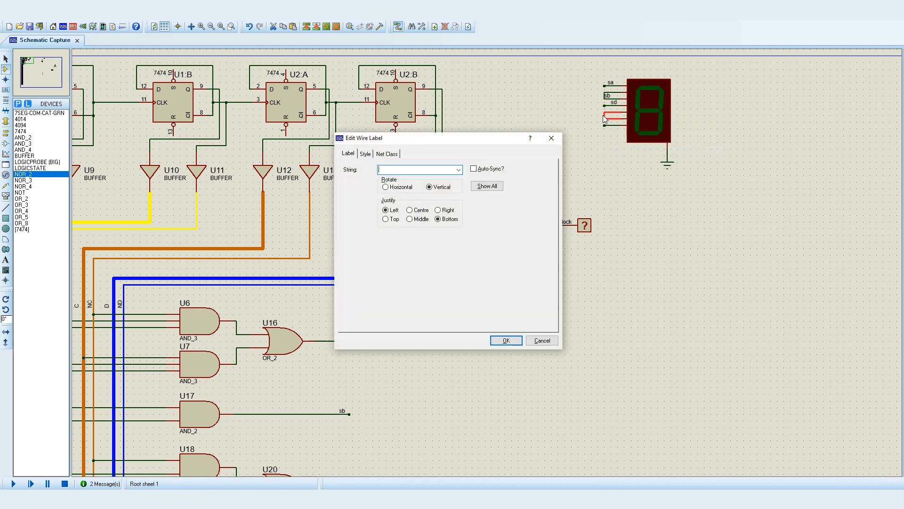
text(se)
click(505, 340)
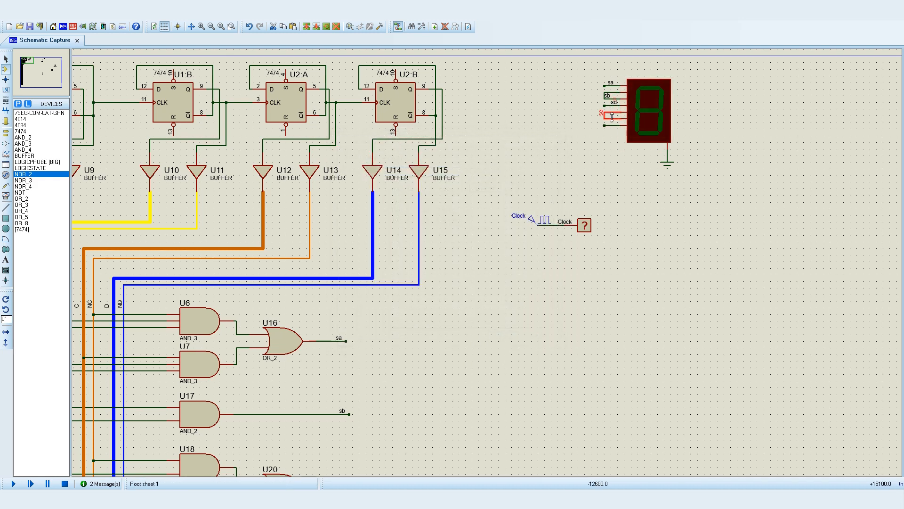
- Label the wire on the display's last segment pin sg
right_click(610, 131)
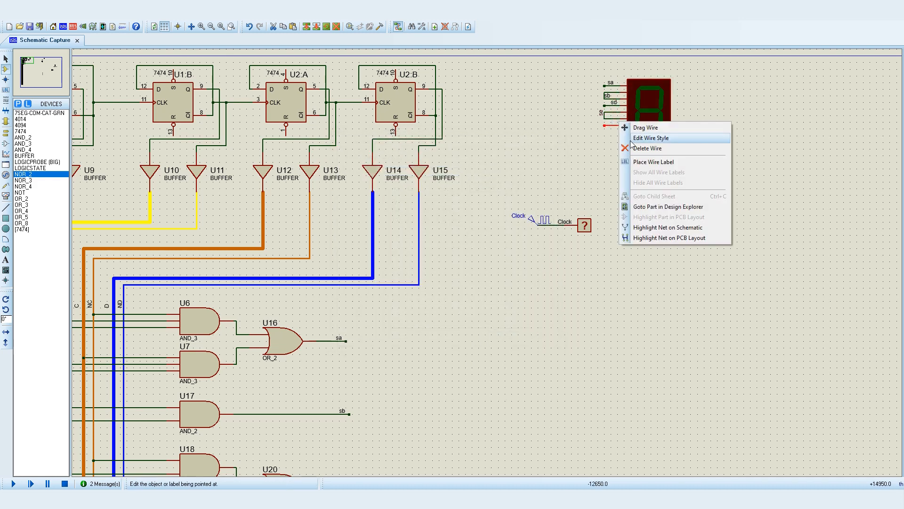
click(652, 160)
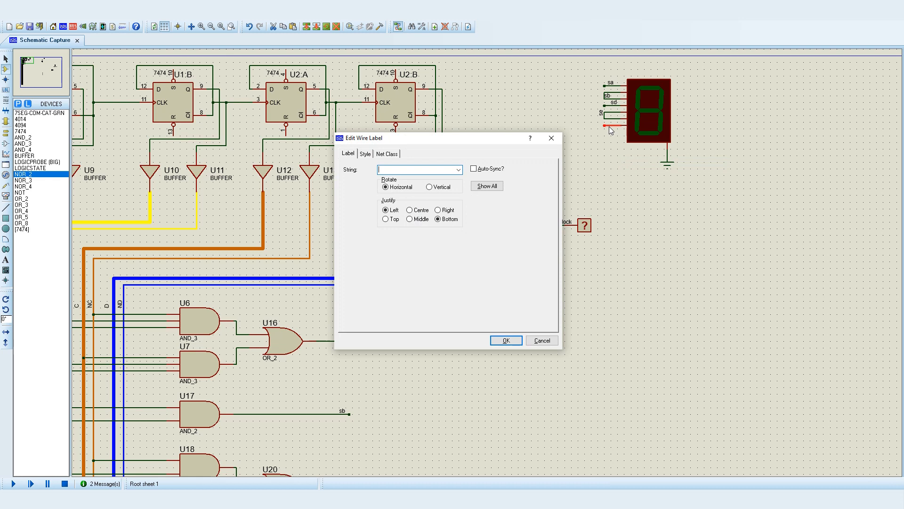
text(sg)
click(512, 339)
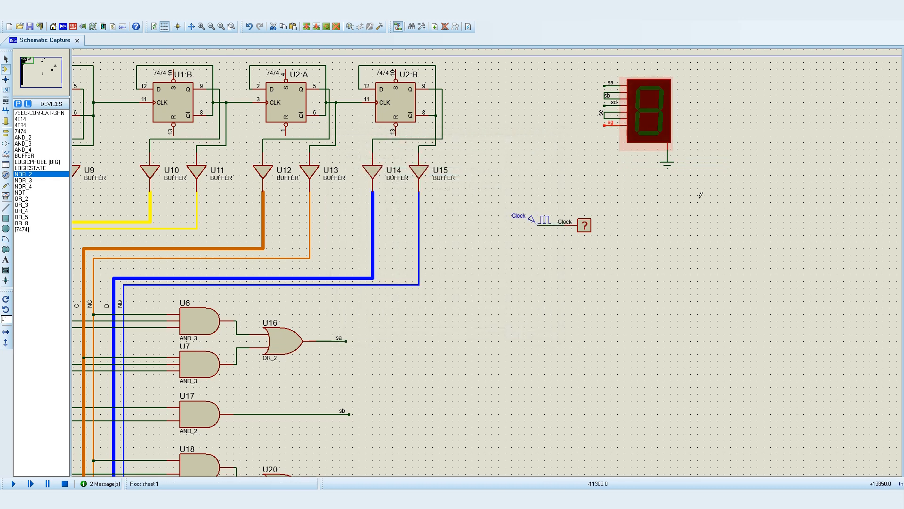
- Move the seven-segment display, its ground and the clock source with its probe down beside the decoding gates
drag(449, 109, 650, 314)
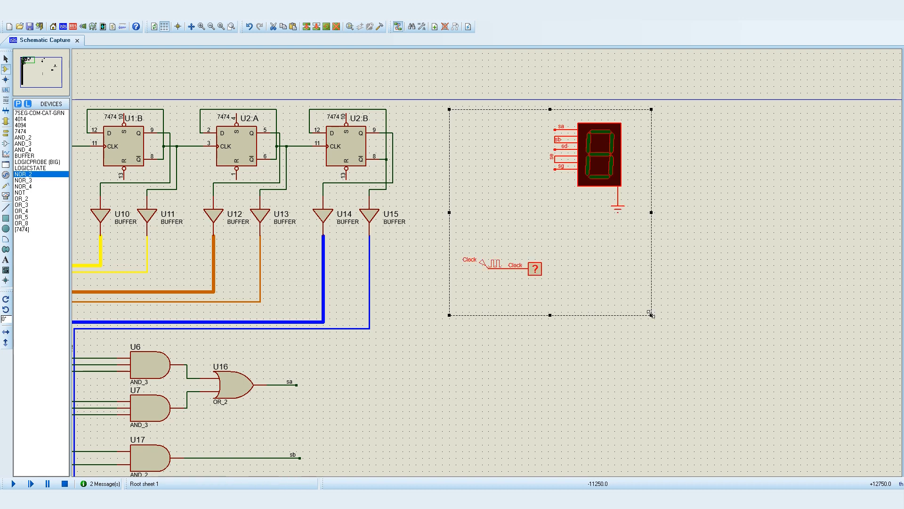
drag(596, 156, 503, 300)
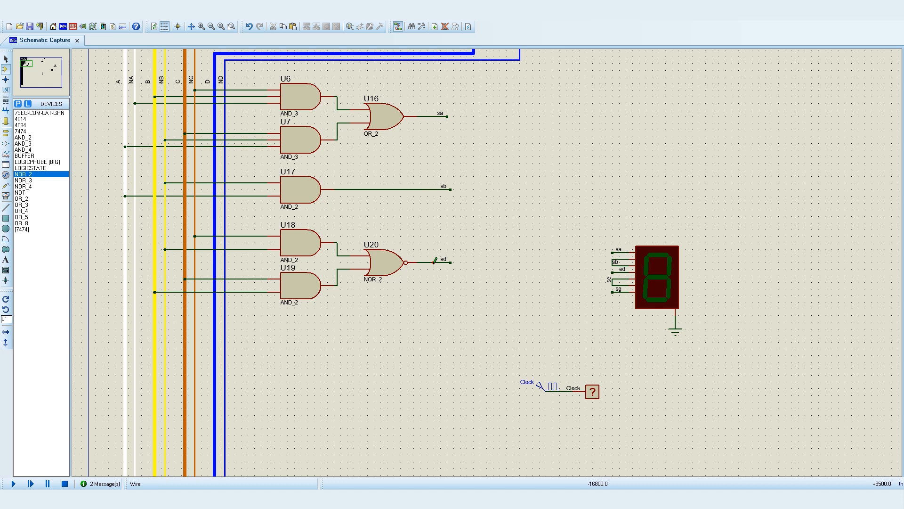
- Place an AND_3 gate below the sd gates and an AND_2 gate directly beneath it
click(46, 144)
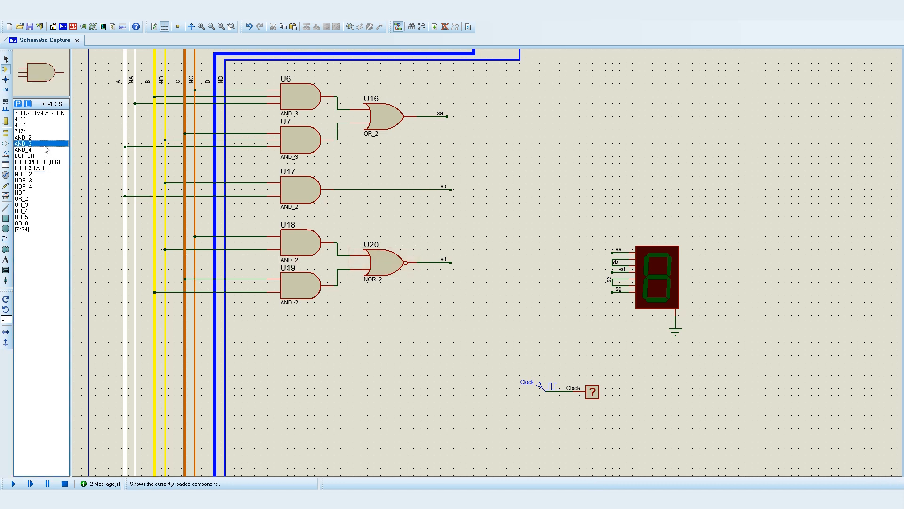
click(307, 337)
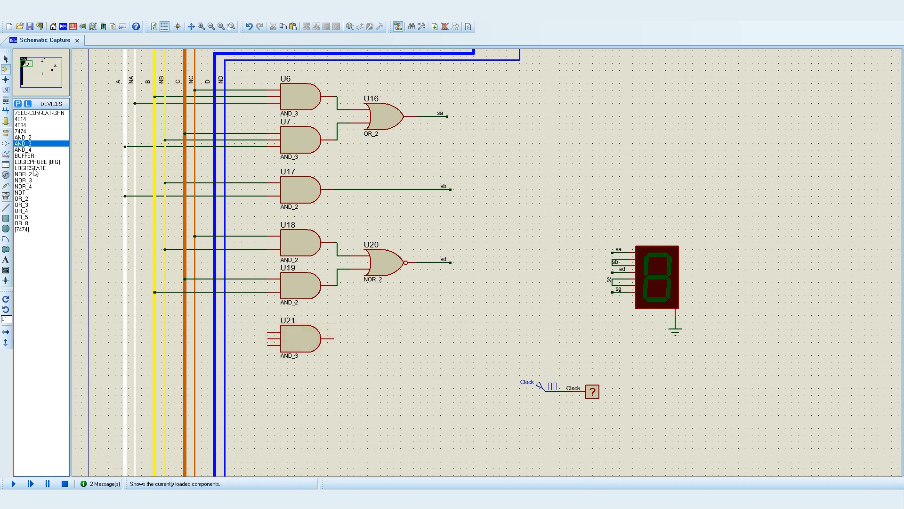
click(40, 138)
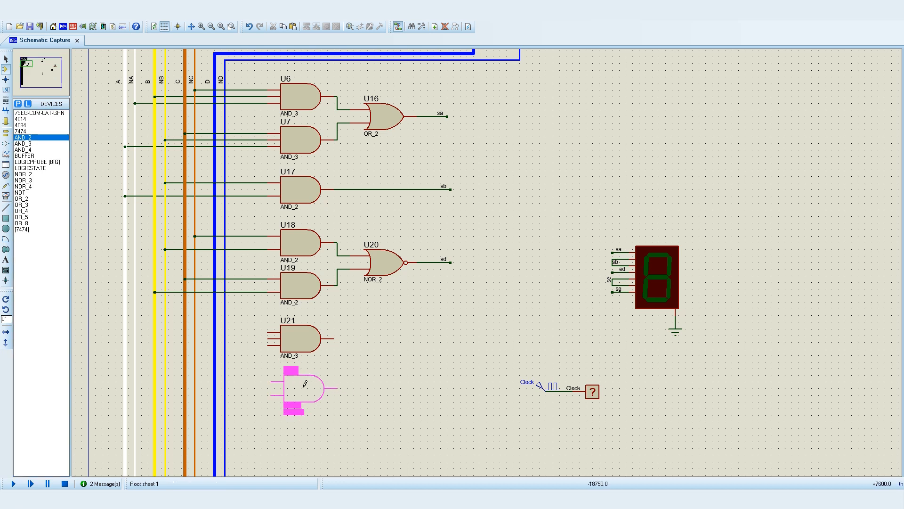
click(303, 378)
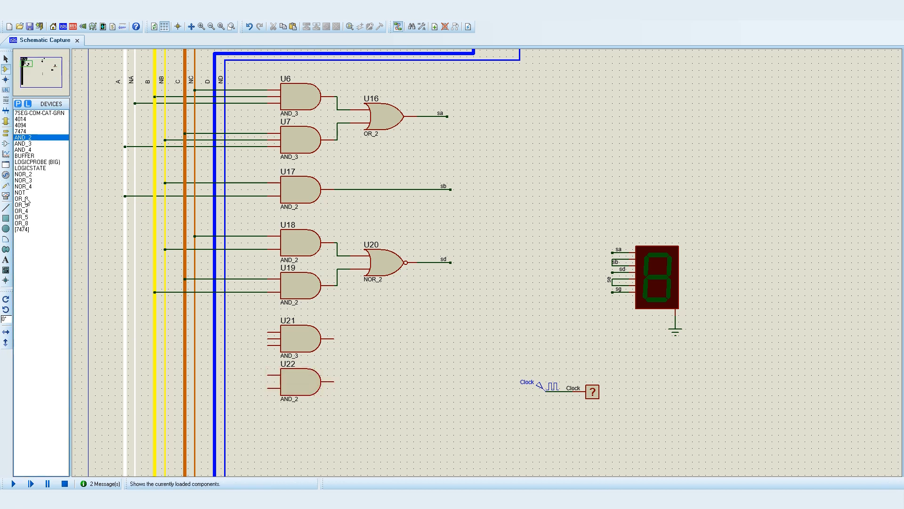
- Place a NOR_2 gate beside the new AND_3 and AND_2 gates and wire their outputs to its inputs
click(38, 175)
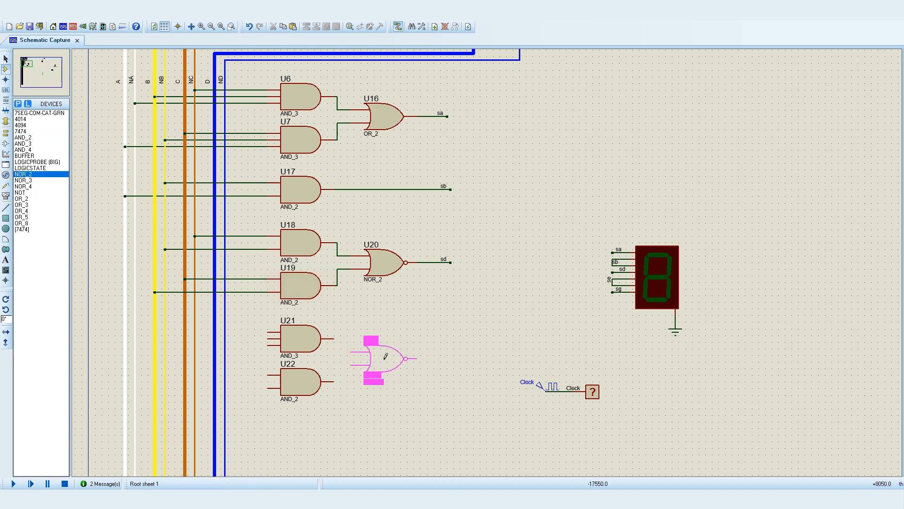
click(383, 359)
click(350, 351)
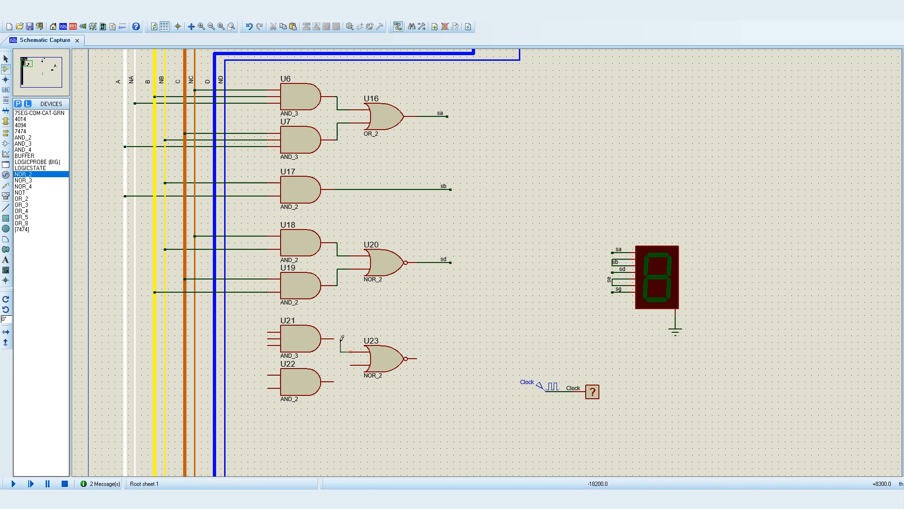
click(336, 338)
click(351, 365)
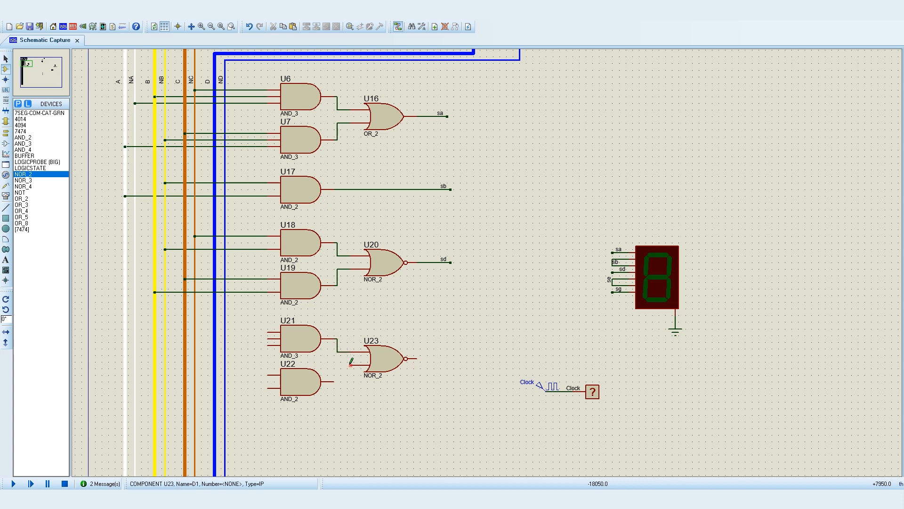
click(336, 382)
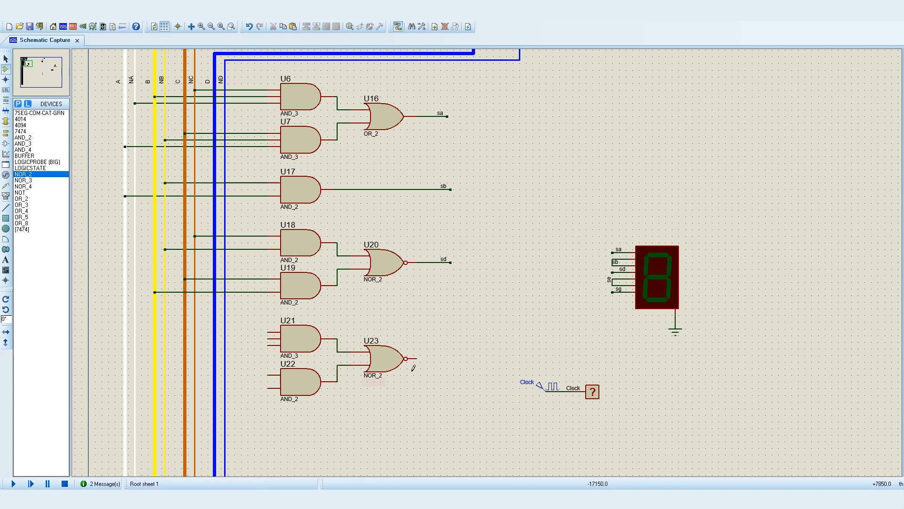
- Extend a wire from the output of NOR_2 gate U23 and label it se
click(417, 359)
double_click(451, 358)
right_click(437, 358)
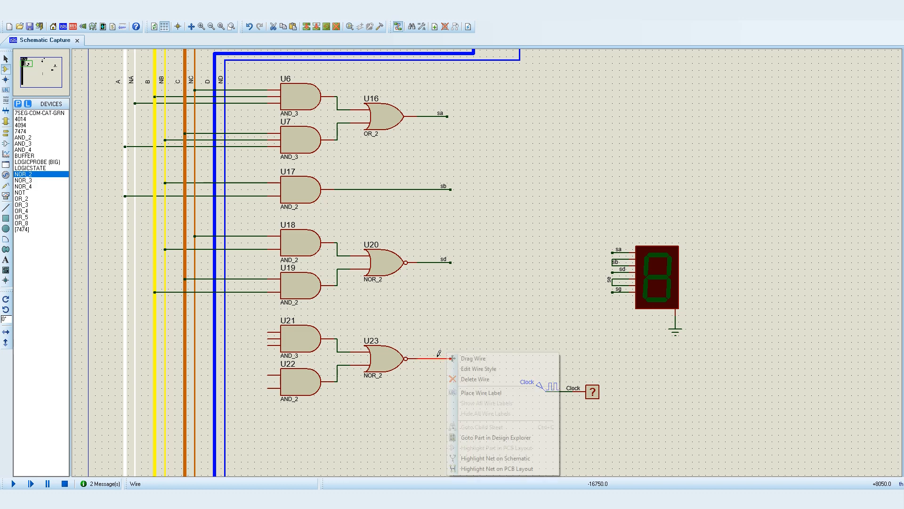
click(483, 393)
text(se)
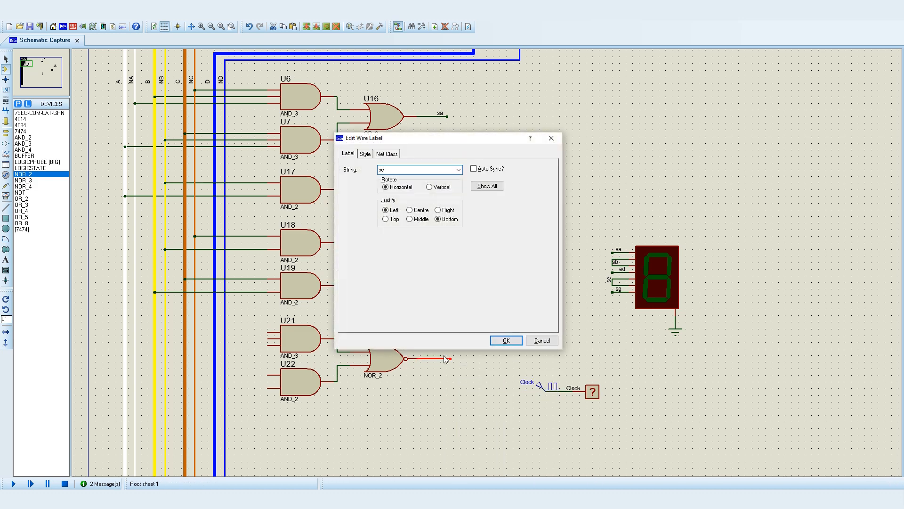
click(504, 341)
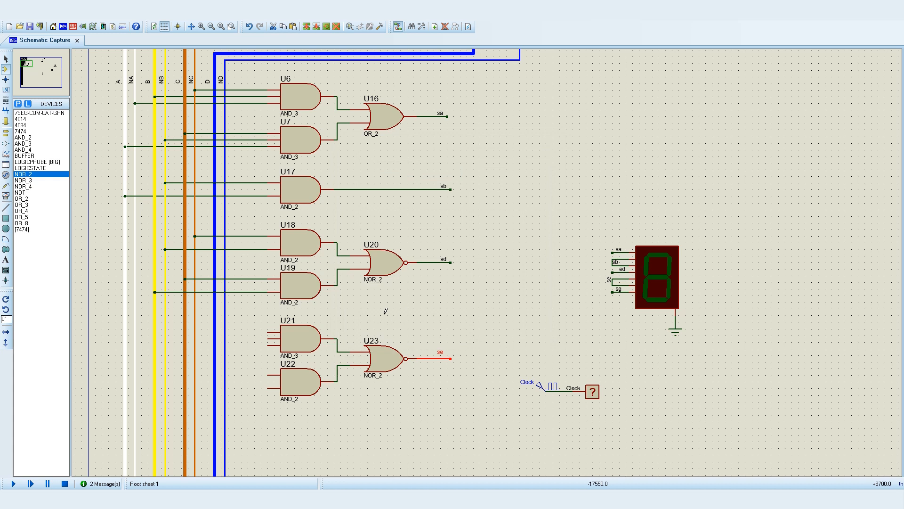
- Wire the three inputs of AND_3 gate U21 to the NC, NB and NA lines
click(268, 332)
click(195, 332)
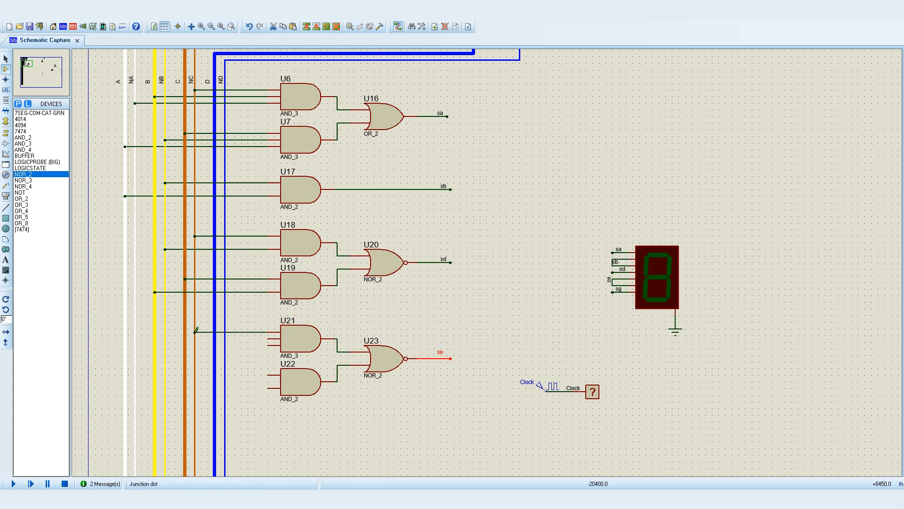
click(268, 338)
click(164, 338)
click(267, 346)
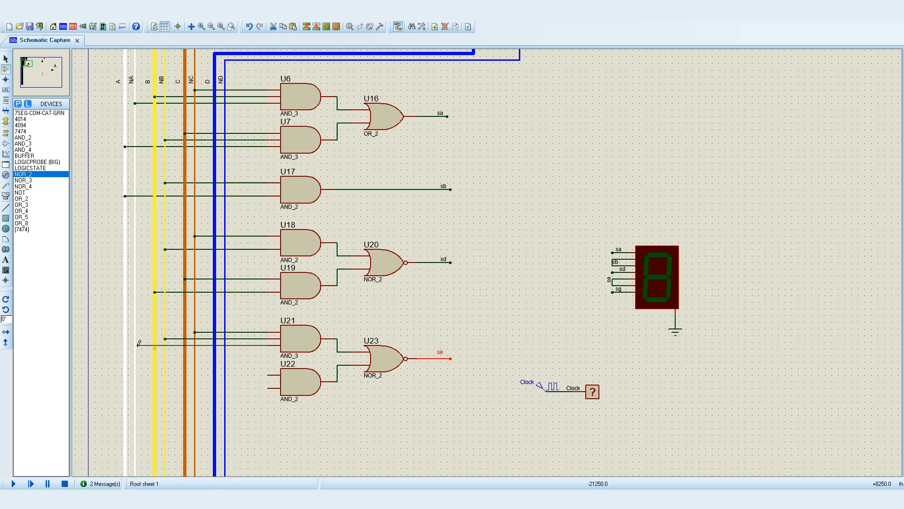
click(135, 346)
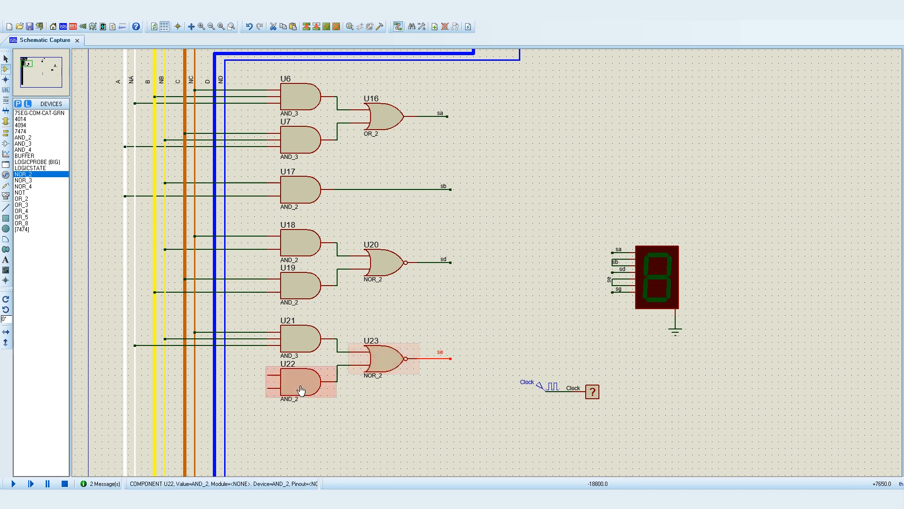
- Wire the two inputs of AND_2 gate U22 to the C and B lines
click(267, 374)
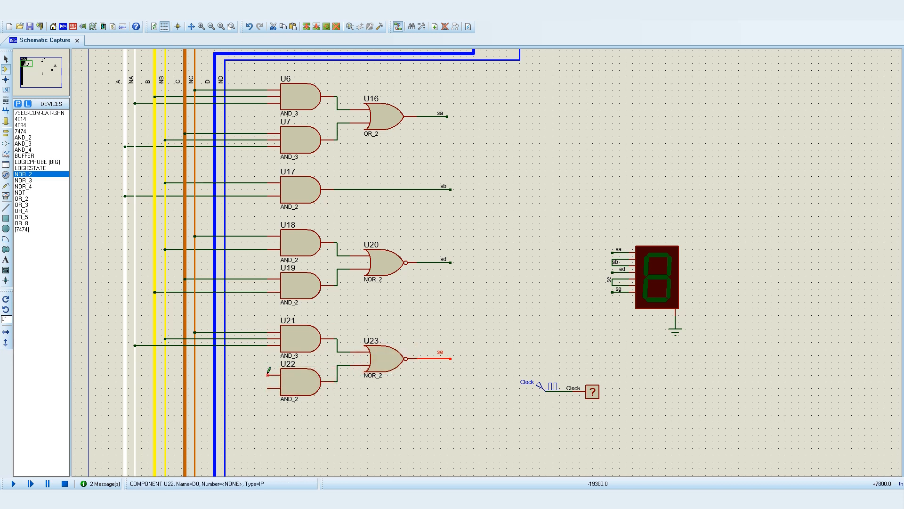
click(195, 376)
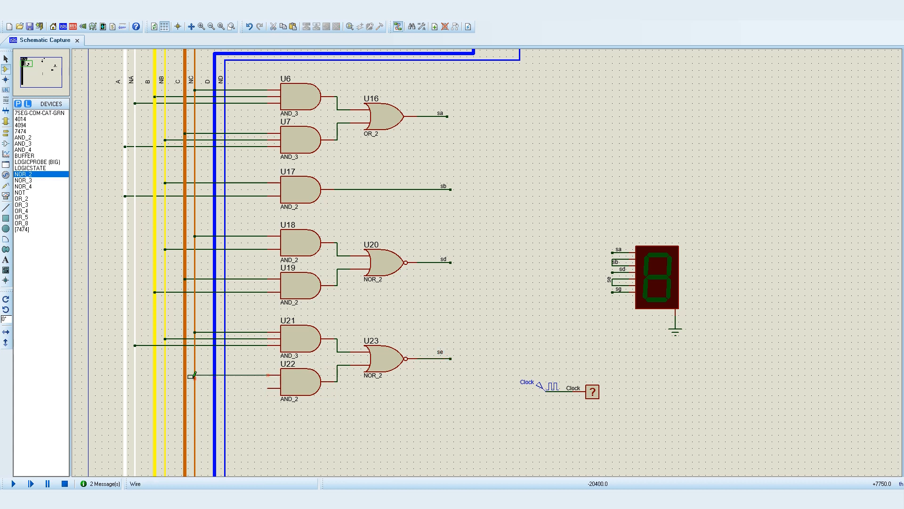
click(185, 375)
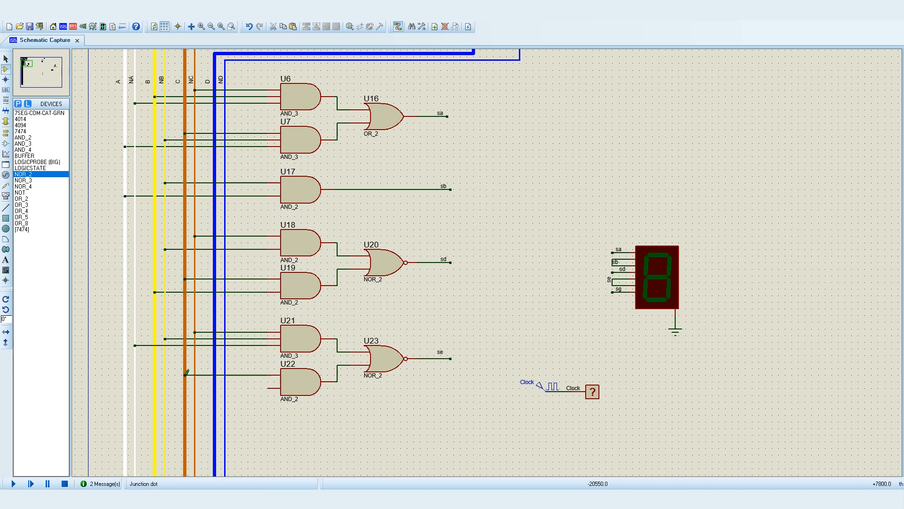
click(268, 388)
click(155, 387)
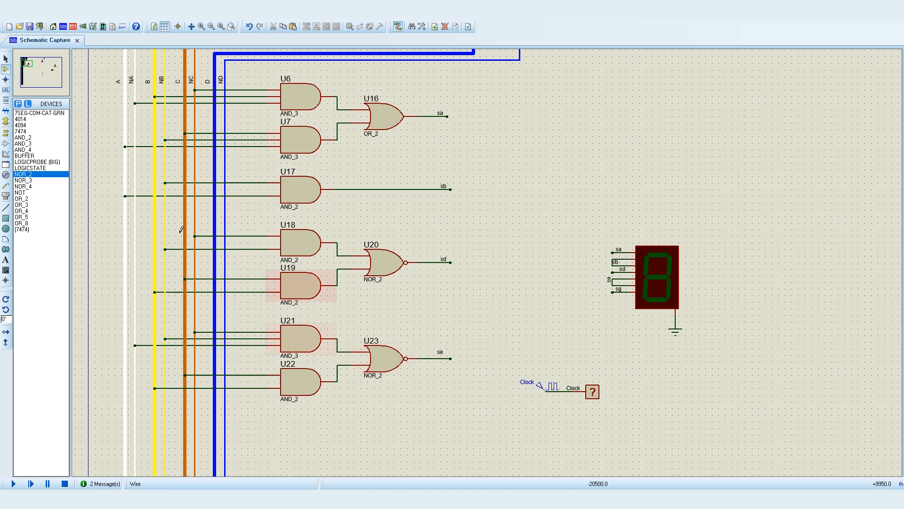
- Place two AND_3 gates one above the other below gate U22
click(42, 143)
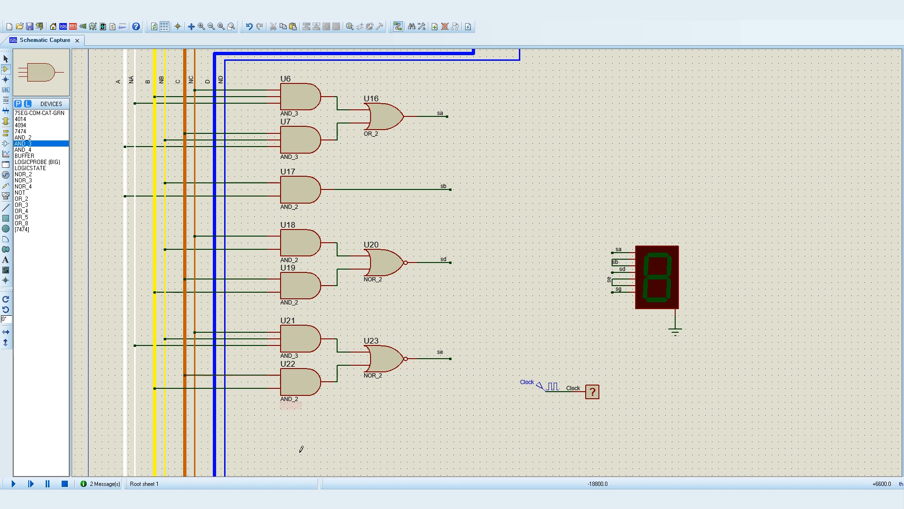
click(303, 436)
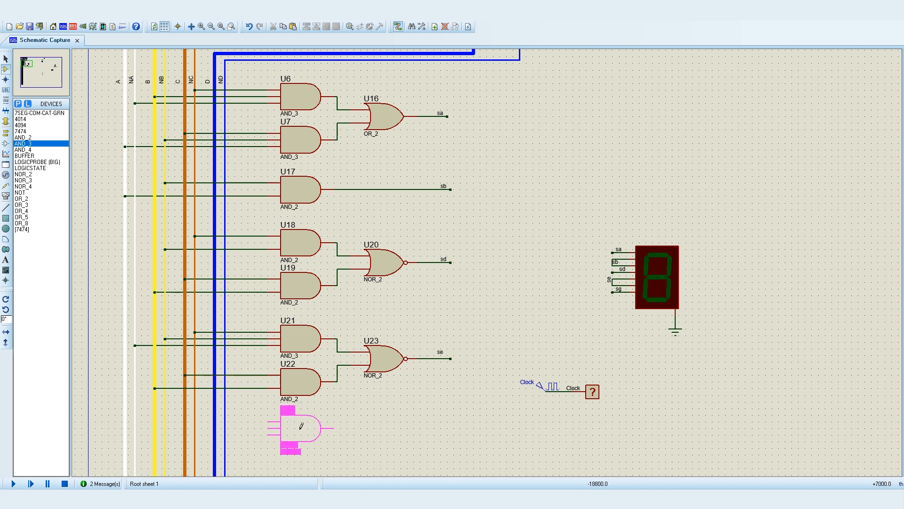
click(301, 429)
click(343, 451)
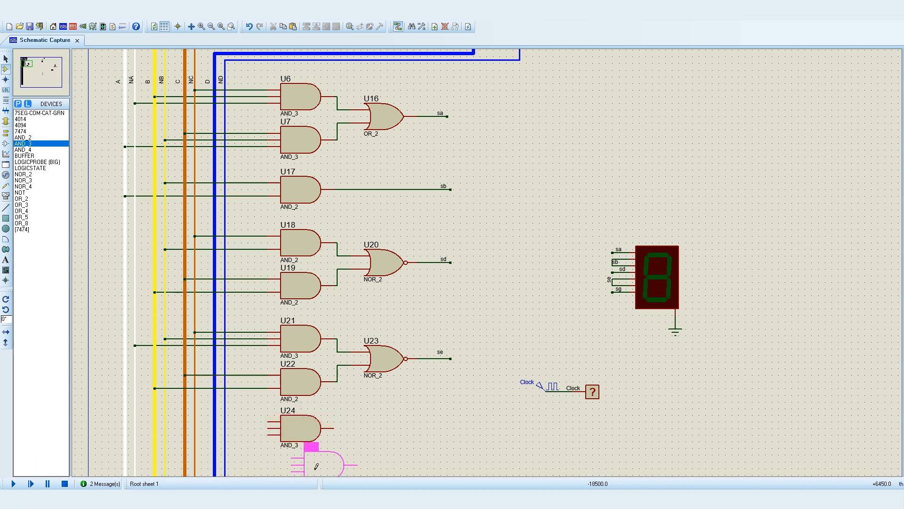
click(302, 470)
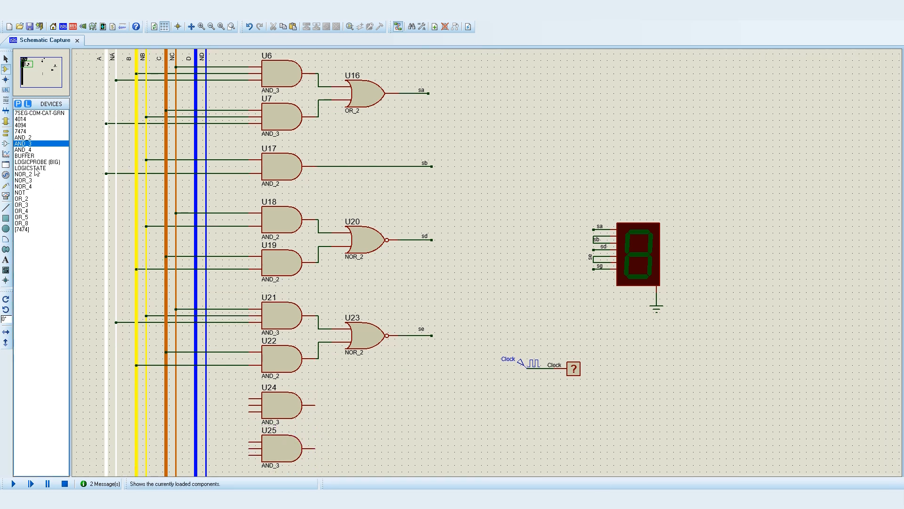
- Place an OR_2 gate beside the two new AND_3 gates and wire their outputs to its inputs
click(40, 200)
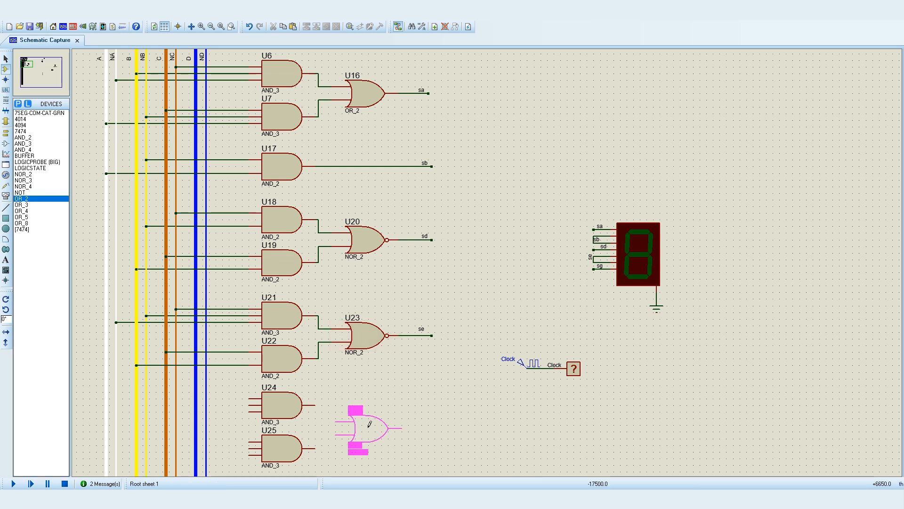
click(367, 422)
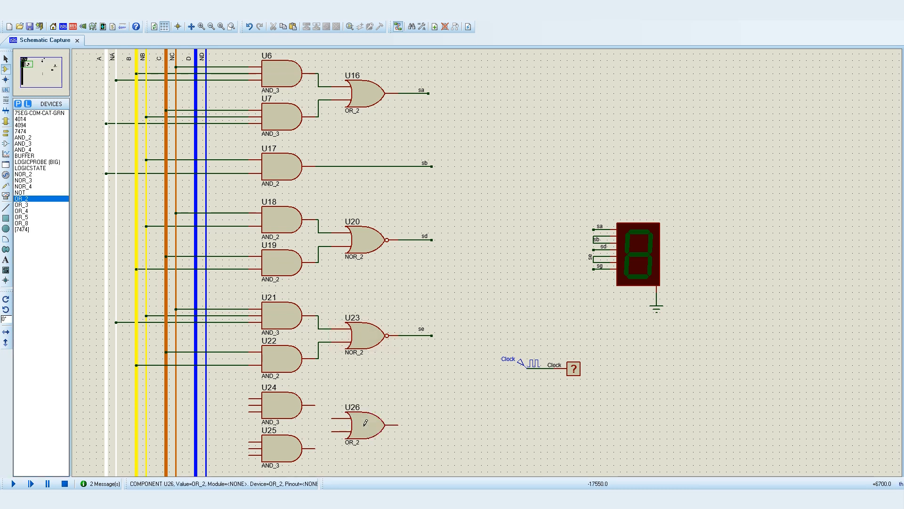
click(333, 419)
click(315, 404)
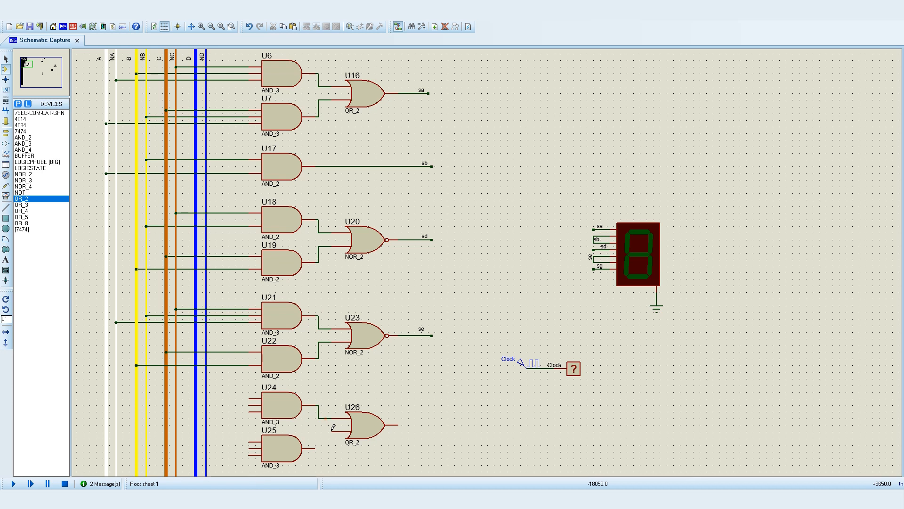
click(332, 431)
click(316, 448)
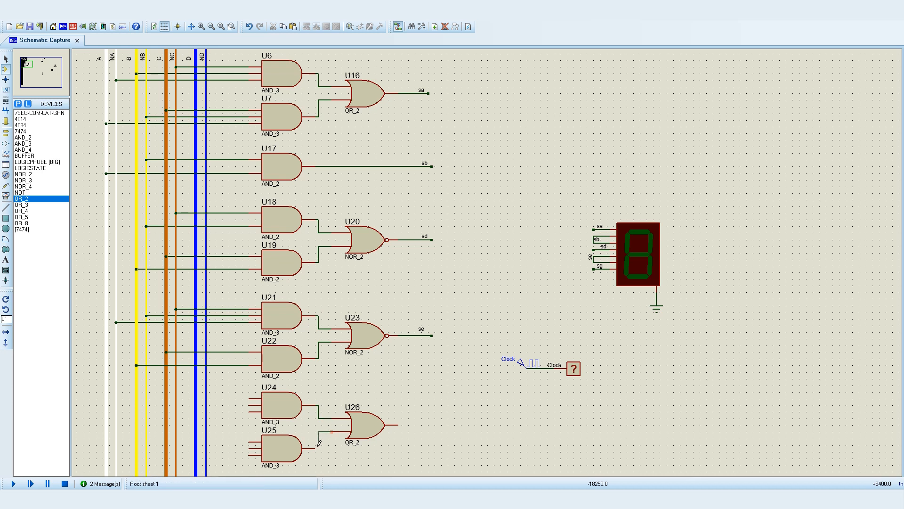
- Extend a wire from the output of OR_2 gate U26 and label it sg
click(398, 425)
double_click(433, 424)
right_click(432, 423)
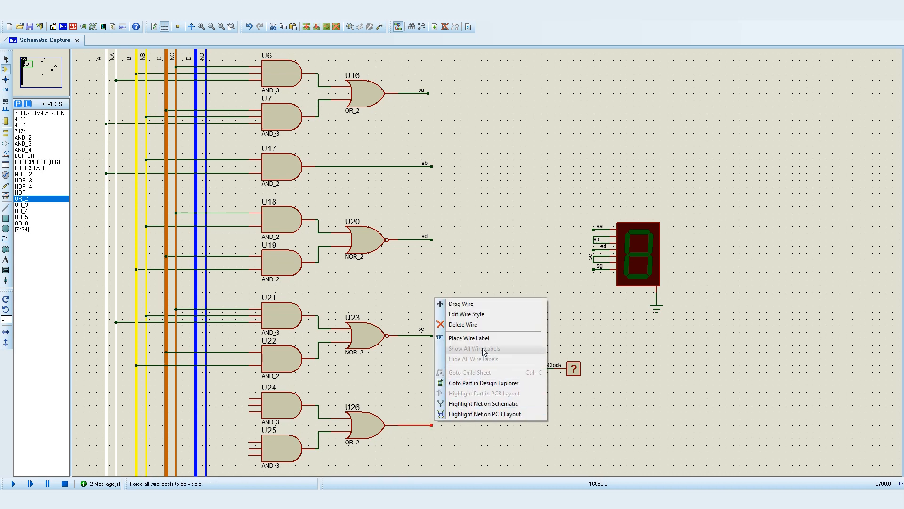
click(475, 338)
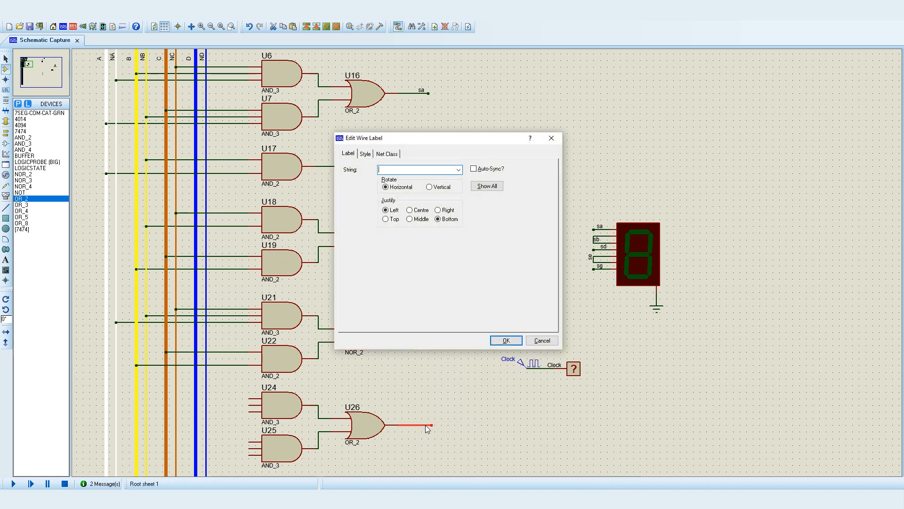
text(sg)
click(505, 340)
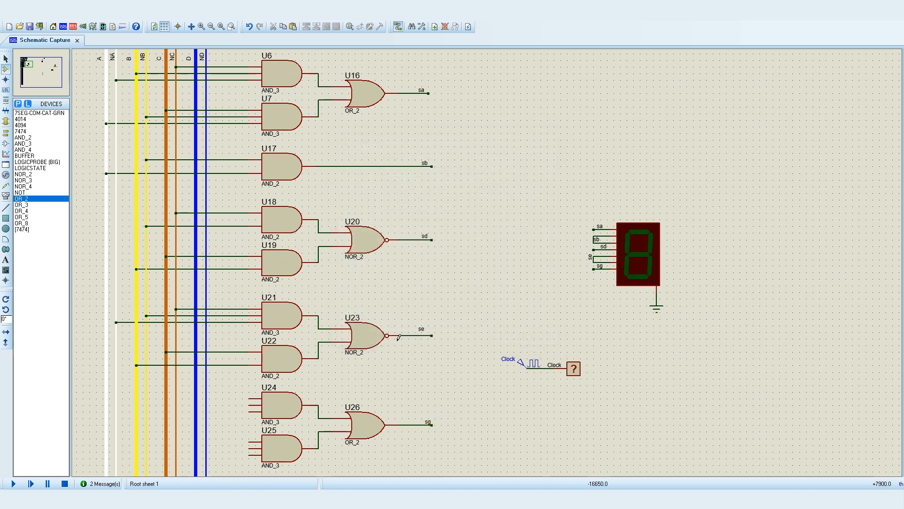
- Wire the three inputs of AND_3 gate U24 to the NC, NB and A lines
click(249, 398)
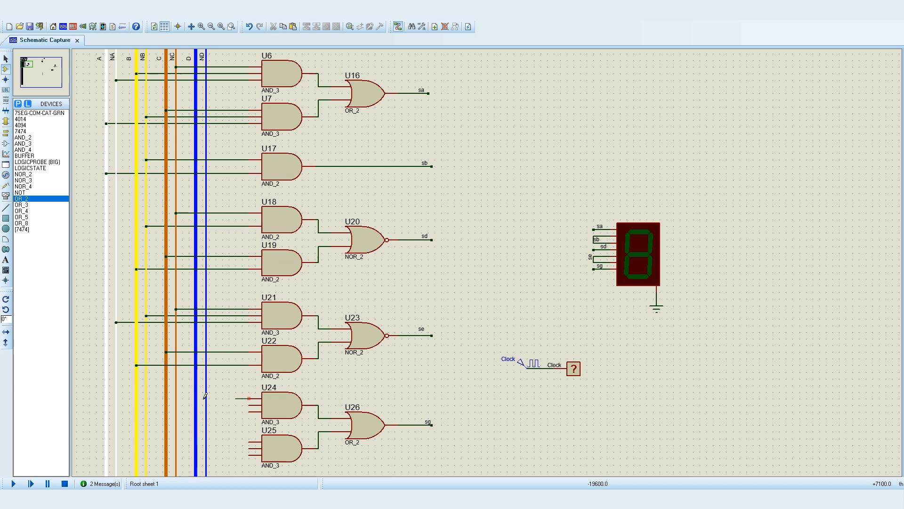
click(176, 398)
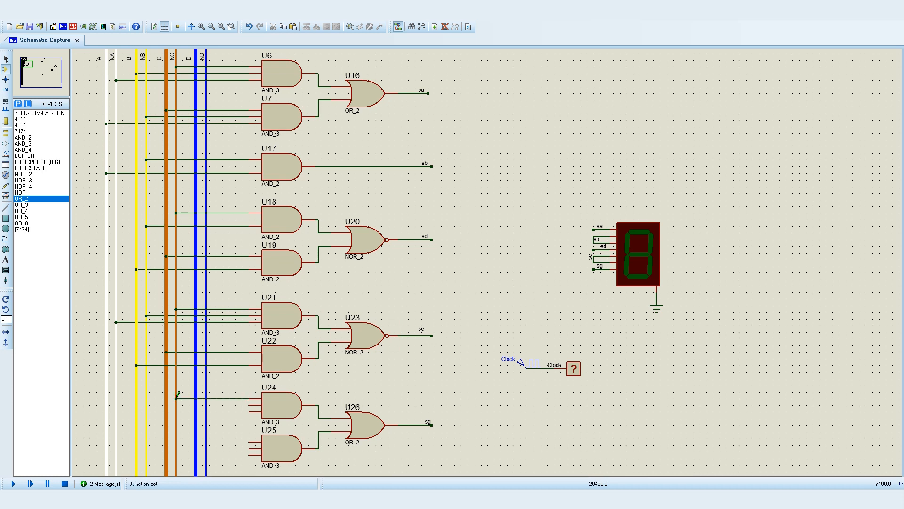
click(249, 404)
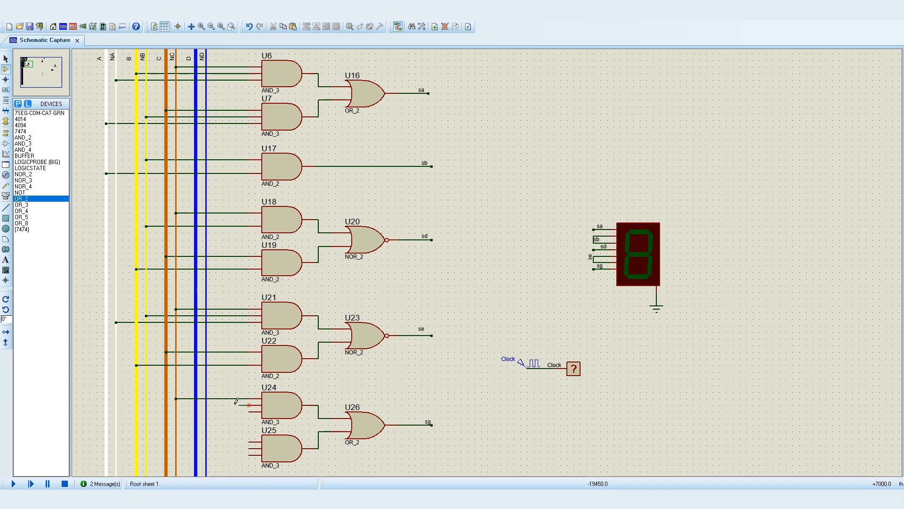
click(146, 405)
click(249, 412)
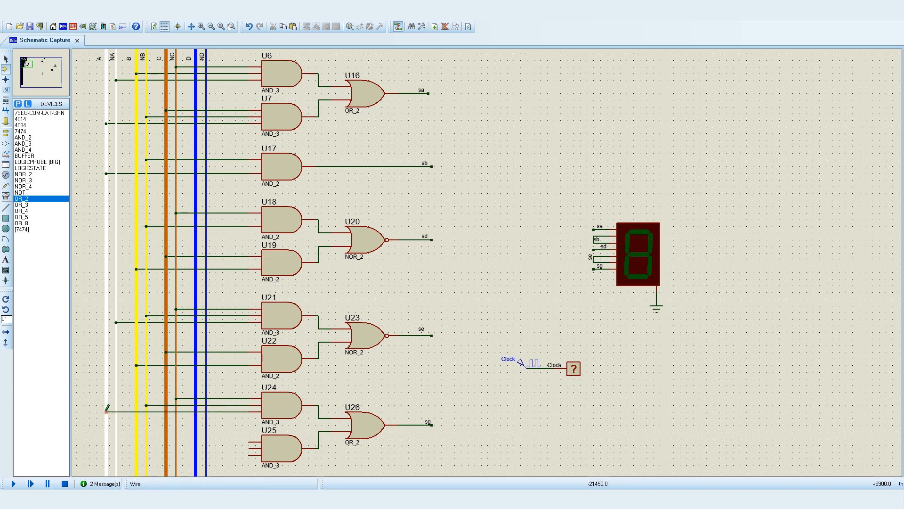
click(106, 412)
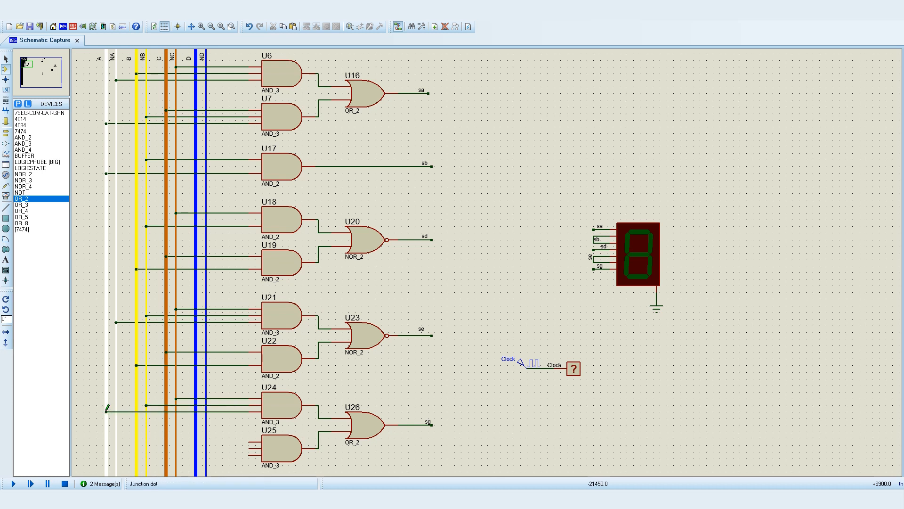
- Wire the three inputs of AND_3 gate U25 to the NC, B and NA lines
click(250, 442)
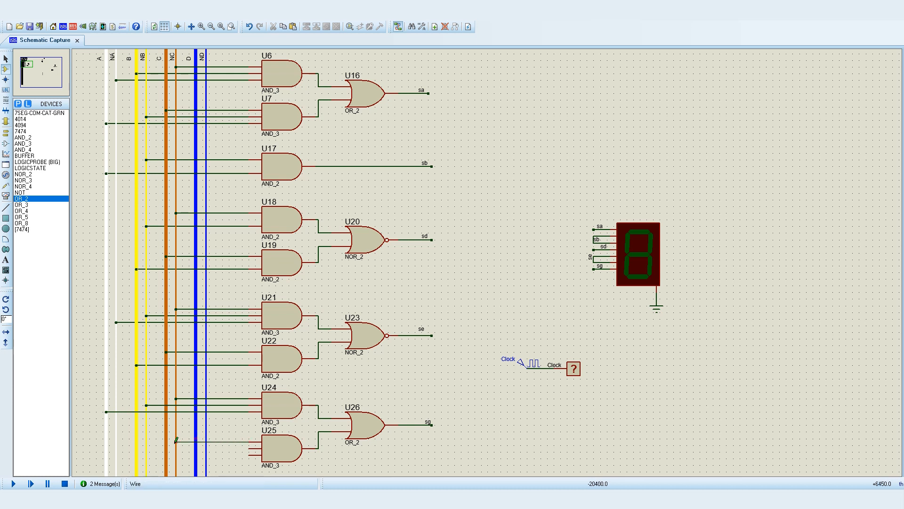
click(177, 441)
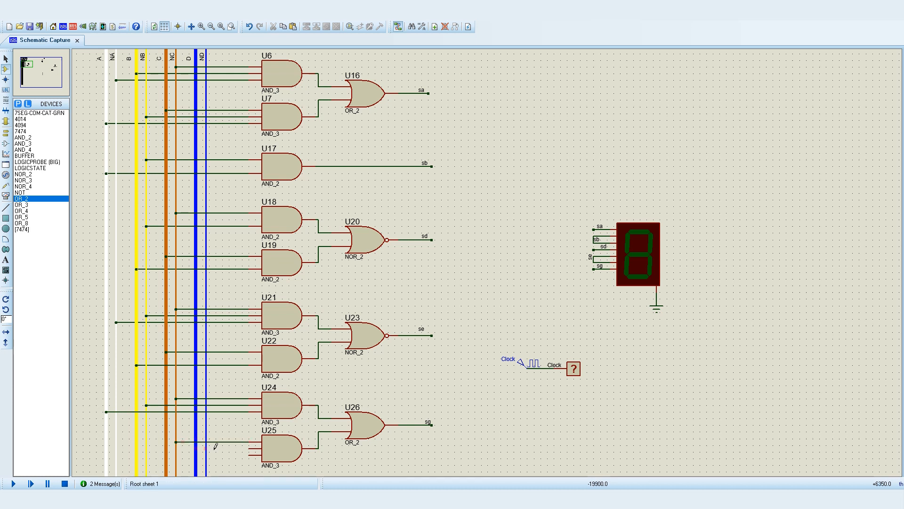
click(246, 447)
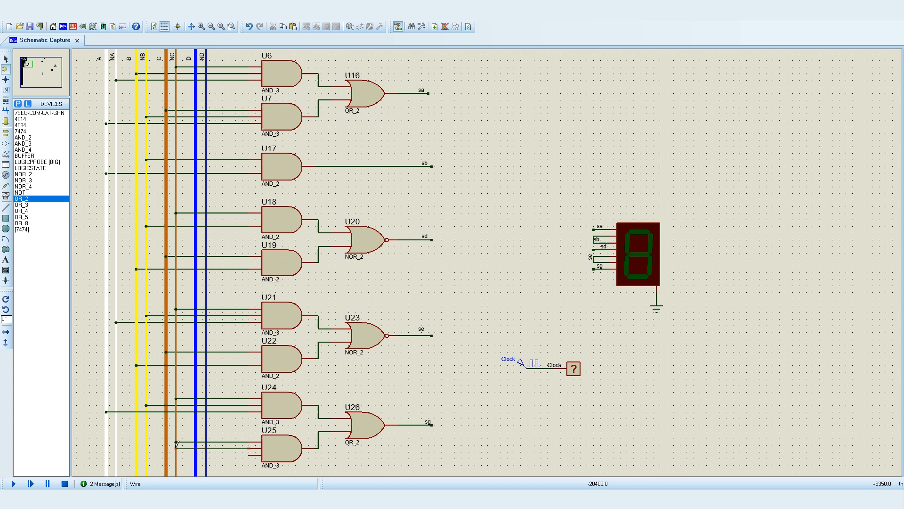
click(137, 448)
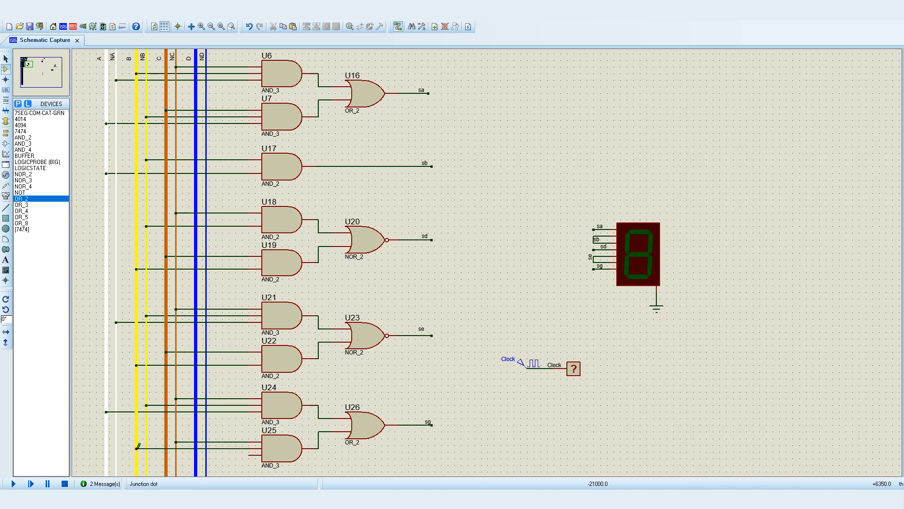
click(250, 455)
click(117, 454)
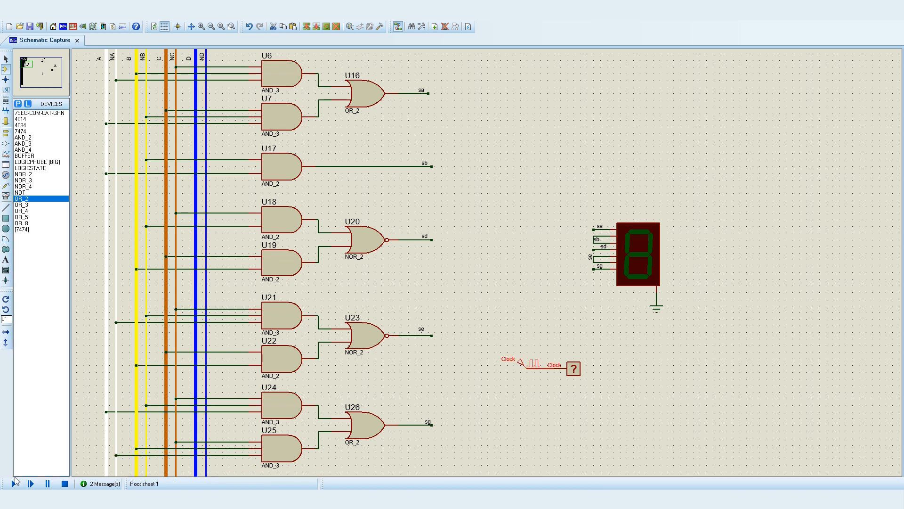
- Run the simulation to check the seven-segment display's output, and stop it
click(13, 483)
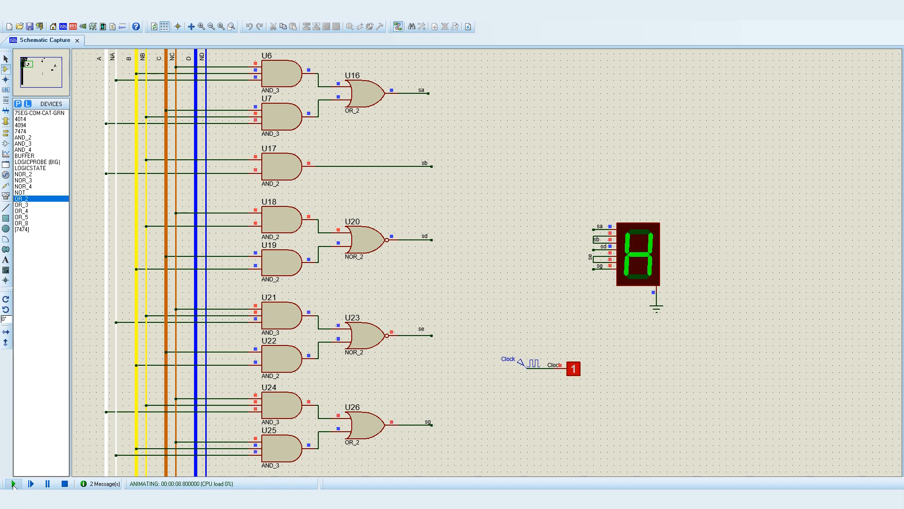
click(65, 483)
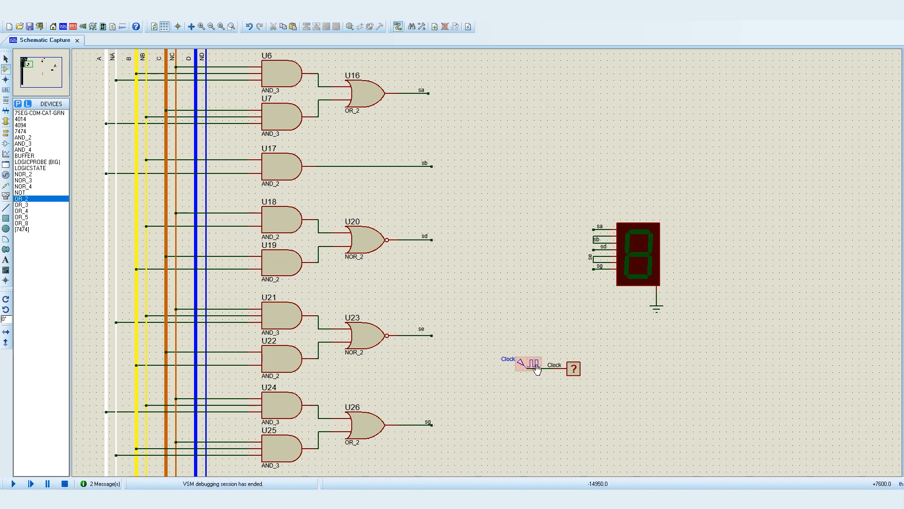
- Set the Clock generator's frequency to 3 Hz and run the simulation again
double_click(532, 364)
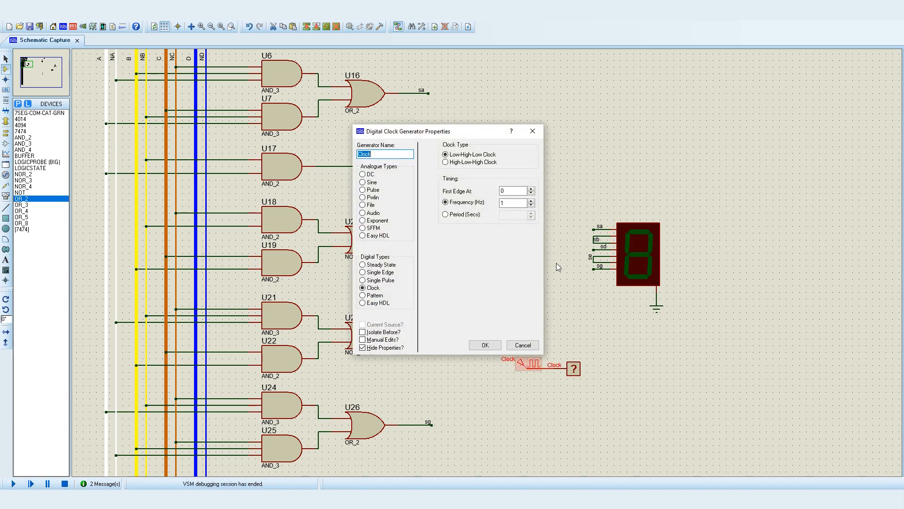
double_click(504, 202)
text(3)
click(485, 344)
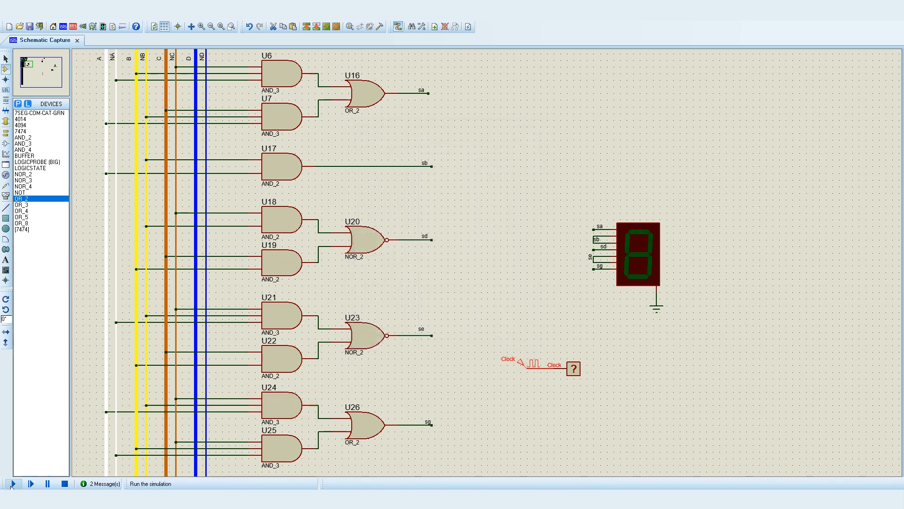
click(13, 484)
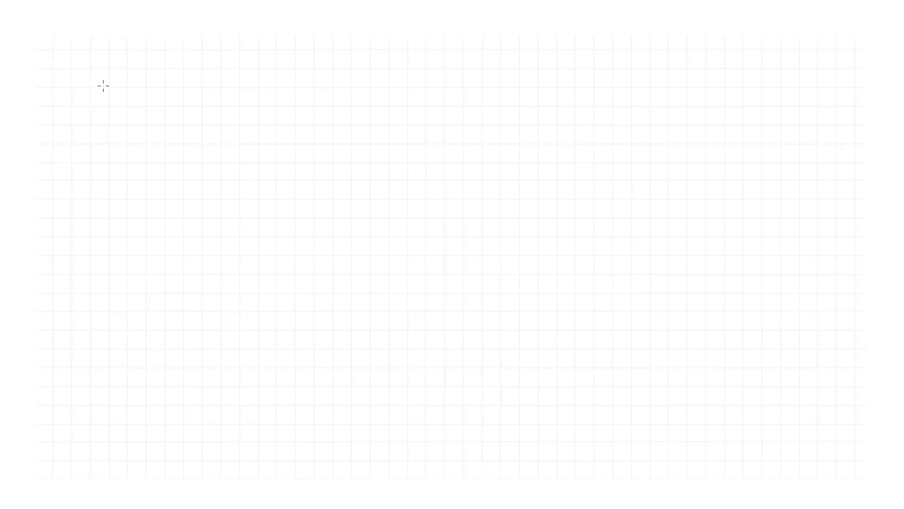
- Handwrite the segment letters a to f in a vertical column on the blank whiteboard grid
mouse_move(101, 78)
mouse_down()
mouse_move(98, 274)
mouse_move(104, 257)
mouse_up()
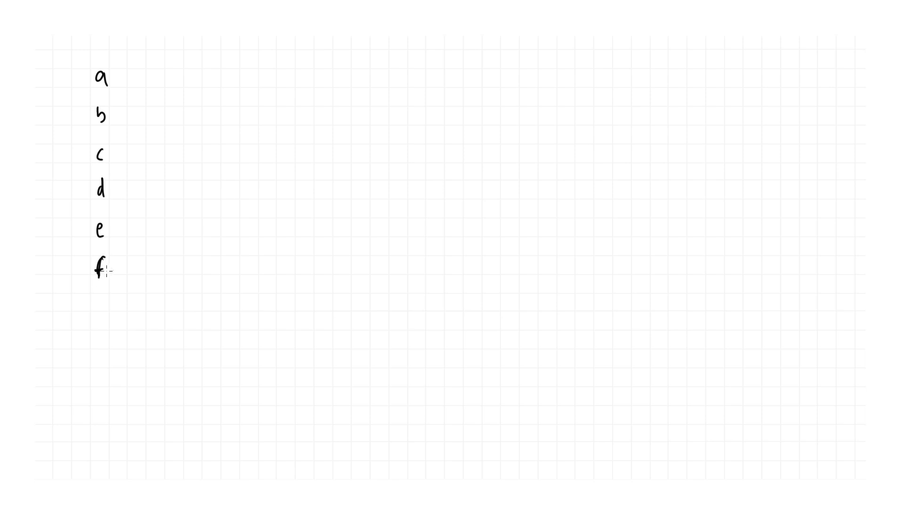
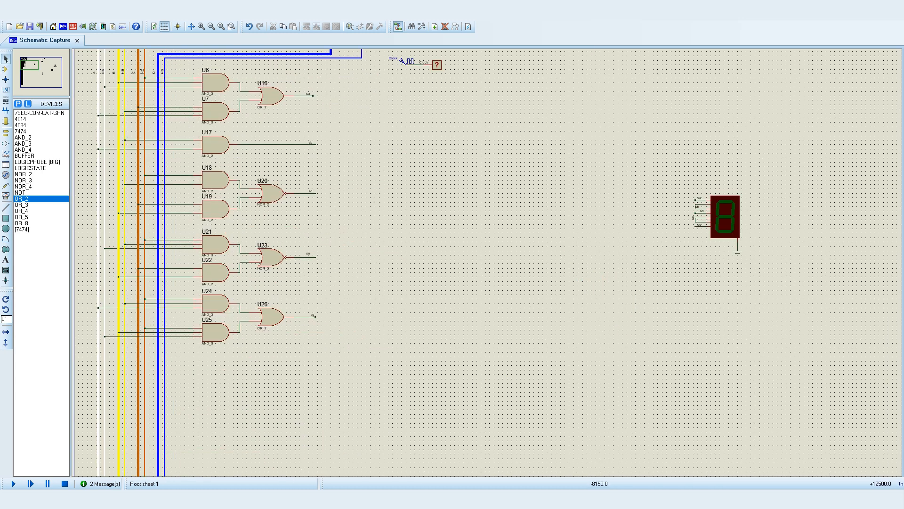
- Place four more 7SEG-COM-CAT-GRN displays in a row to the left of the existing seven-segment display
click(39, 113)
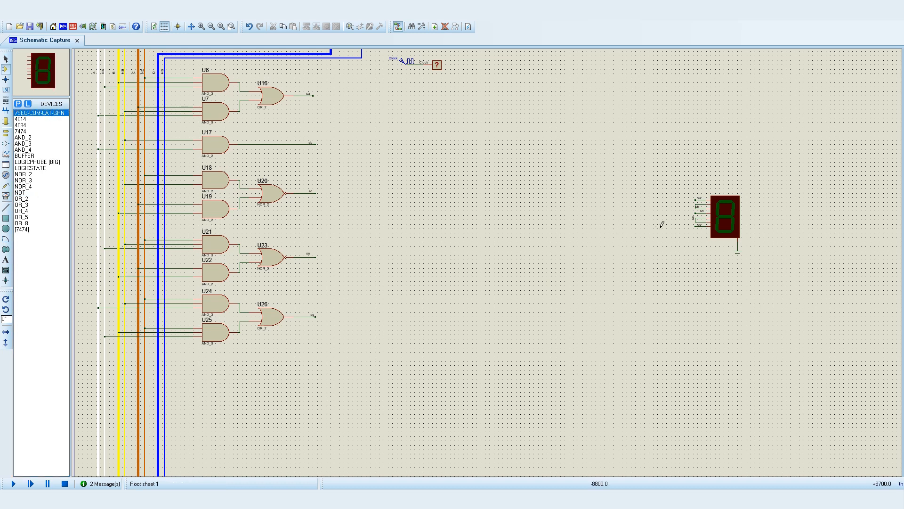
scroll(674, 226, up, 1)
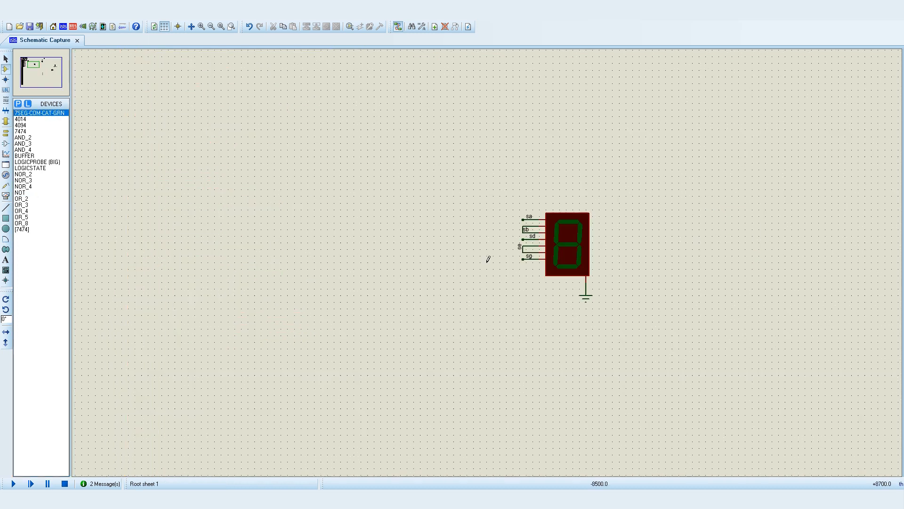
click(450, 242)
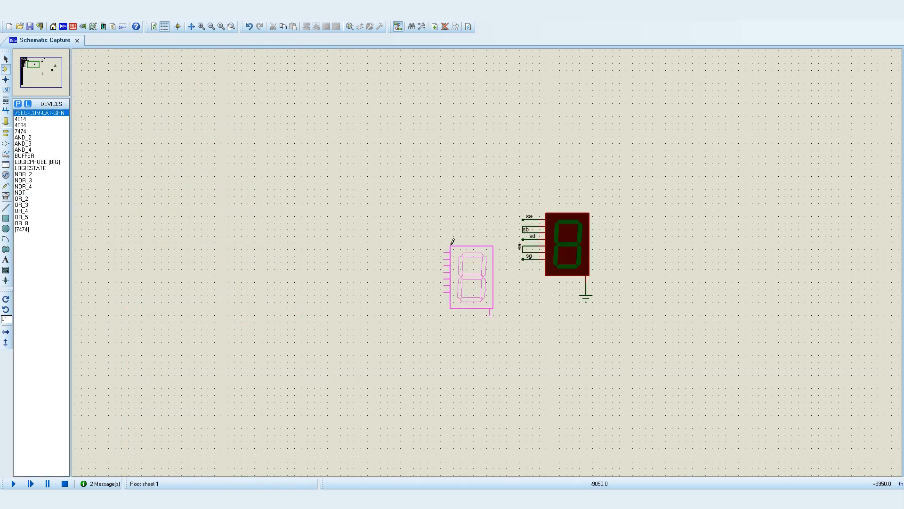
click(438, 209)
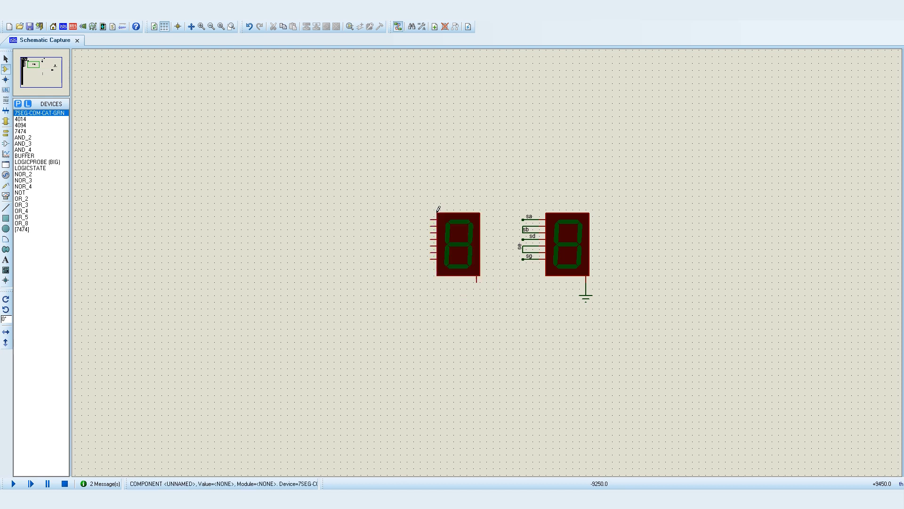
click(337, 213)
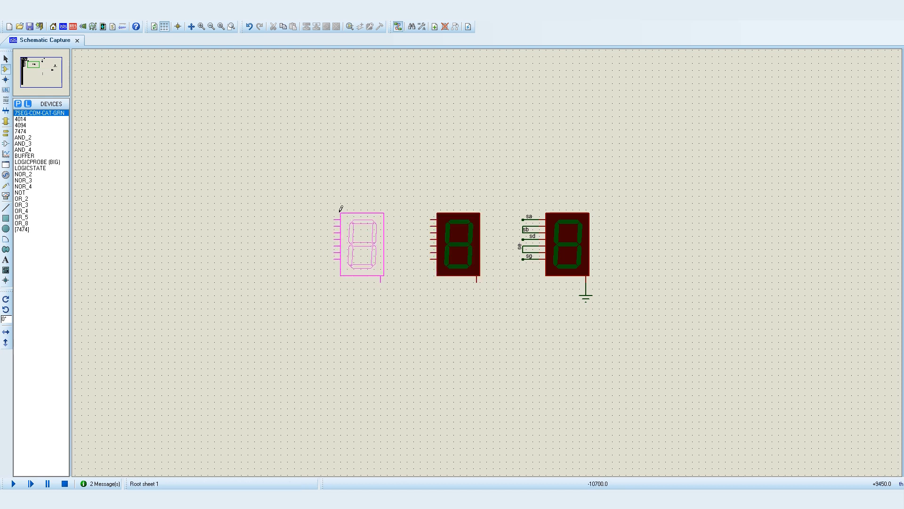
click(341, 209)
click(249, 209)
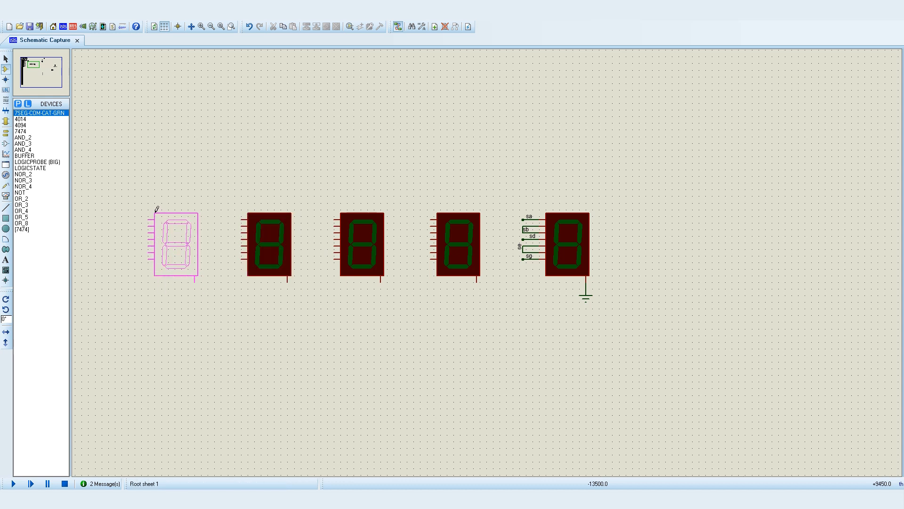
click(156, 210)
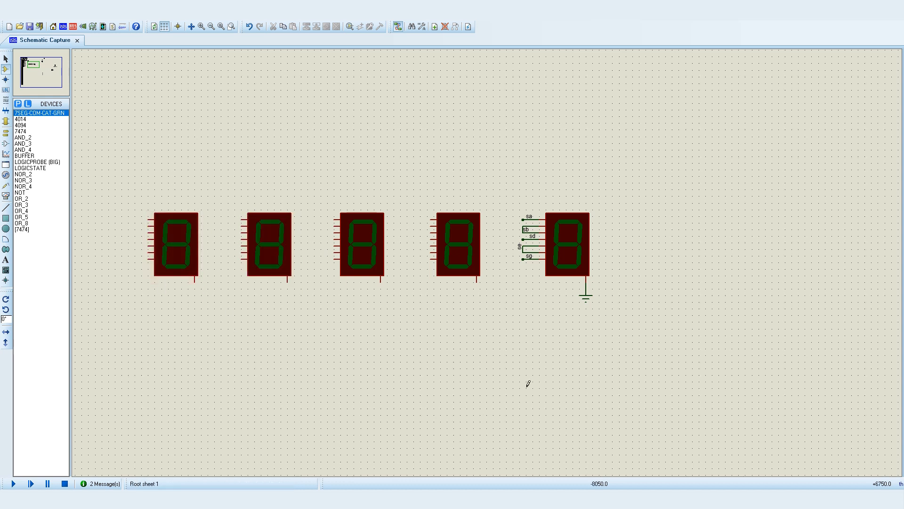
- Move the ground symbol lower and wire the common pins of the four new displays together to the ground line
drag(586, 298, 586, 321)
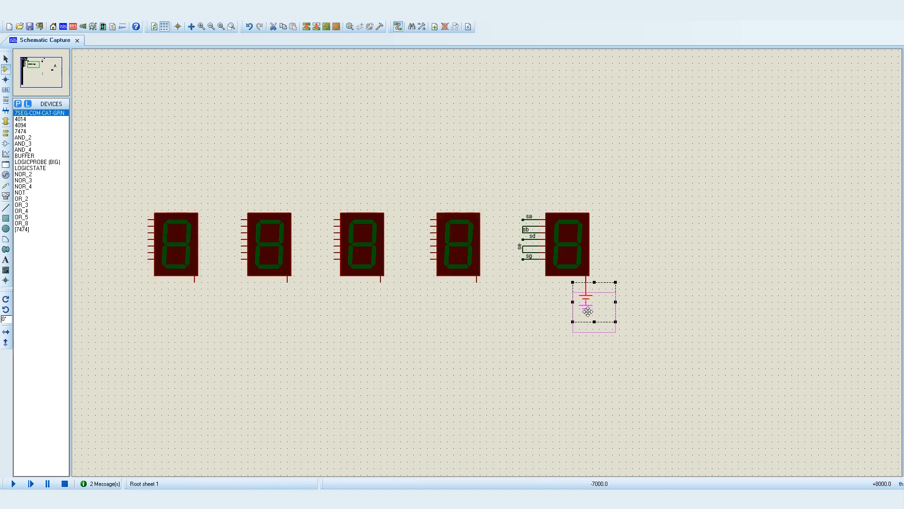
click(477, 279)
click(586, 288)
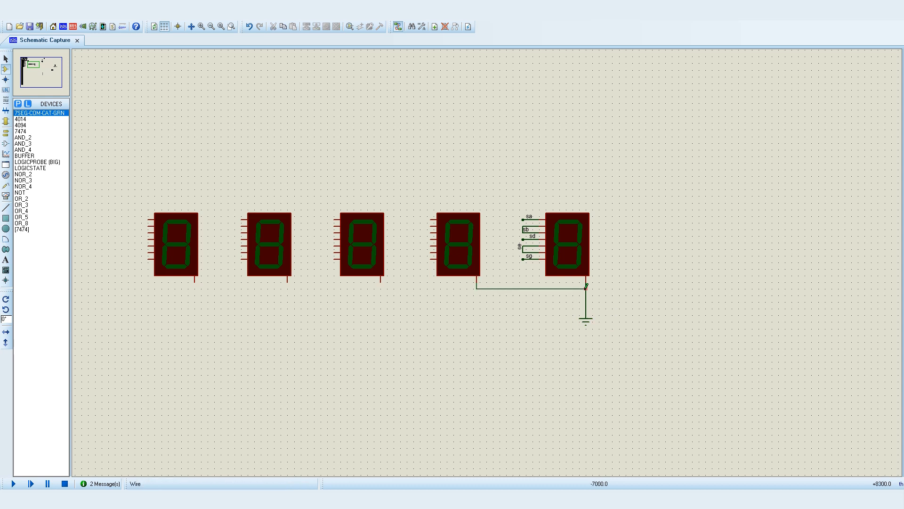
click(381, 280)
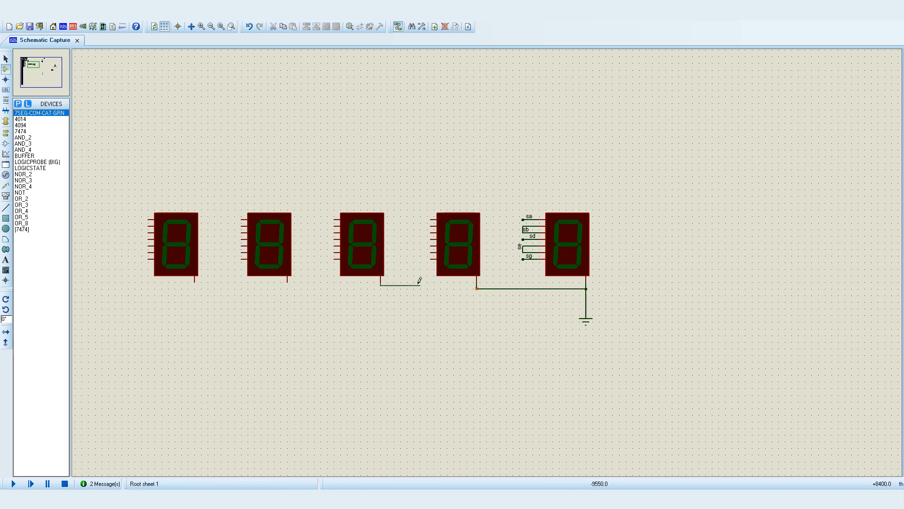
click(477, 289)
click(288, 280)
click(381, 288)
click(194, 280)
click(287, 288)
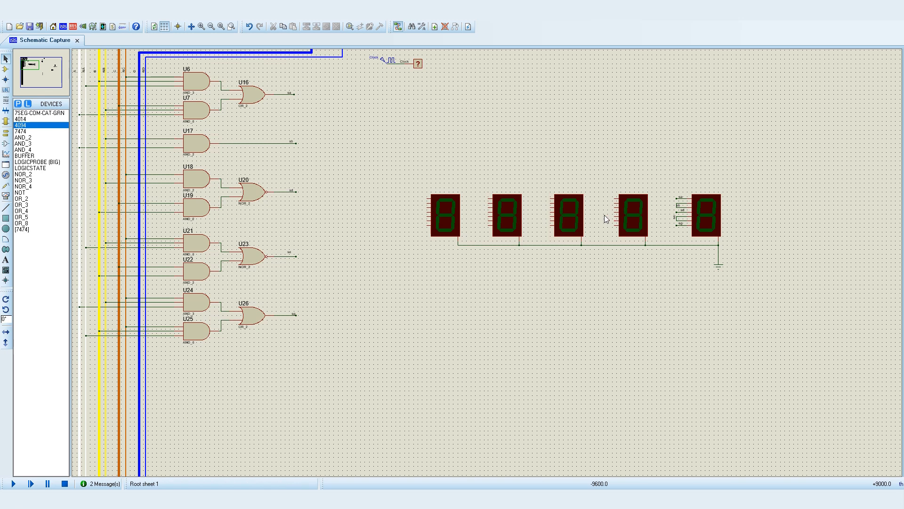
- Join pins B and C, and pins E and F, on the second and third displays from the right
scroll(606, 218, up, 1)
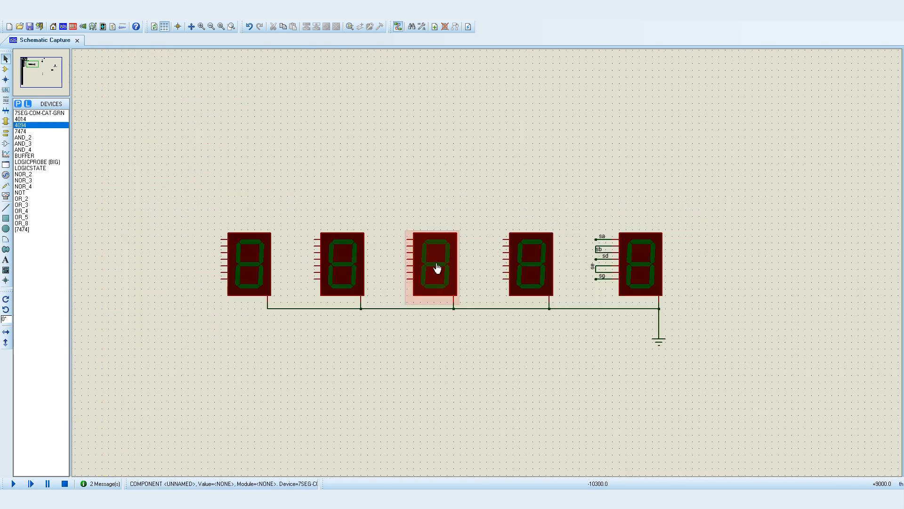
scroll(437, 267, up, 1)
click(591, 232)
click(591, 243)
click(590, 263)
click(591, 272)
click(447, 232)
click(448, 243)
click(447, 262)
click(447, 272)
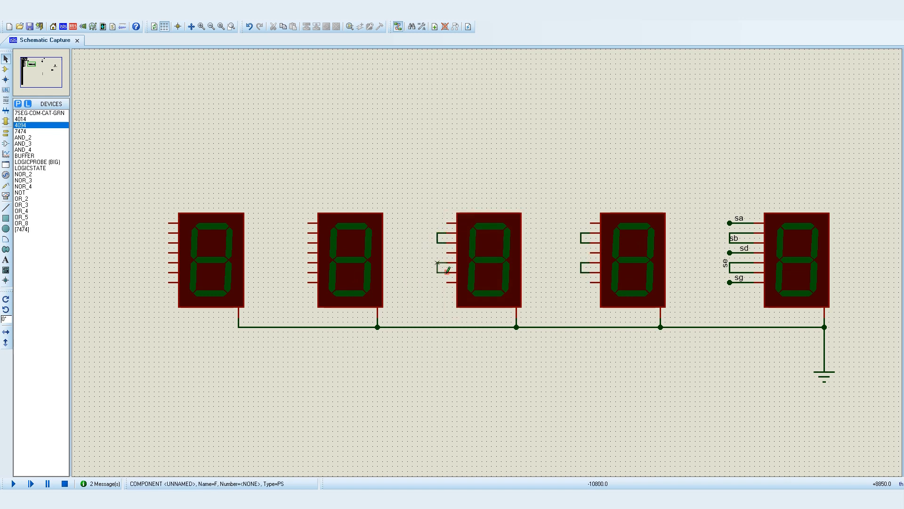
- Join pins B and C, and pins E and F, on the two leftmost displays
click(309, 233)
click(308, 243)
click(308, 263)
click(309, 272)
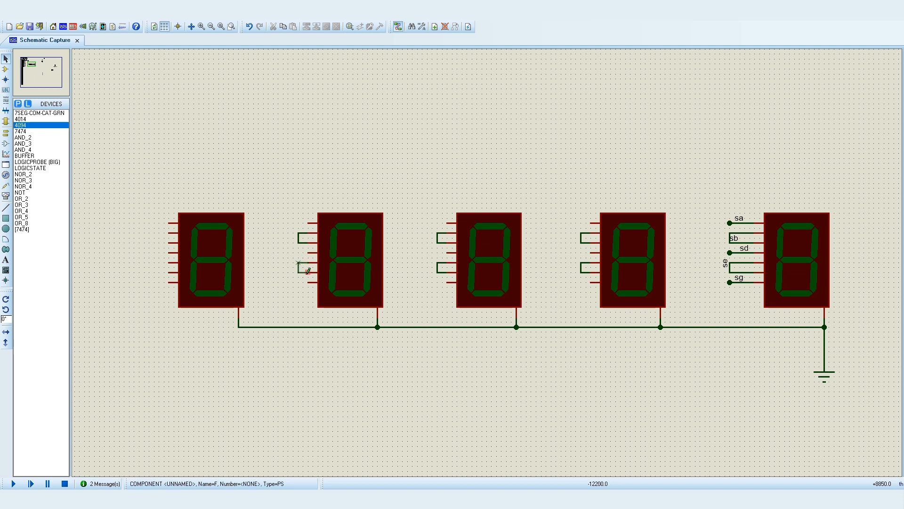
click(169, 232)
click(170, 243)
click(169, 263)
click(169, 272)
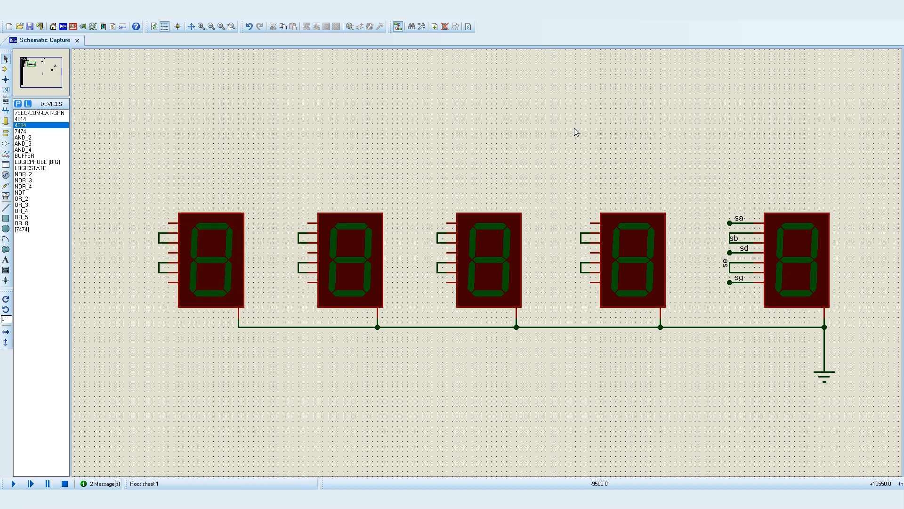
- Draw short open-ended wires from pins A, D and G of the second and third displays from the right
click(591, 222)
double_click(556, 223)
click(590, 253)
double_click(556, 253)
click(591, 282)
double_click(556, 282)
click(447, 223)
double_click(412, 222)
click(448, 253)
double_click(412, 253)
click(447, 282)
double_click(412, 282)
- Draw short open-ended wires from pins A, D and G of the two leftmost displays
click(310, 222)
double_click(278, 223)
click(309, 253)
double_click(278, 253)
click(310, 282)
double_click(278, 282)
click(169, 223)
double_click(139, 223)
click(168, 253)
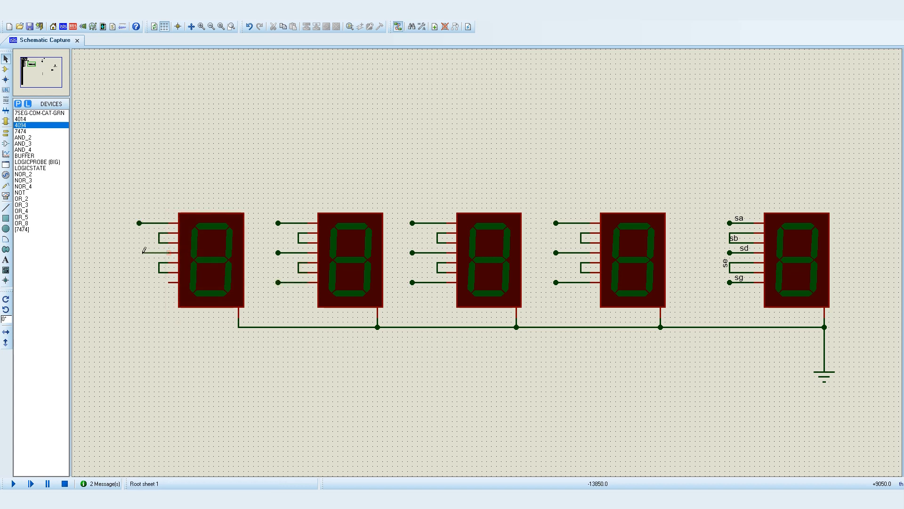
double_click(139, 252)
click(169, 282)
double_click(139, 282)
- Label the A, B-C and D wires of the second display from the right sa1, sb1 (vertical) and sd1
click(6, 90)
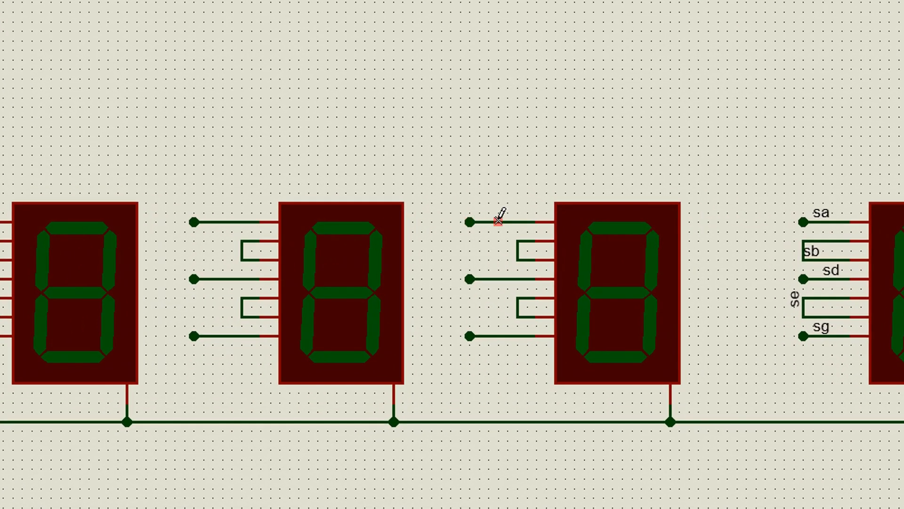
click(499, 221)
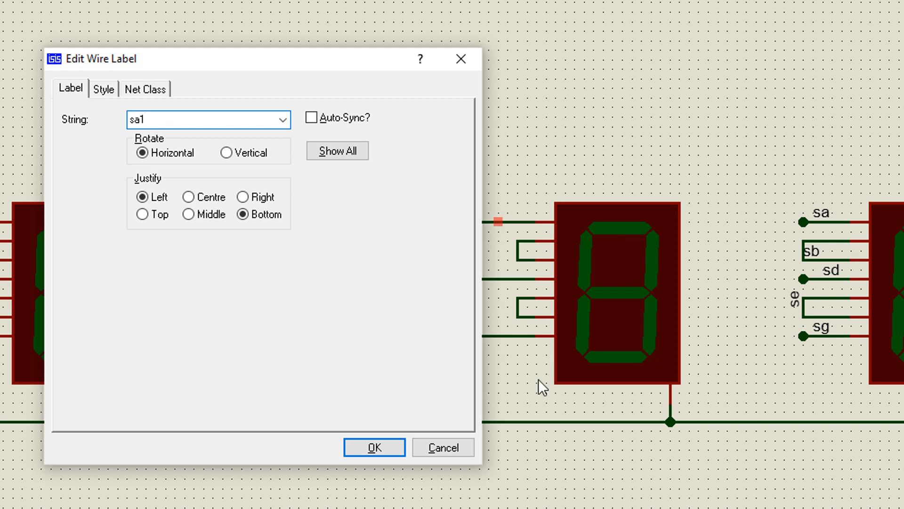
click(377, 445)
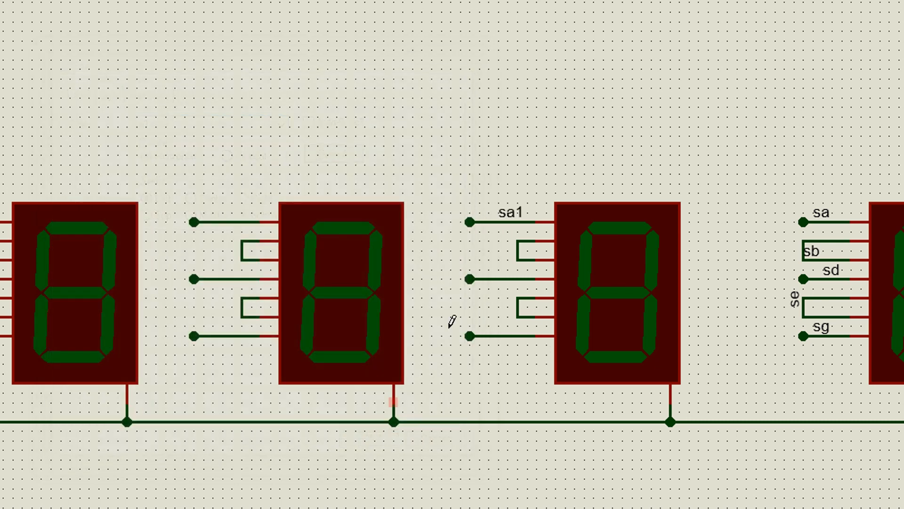
click(514, 251)
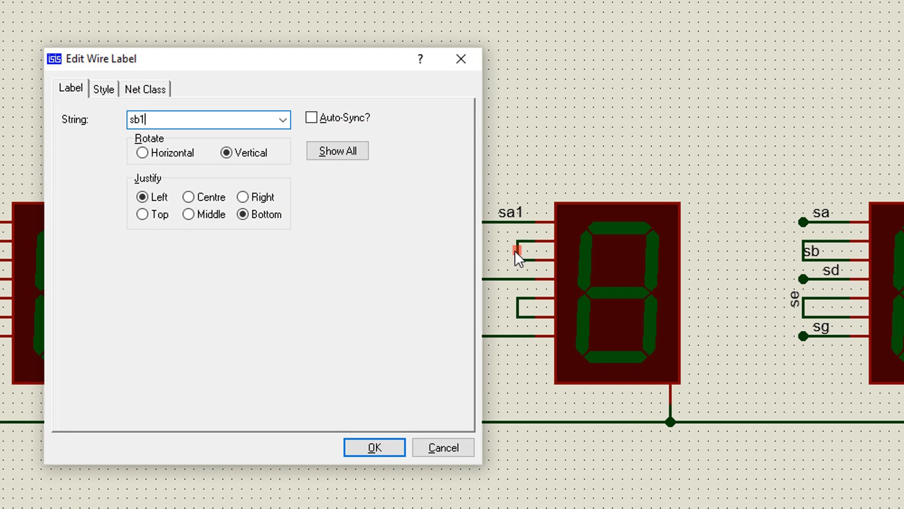
click(380, 443)
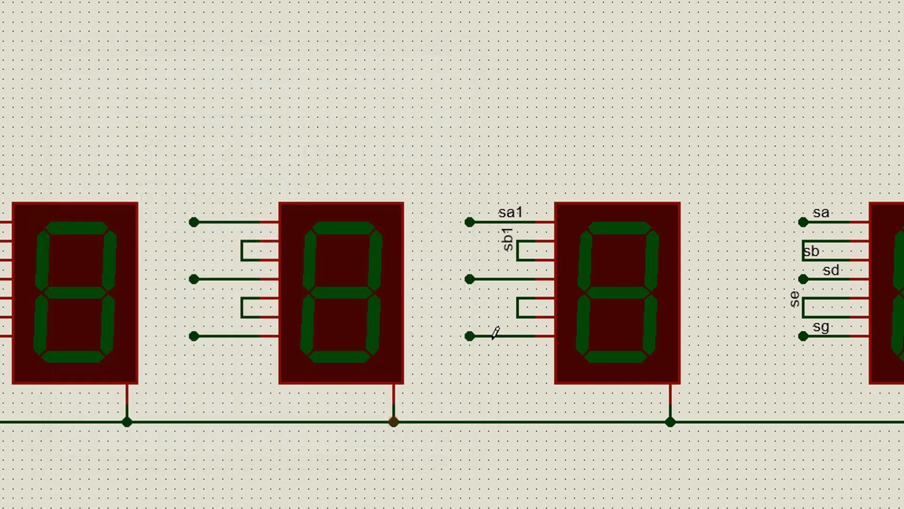
click(497, 278)
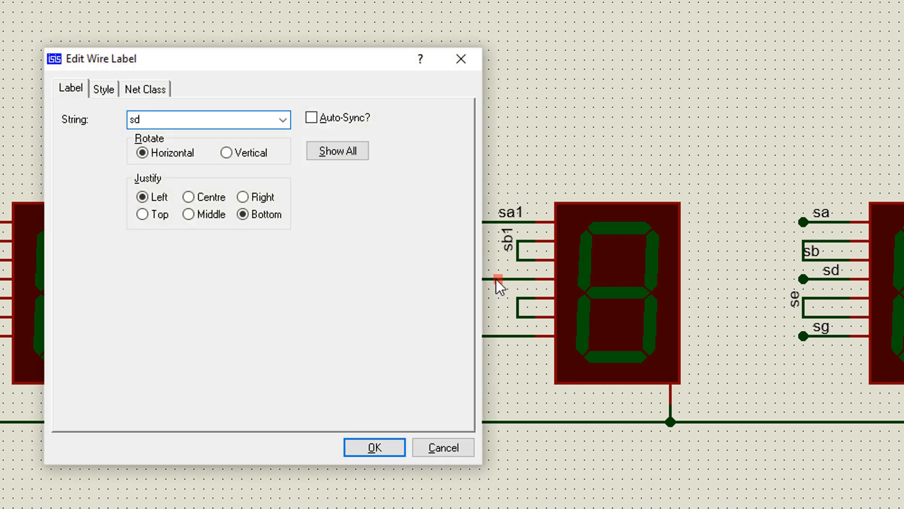
click(391, 442)
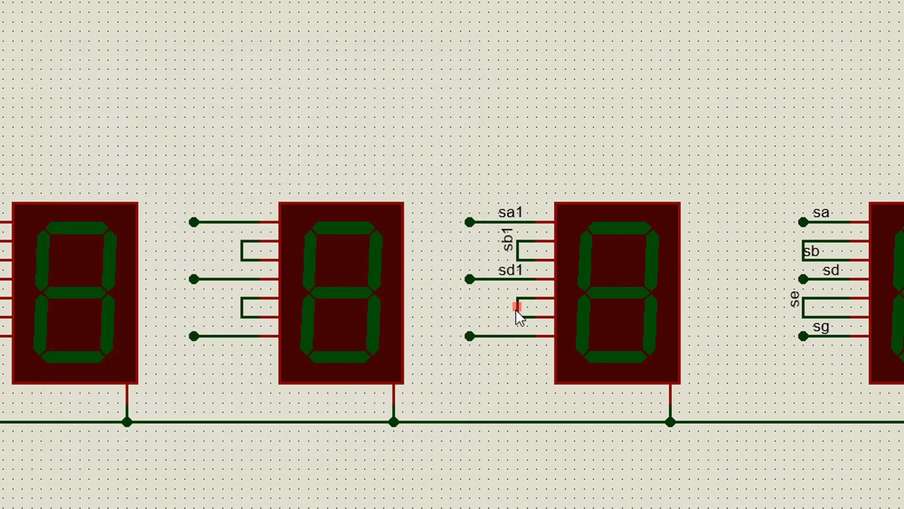
- Label the E-F and G wires of the second display from the right se1 and sg1
click(517, 307)
text(se1)
click(369, 446)
click(496, 335)
text(sg1)
key(Return)
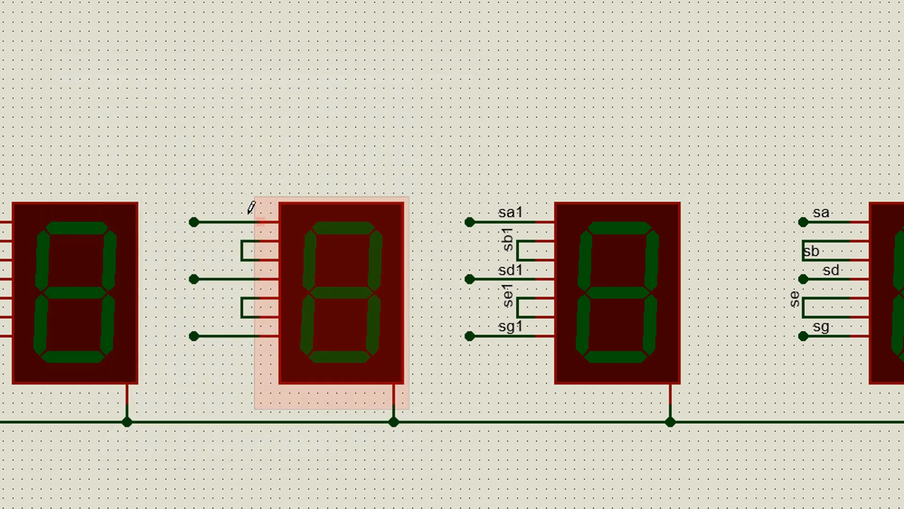
- Label the A, B-C and D wires of the middle display sa2, sb2 and sd2
click(225, 222)
text(sa2)
click(360, 446)
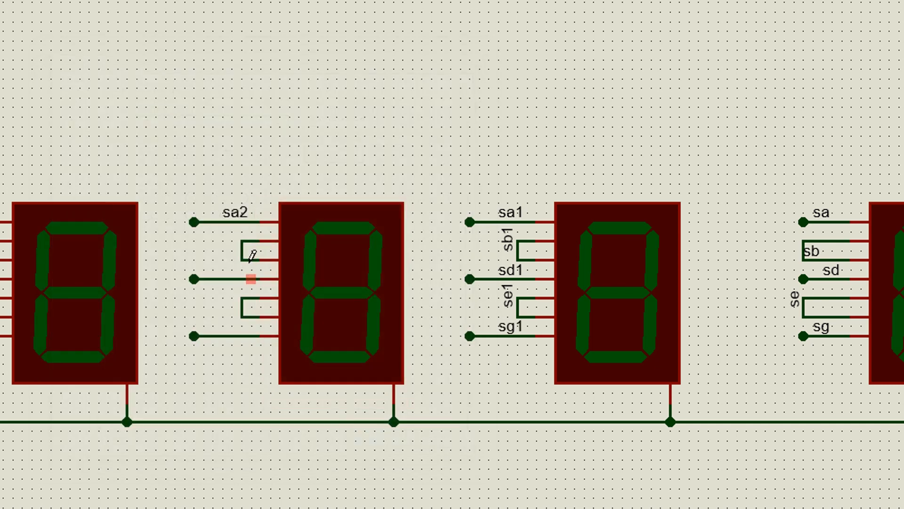
click(242, 249)
text(sb2)
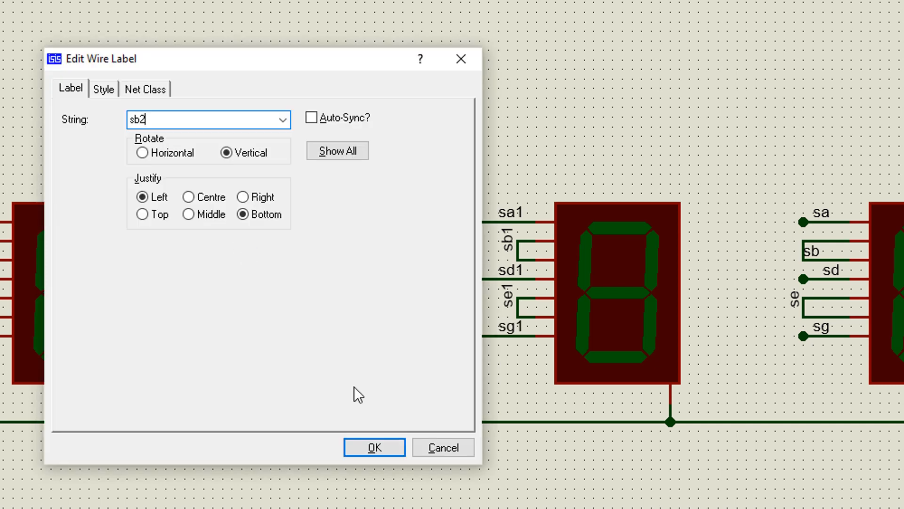
click(374, 448)
click(220, 278)
text(sd2)
click(374, 446)
- Label the E-F and G wires of the middle display se2 and sg2
click(244, 312)
text(se2)
click(374, 448)
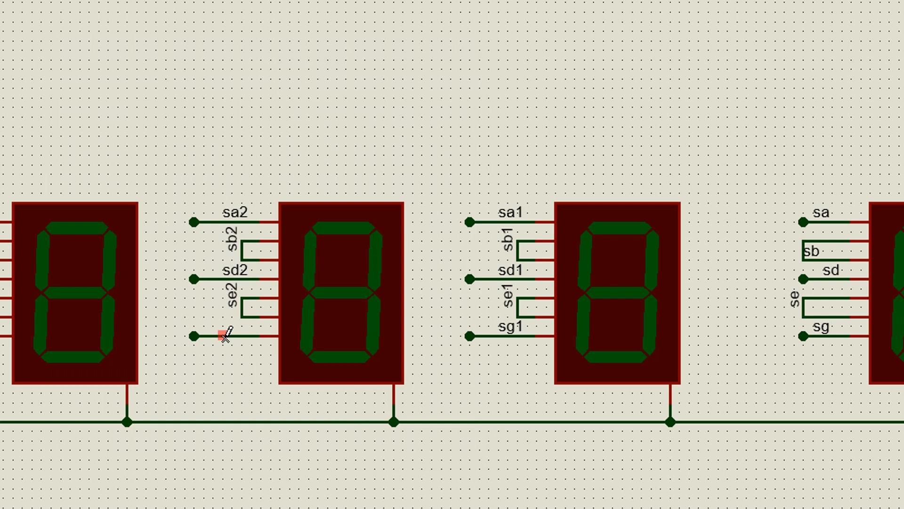
click(224, 336)
text(s)
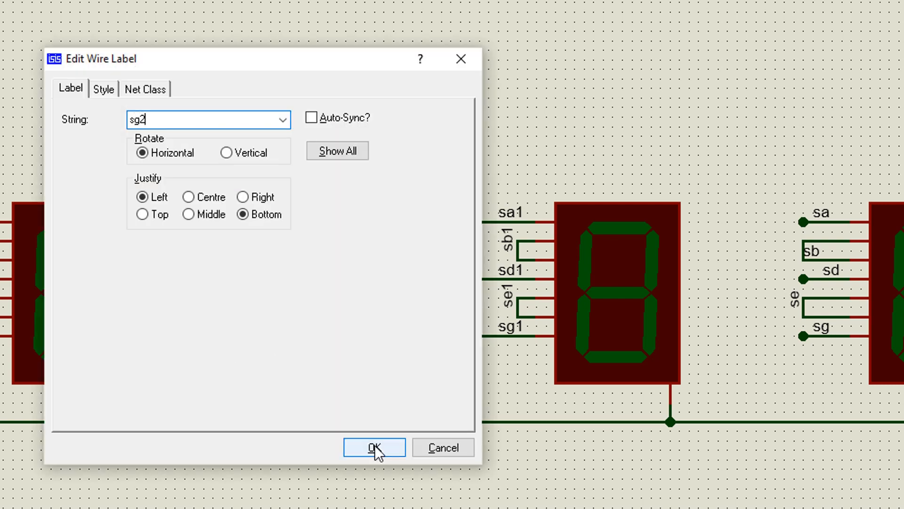
text(g2)
click(376, 447)
- Label the A, B-C and D wires of the second display from the left sa3, sb3 and sd3
click(377, 224)
text(sa3)
click(760, 443)
click(387, 252)
text(sb3)
click(790, 444)
click(367, 278)
text(sd3)
key(Return)
- Label the E-F and G wires of the second display from the left se3 and sg3
click(388, 310)
text(se3)
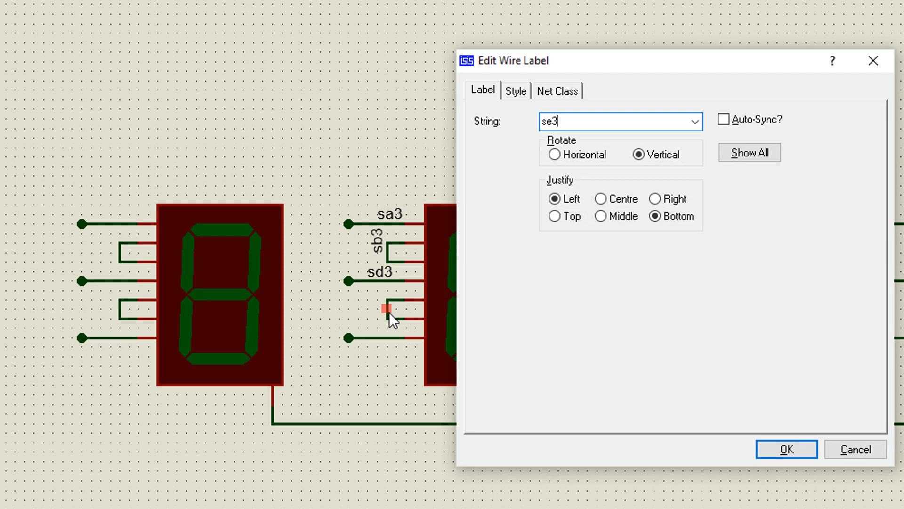
key(Return)
click(377, 336)
text(sg3)
key(Return)
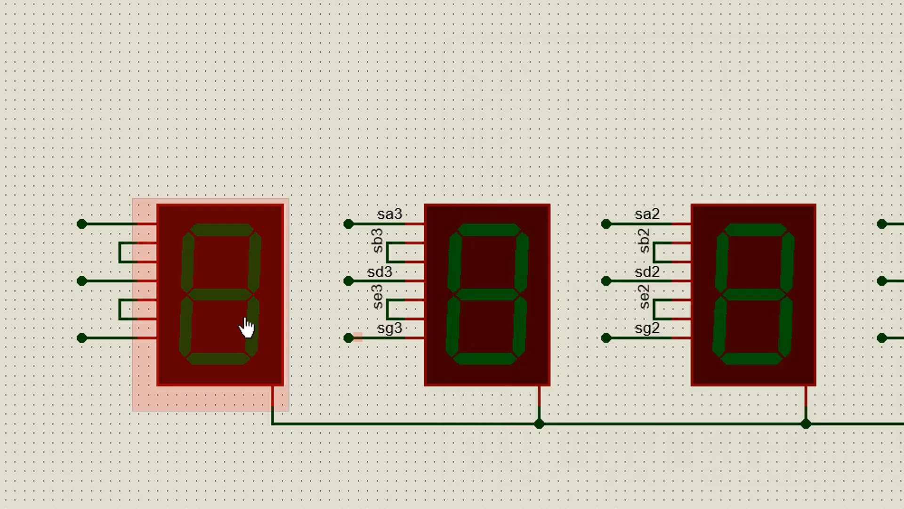
- Label the A, B-C and D wires of the leftmost display sa4, sb4 and sd4
click(101, 224)
text(sa4)
key(Return)
click(119, 253)
text(sb4)
key(Return)
click(102, 280)
text(sd4)
key(Return)
- Label the E-F and G wires of the leftmost display se4 and sg4
click(118, 309)
text(se4)
key(Return)
click(102, 340)
text(sg4)
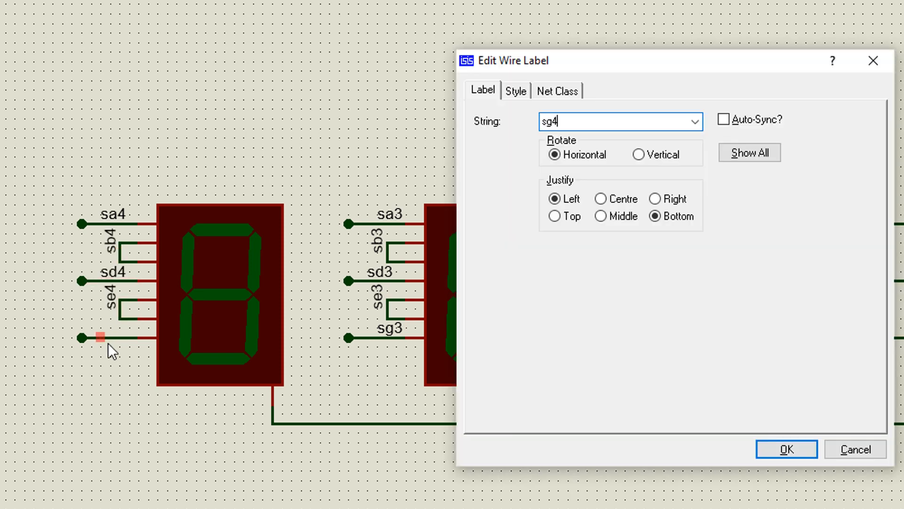
key(Return)
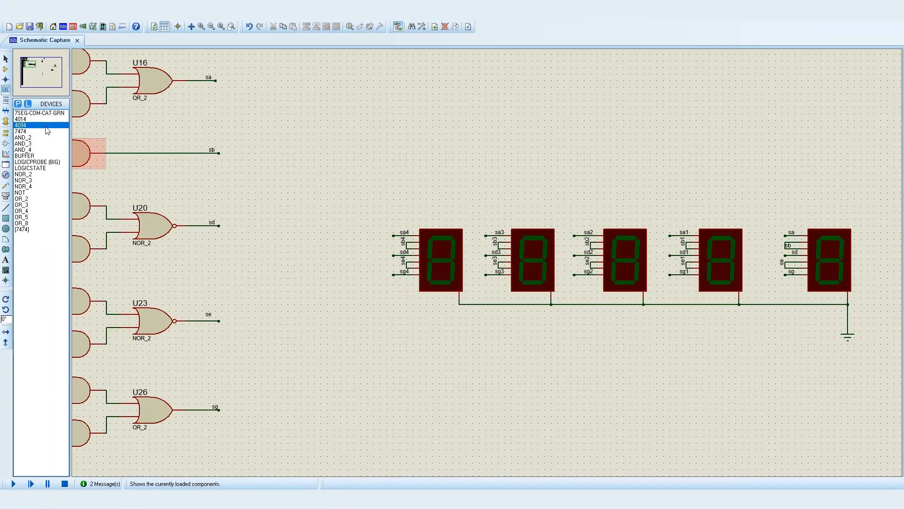
- Place five 4094 shift registers in a row above the seven-segment displays
click(46, 125)
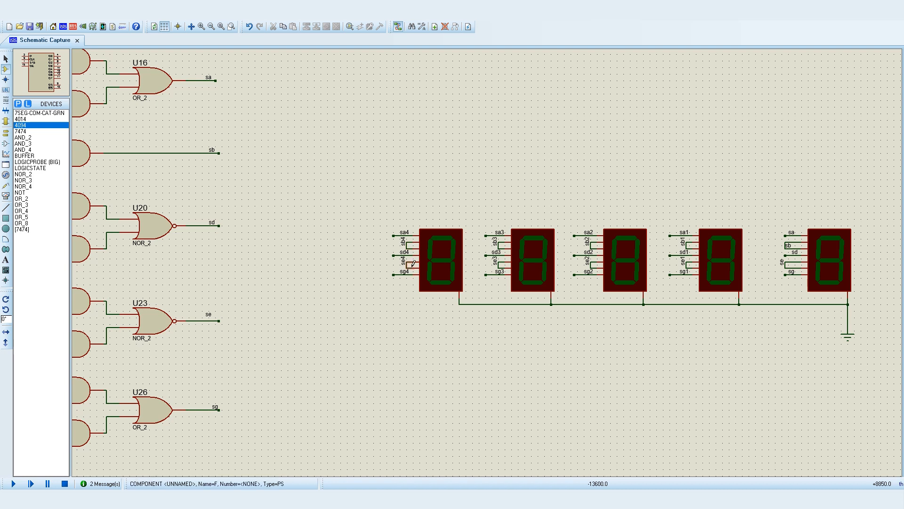
click(398, 92)
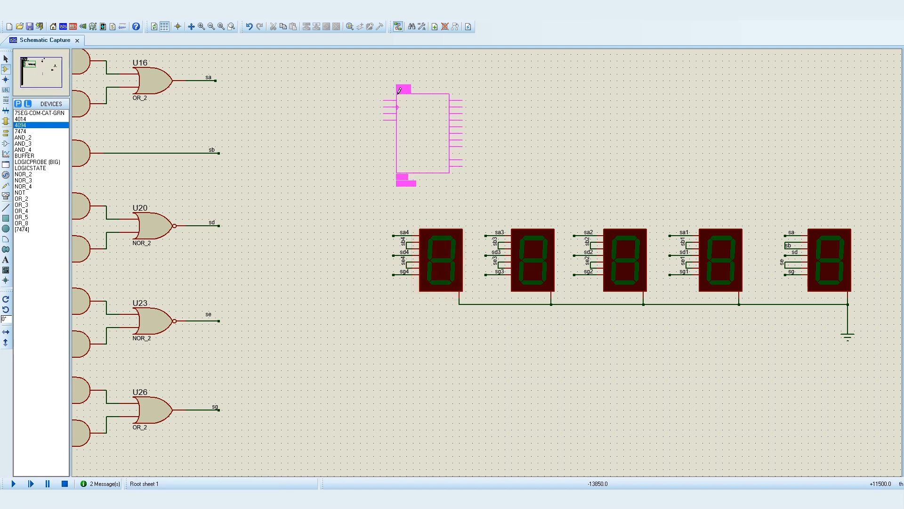
click(355, 76)
click(477, 77)
click(481, 76)
click(596, 77)
click(598, 77)
click(711, 91)
click(708, 77)
click(812, 85)
click(816, 76)
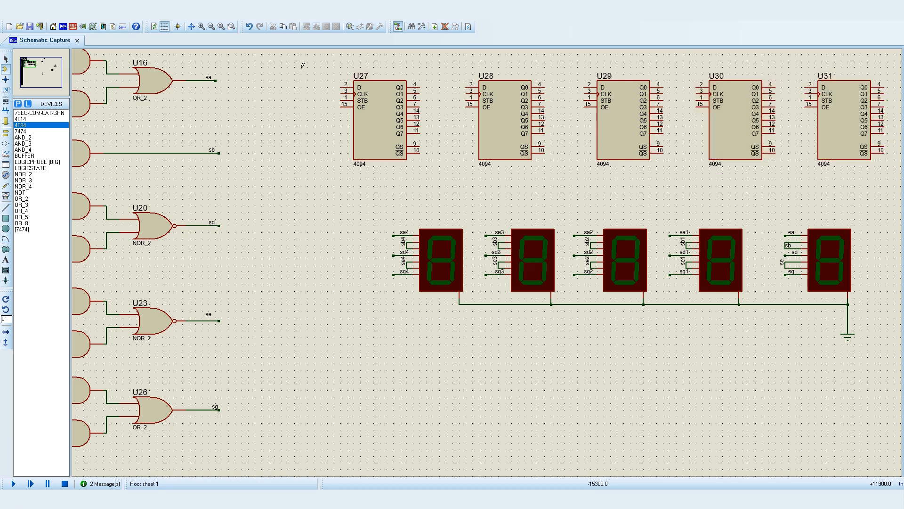
- Wire the sa output to the D input of U27 and the sb output to the D input of U28
scroll(302, 65, down, 1)
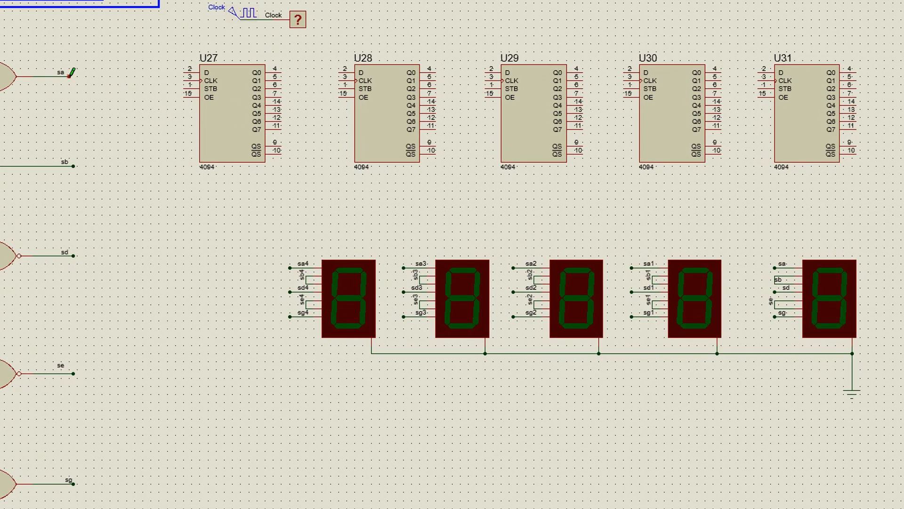
click(69, 76)
click(184, 72)
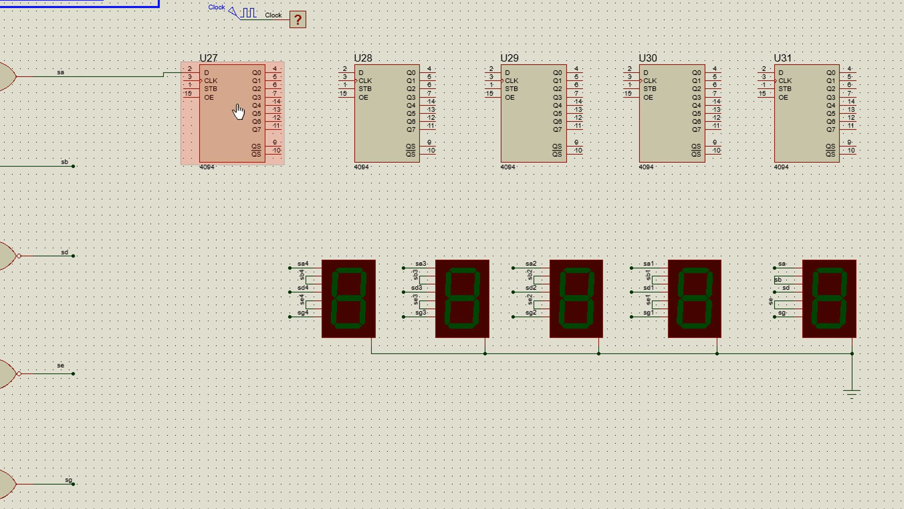
click(338, 70)
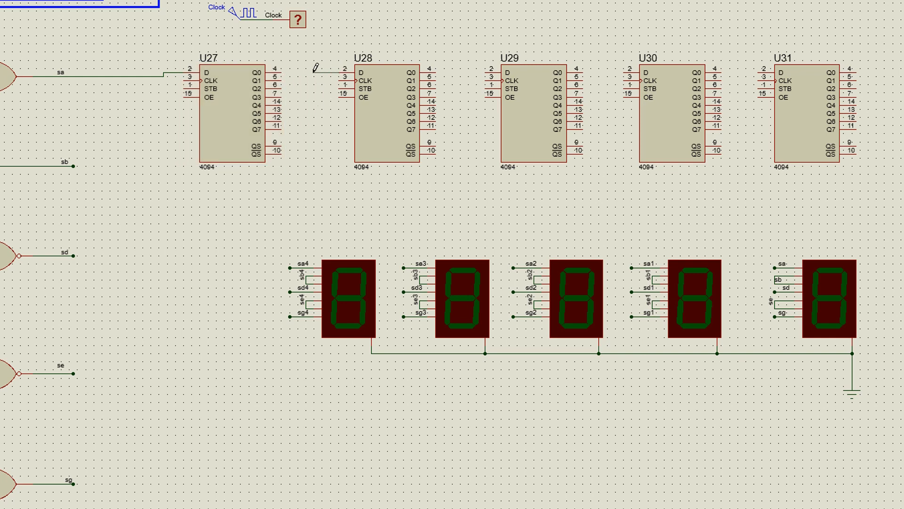
click(314, 51)
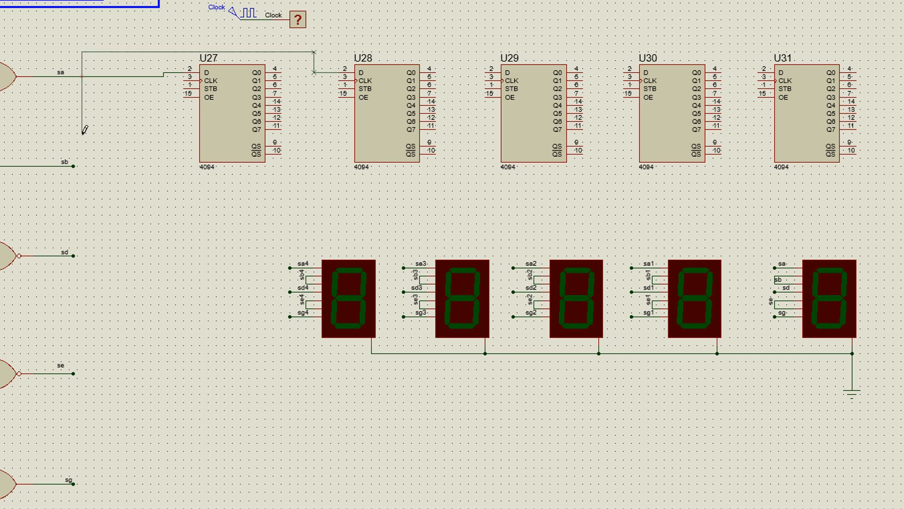
click(74, 166)
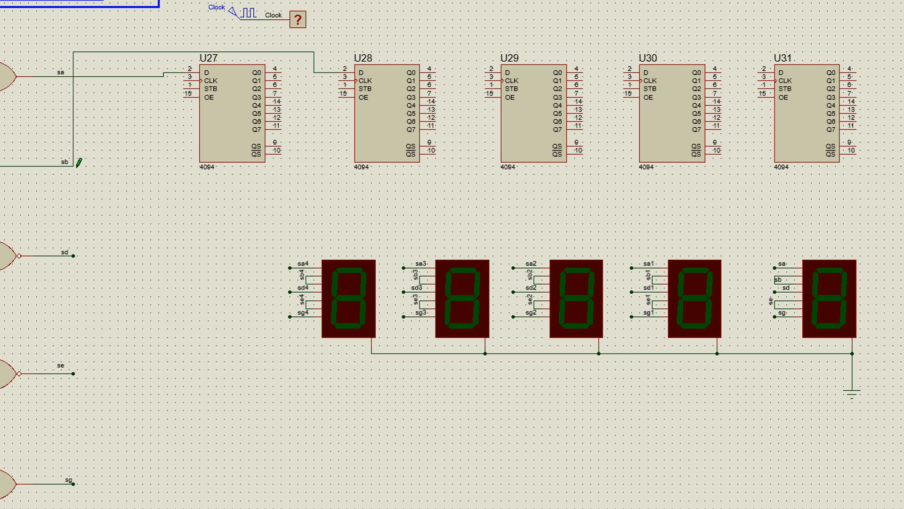
- Draw a short wire from the D input of U29 and label it sd
click(485, 71)
right_click(469, 71)
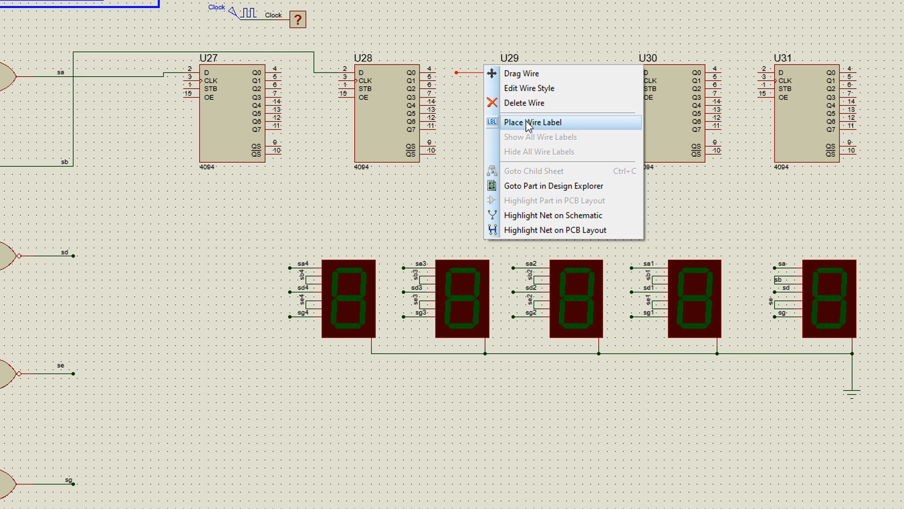
click(529, 124)
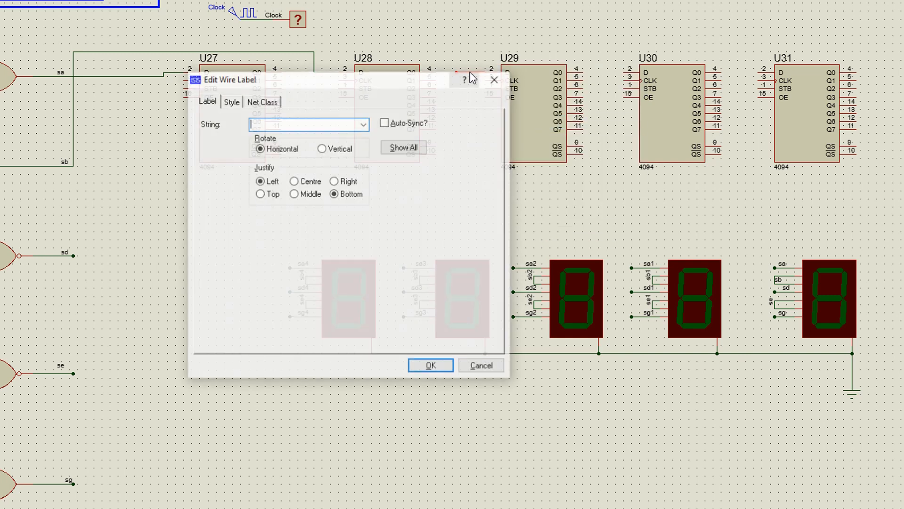
text(sd)
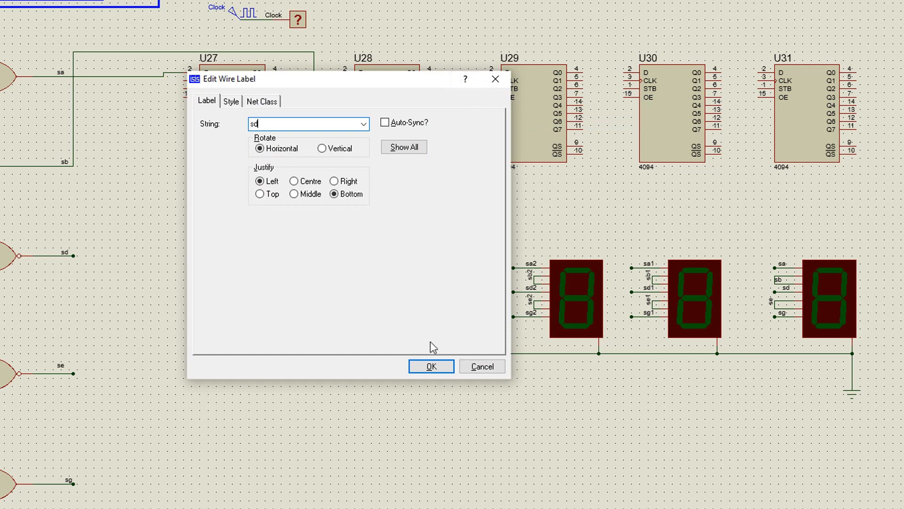
click(430, 366)
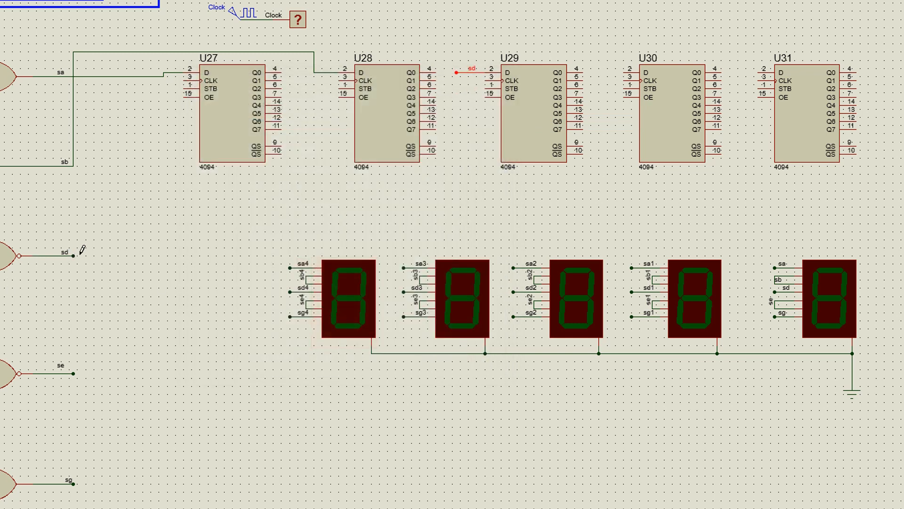
- Label the D input wires of U30 and U31 se and sg
right_click(610, 72)
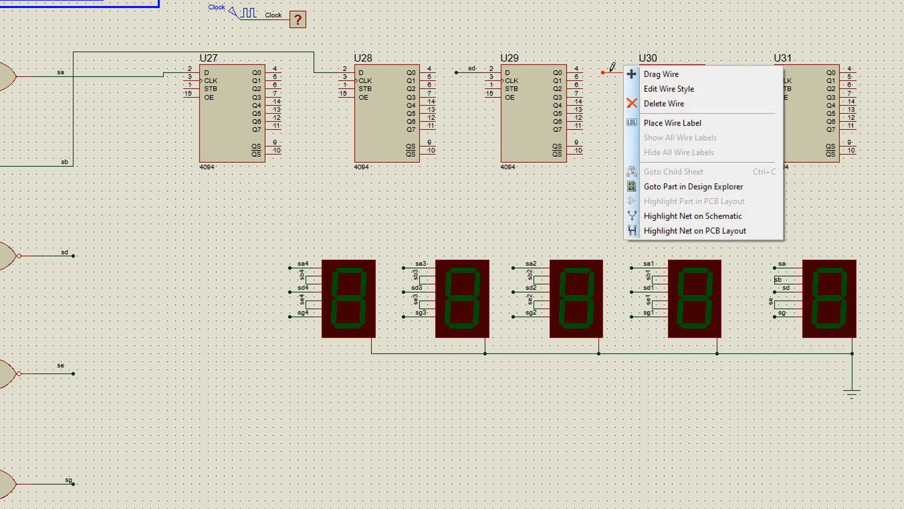
click(660, 120)
text(se)
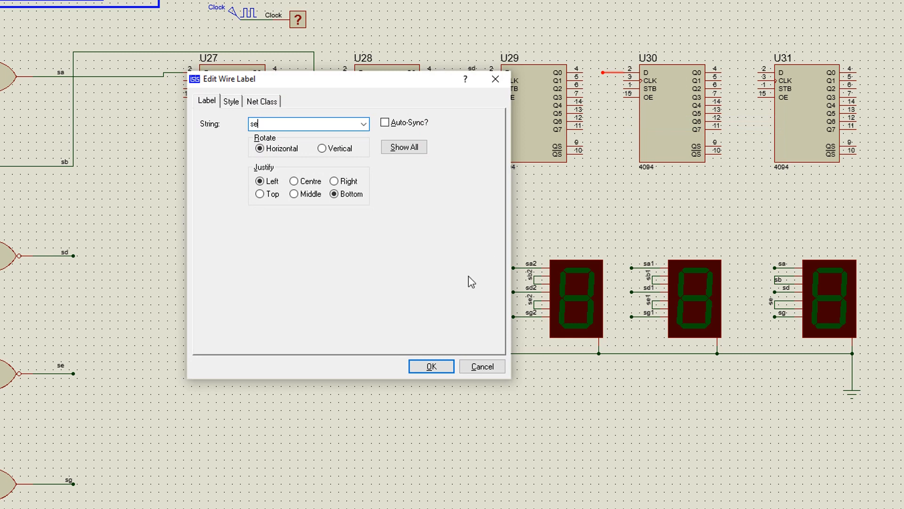
click(445, 367)
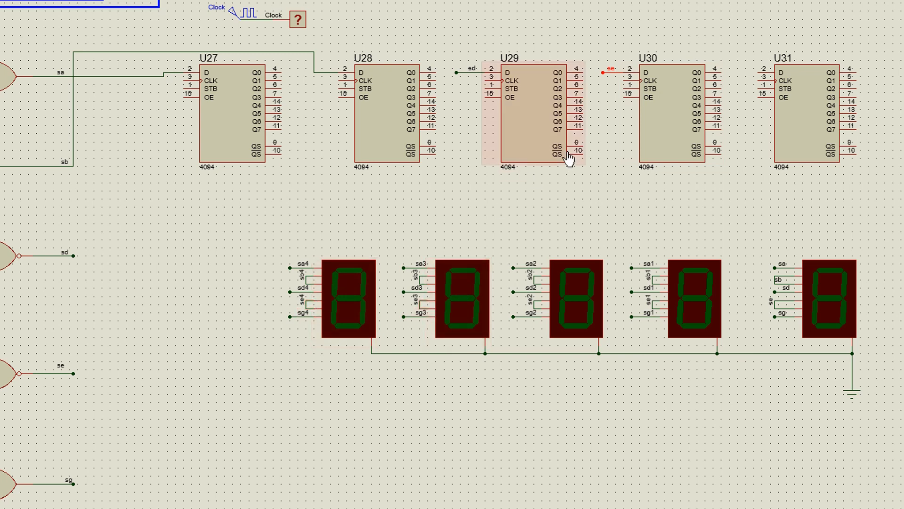
right_click(743, 71)
key(Escape)
right_click(743, 72)
click(829, 124)
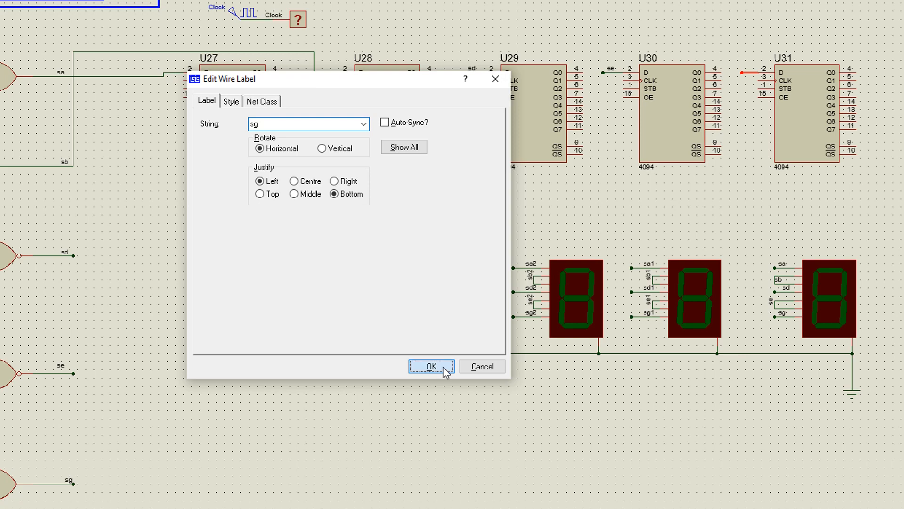
click(444, 369)
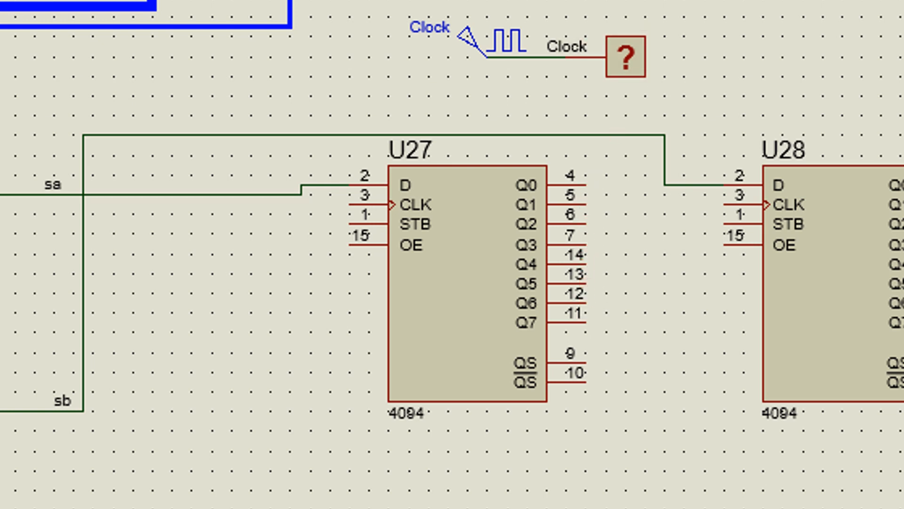
- Draw short open-ended wires from the Q0, Q1, Q2 and Q3 outputs of U27
click(586, 185)
double_click(635, 184)
click(586, 203)
double_click(635, 204)
click(586, 223)
double_click(635, 223)
click(586, 244)
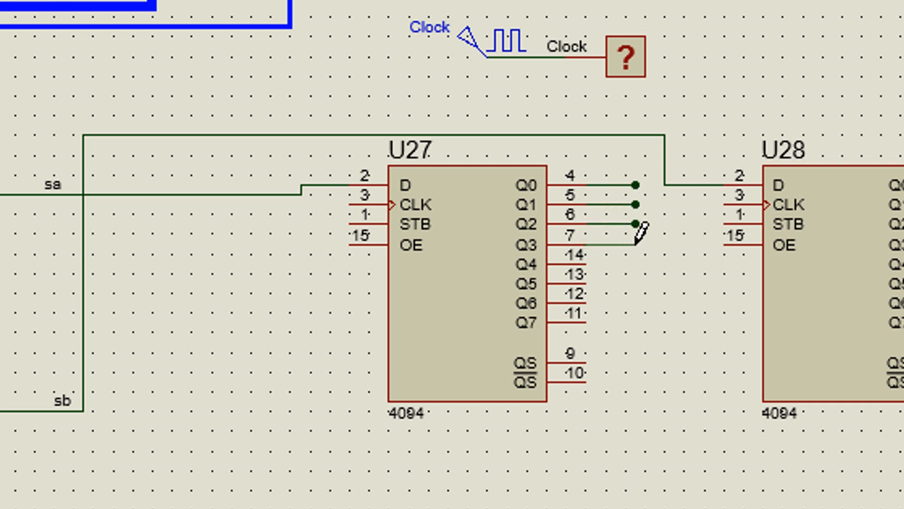
double_click(635, 244)
- Label the Q0 and Q1 output wires of U27 sa1 and sa2
click(614, 185)
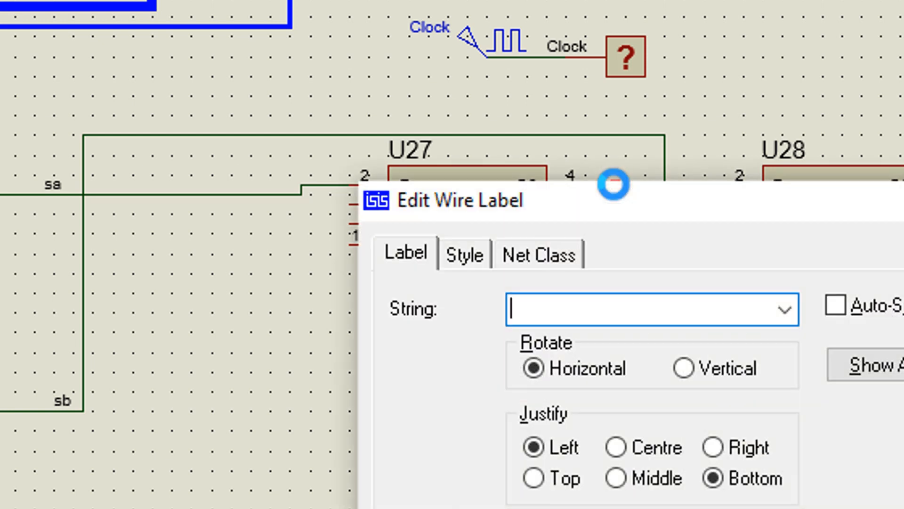
text(sa1)
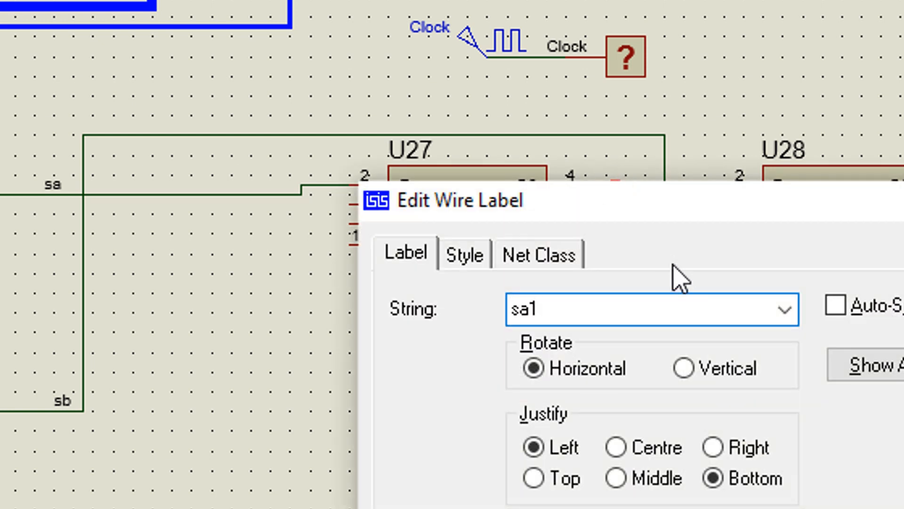
key(Return)
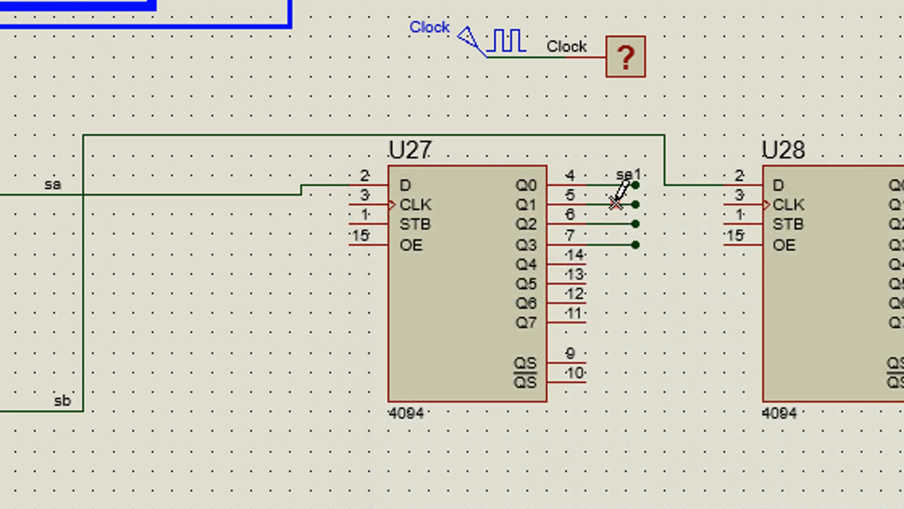
click(617, 204)
text(sa2)
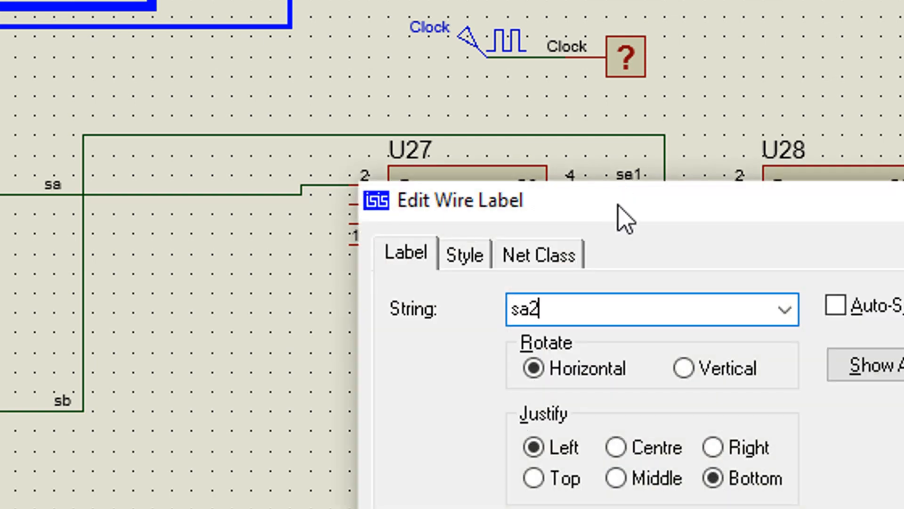
key(Return)
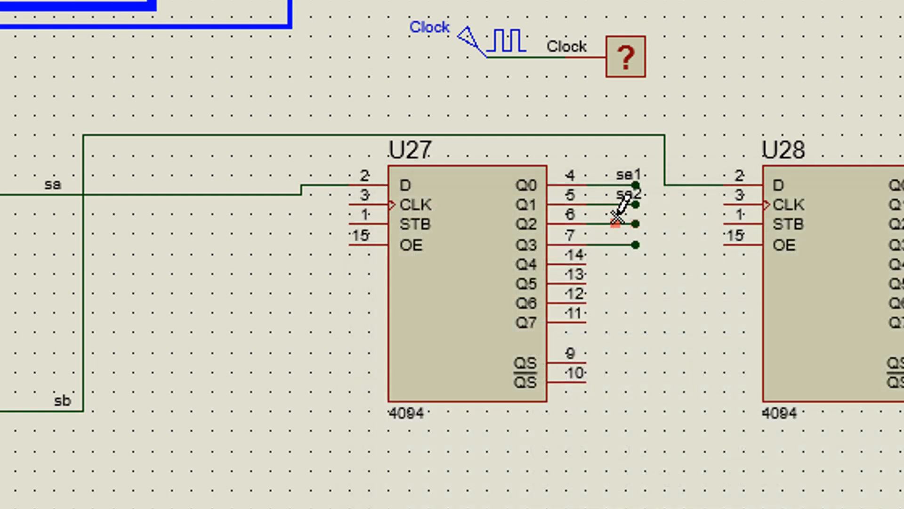
- Label the Q2 and Q3 output wires of U27 sa3 and sa4
click(617, 221)
text(sa3)
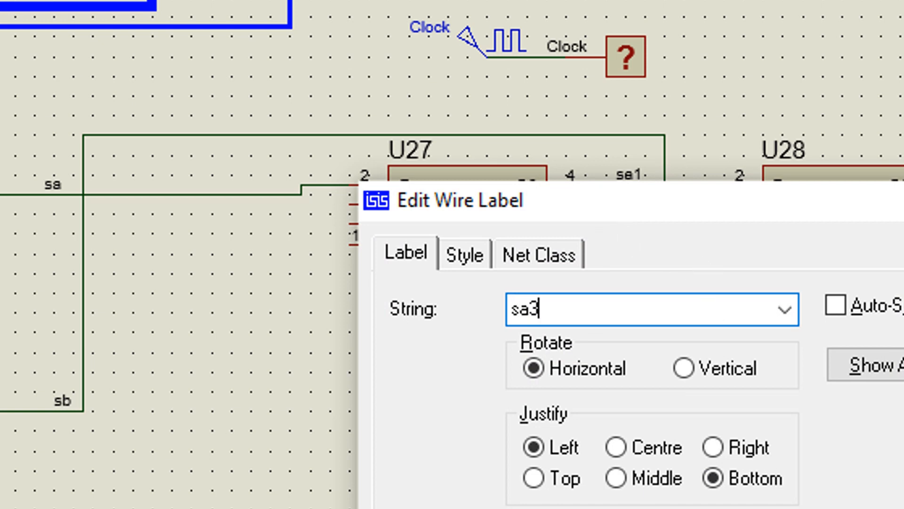
key(Return)
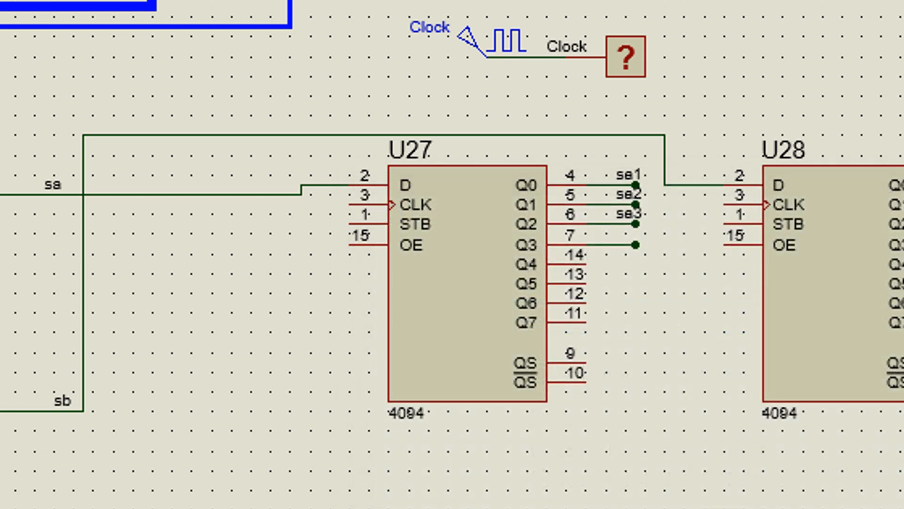
click(614, 244)
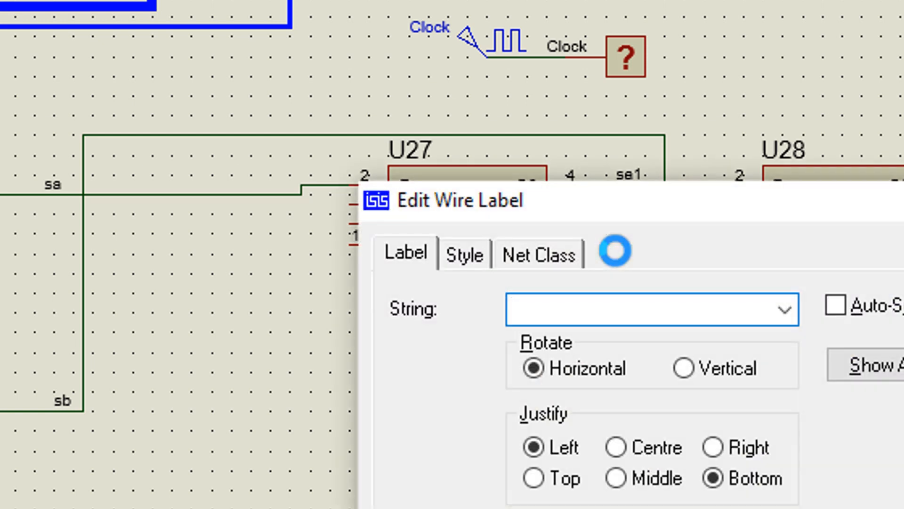
text(sa4)
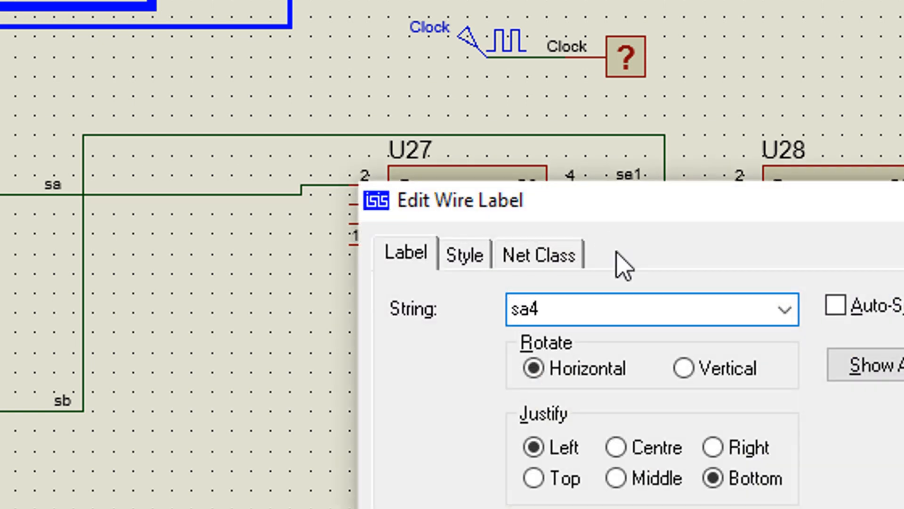
key(Return)
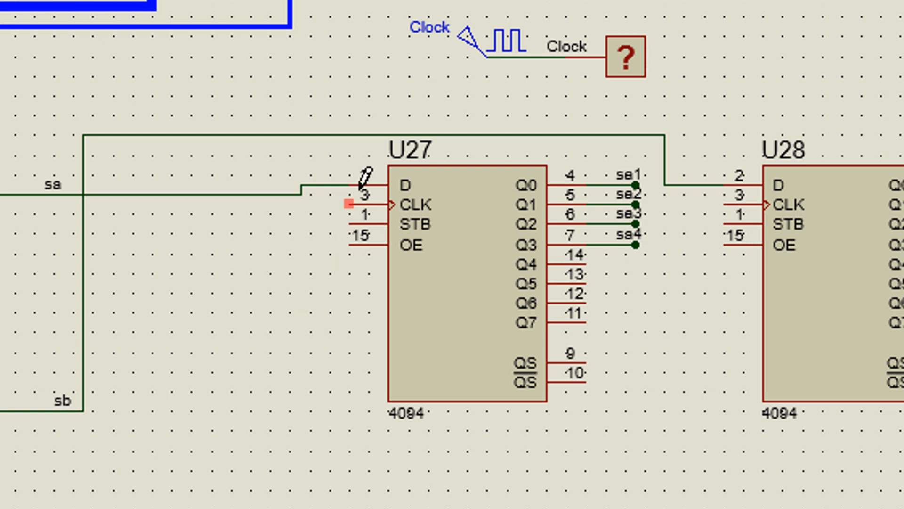
- Draw an open-ended wire from the CLK input of U27 and label it Clock
click(349, 203)
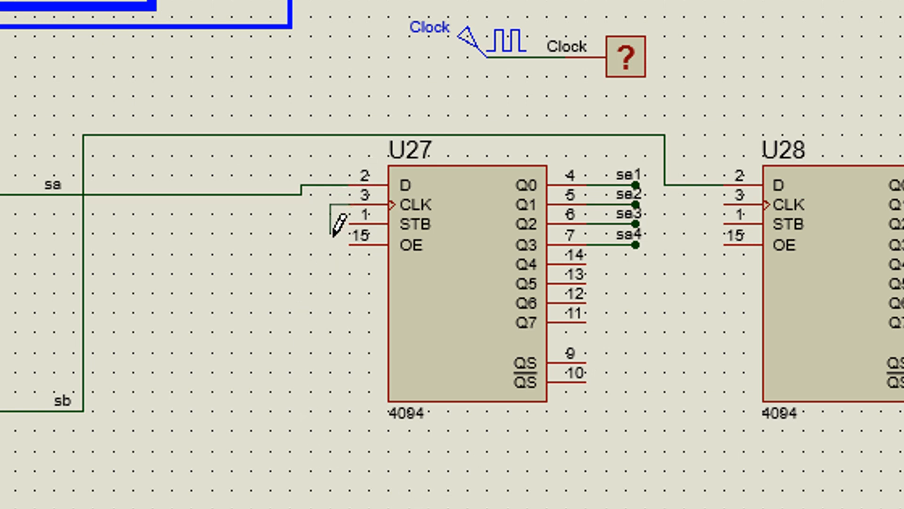
click(331, 233)
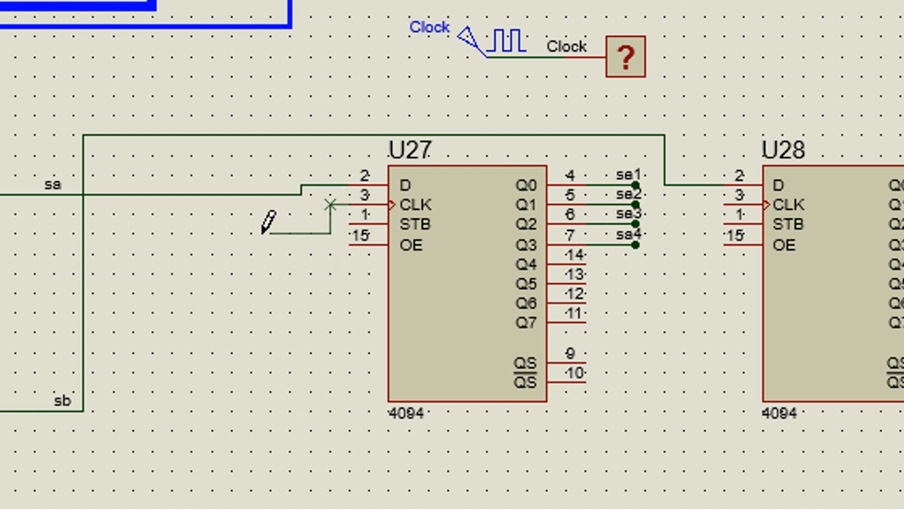
double_click(162, 233)
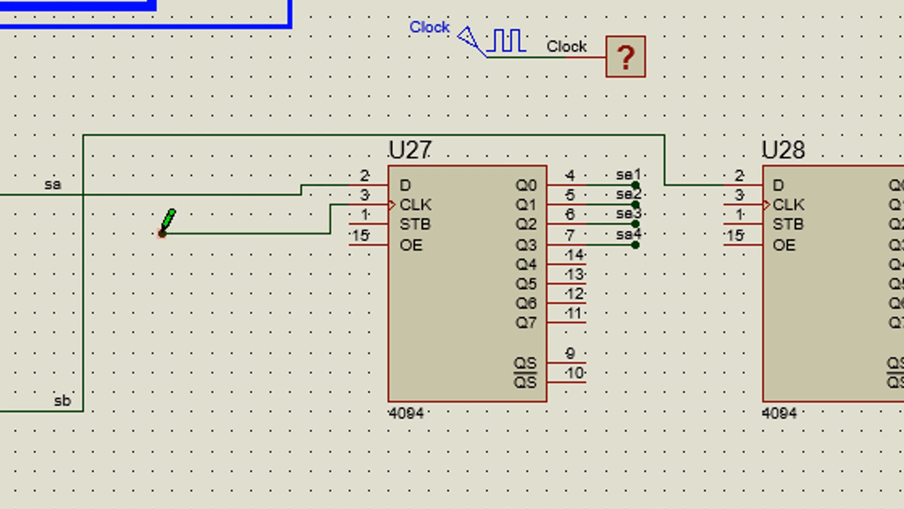
click(194, 233)
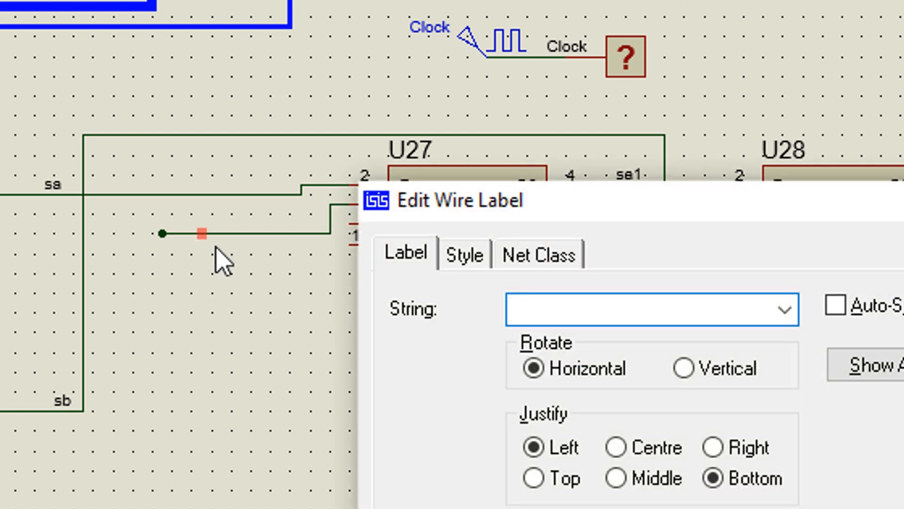
text(Clock)
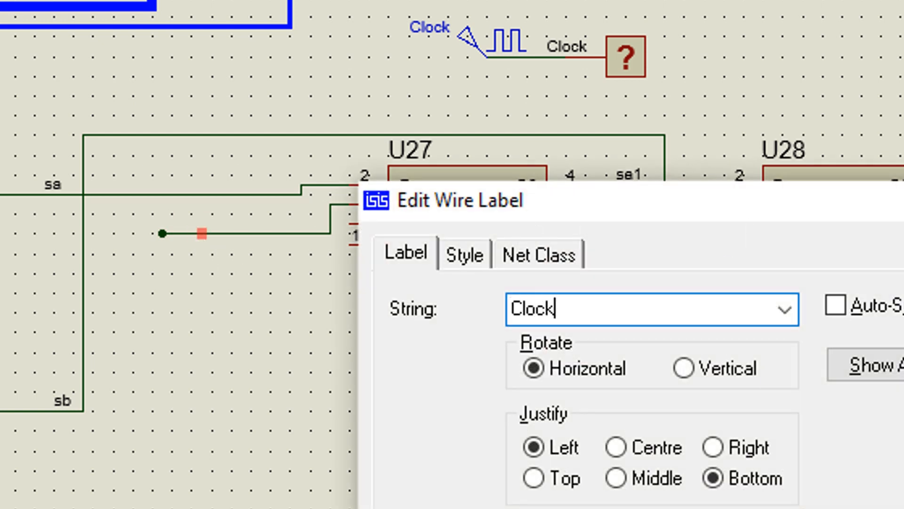
key(Return)
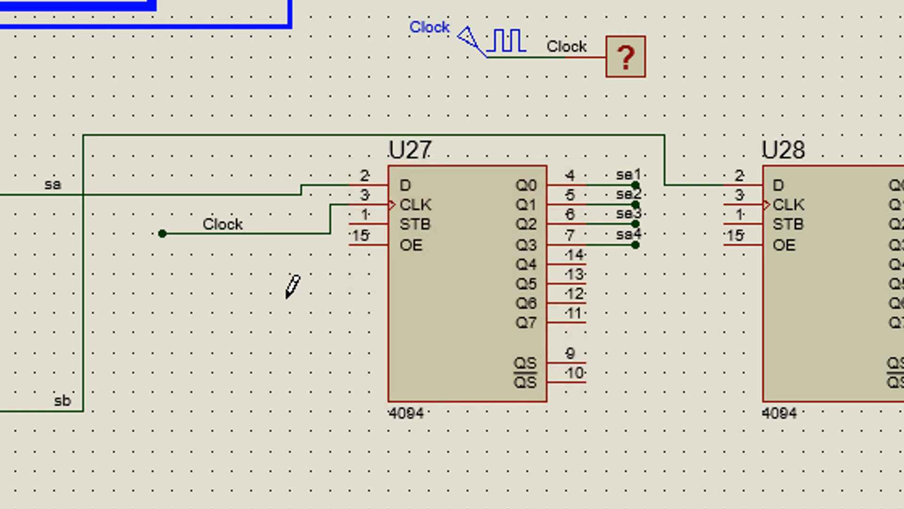
- Place a DC generator below the Clock wire of U27 and wire it to the OE input
double_click(192, 302)
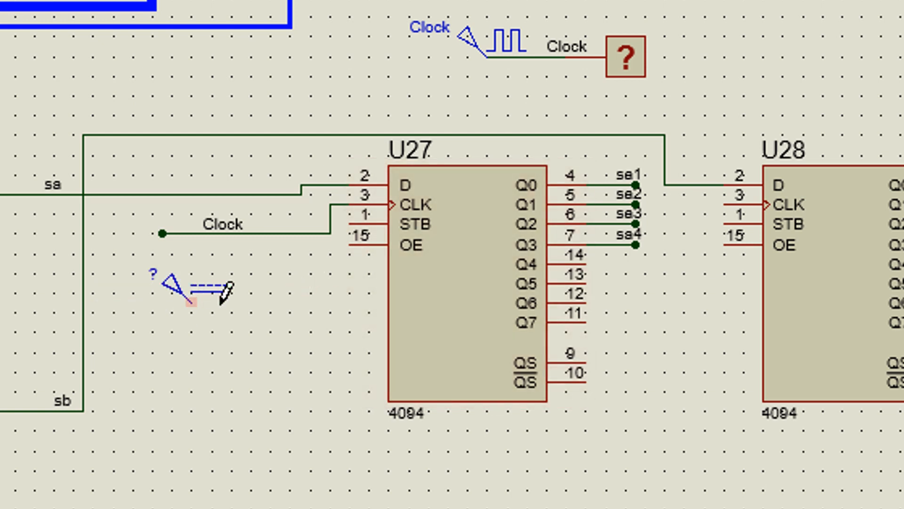
click(193, 301)
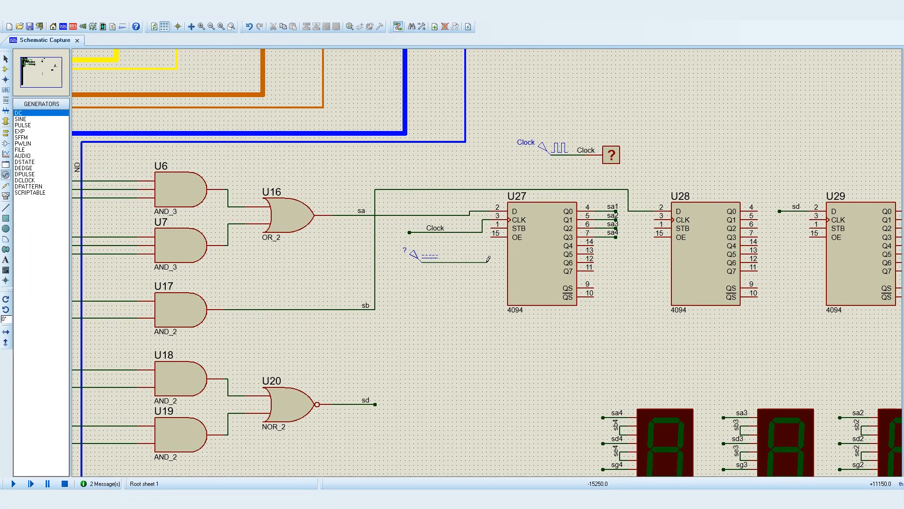
click(492, 236)
- Set the voltage of the DC generator feeding the OE input of U27
double_click(417, 258)
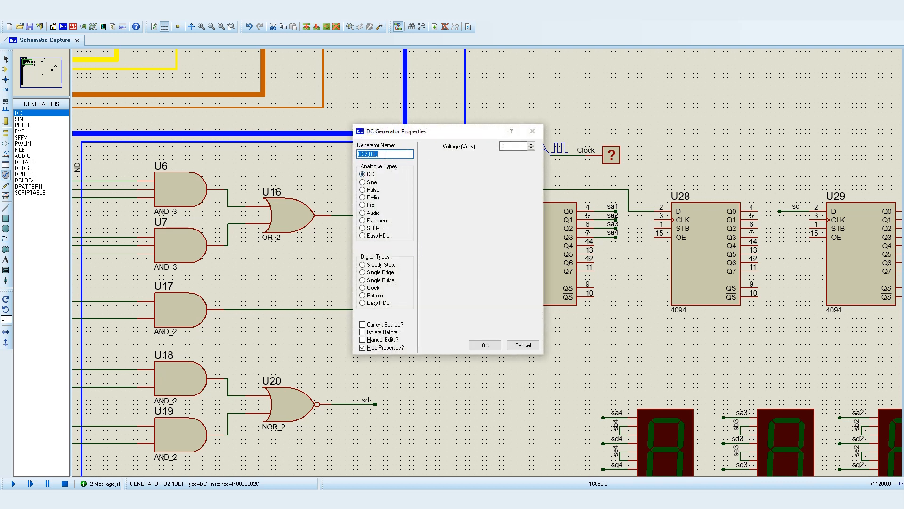
click(511, 147)
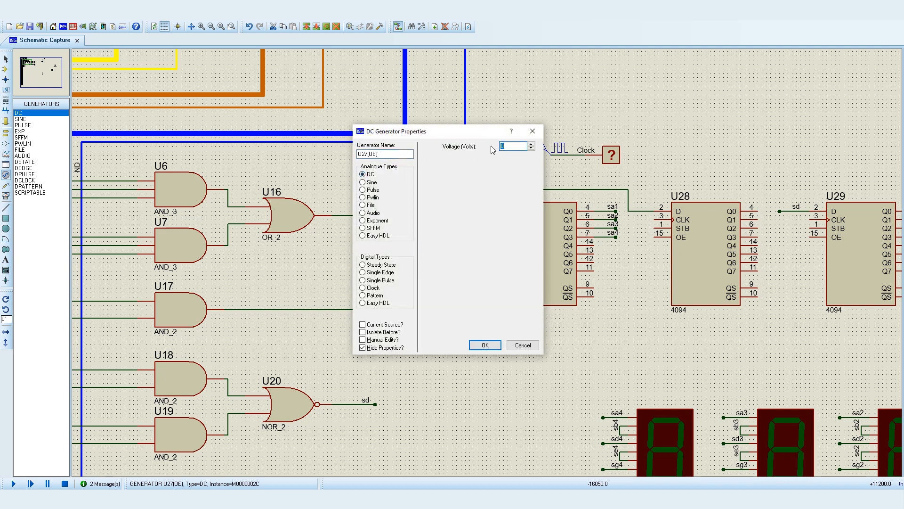
click(485, 345)
- Run the simulation to check how U27 drives the top segments of the displays, and stop it
scroll(488, 347, down, 1)
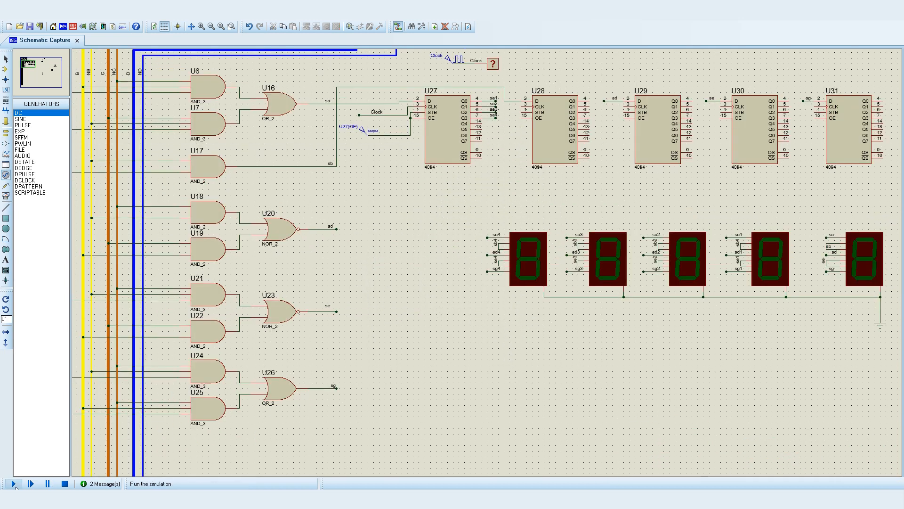
click(14, 484)
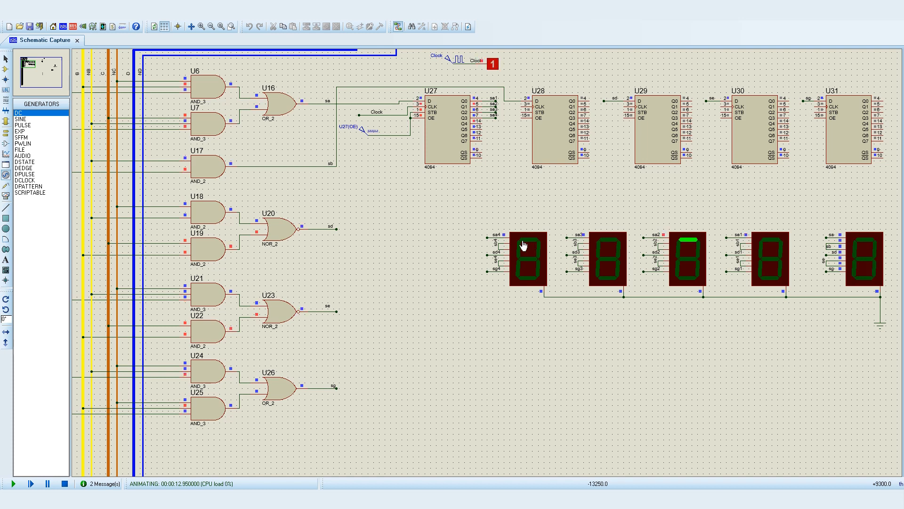
click(64, 484)
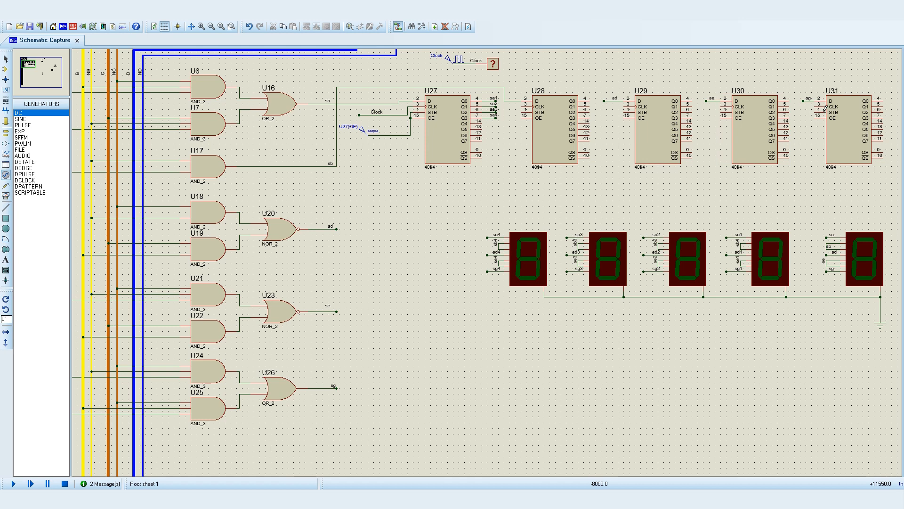
- Wire the Clock generator's net to the CLK inputs of U28, U29, U30 and U31
scroll(822, 117, up, 1)
scroll(397, 99, down, 1)
click(340, 63)
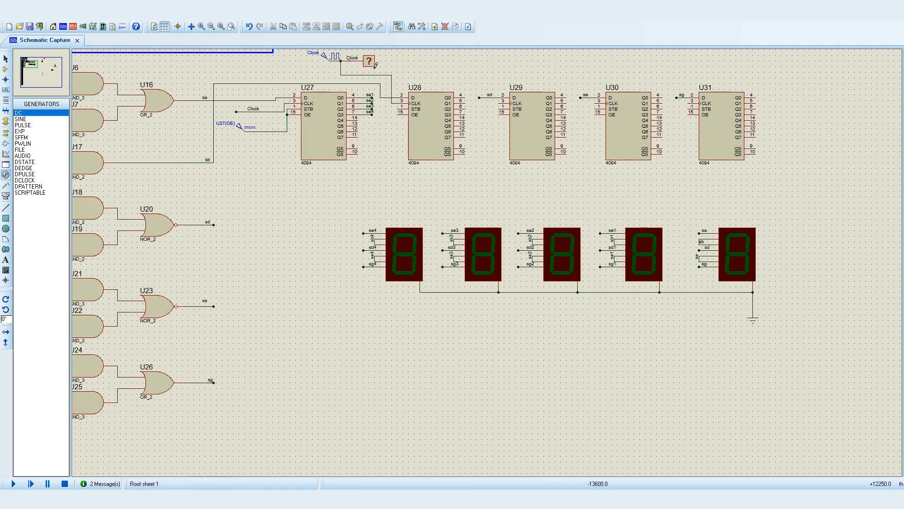
click(392, 74)
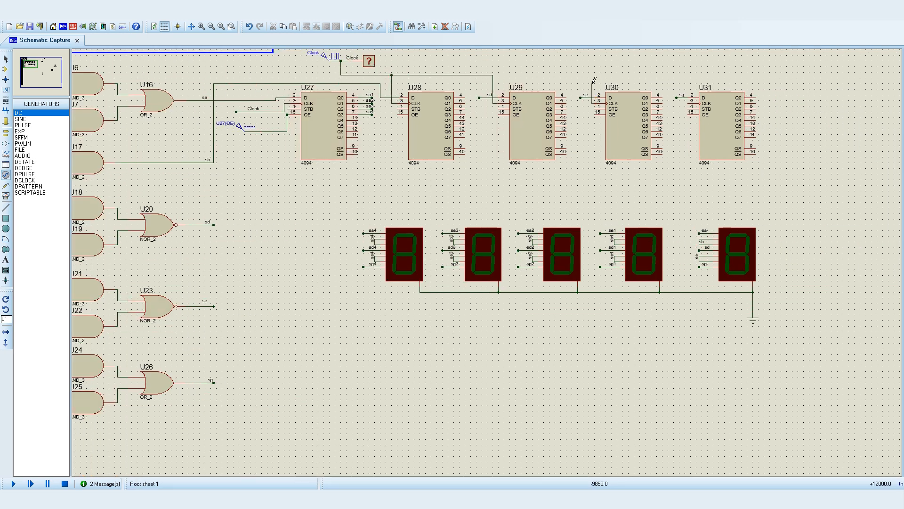
click(492, 74)
click(591, 74)
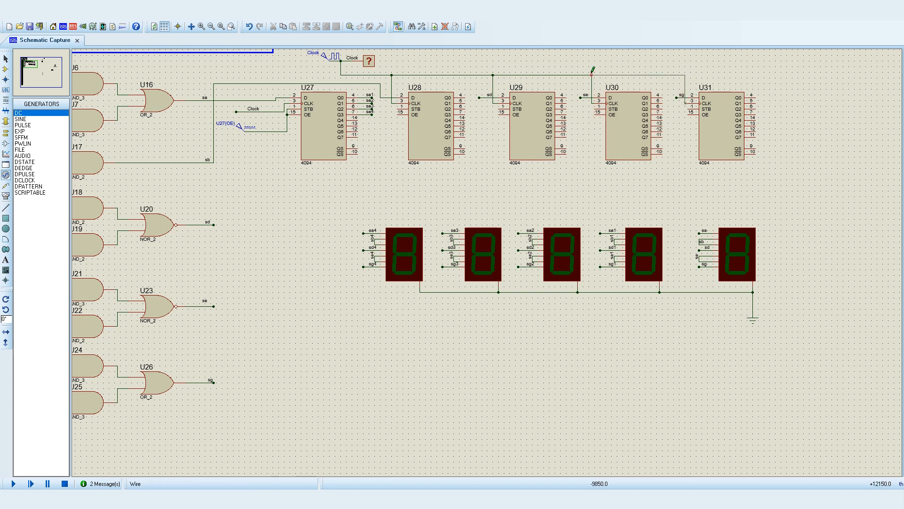
- Wire the STB and OE inputs of U28 and U29 to the DC generator's line
click(398, 112)
click(264, 131)
click(398, 114)
click(391, 114)
click(498, 109)
click(392, 185)
click(498, 114)
click(493, 115)
- Connect the STB and OE inputs of U30 and U31 to the shared DC generator line
click(595, 109)
click(493, 185)
click(595, 114)
click(589, 115)
click(684, 109)
click(589, 186)
- Draw short open-ended wires from the Q0 to Q3 outputs of U28
scroll(680, 111, up, 2)
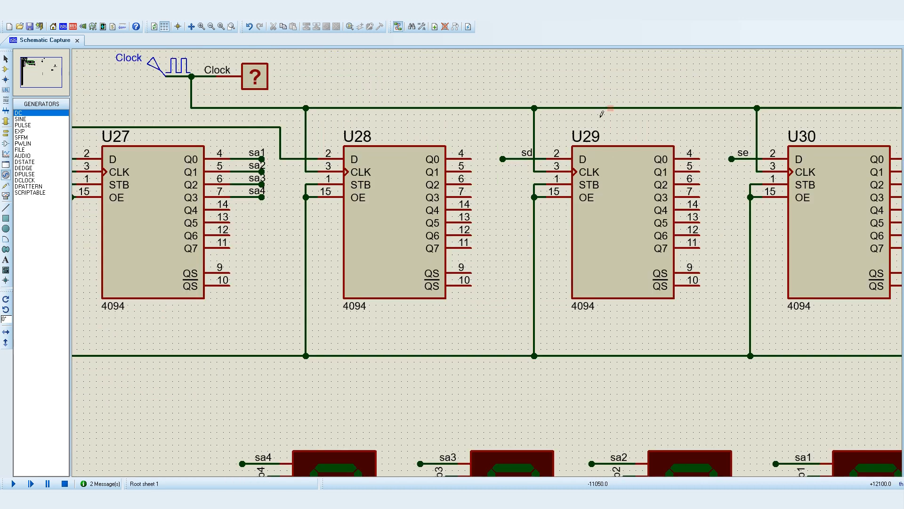
click(490, 158)
double_click(475, 172)
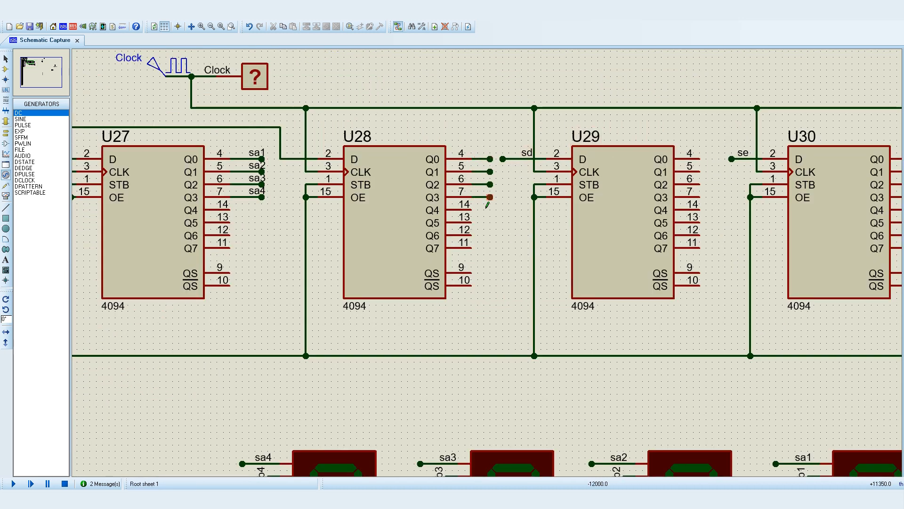
- Draw short open-ended wires from the Q0 to Q3 outputs of U29
click(701, 159)
double_click(719, 159)
click(700, 172)
double_click(719, 172)
click(700, 184)
double_click(719, 185)
click(700, 198)
double_click(719, 198)
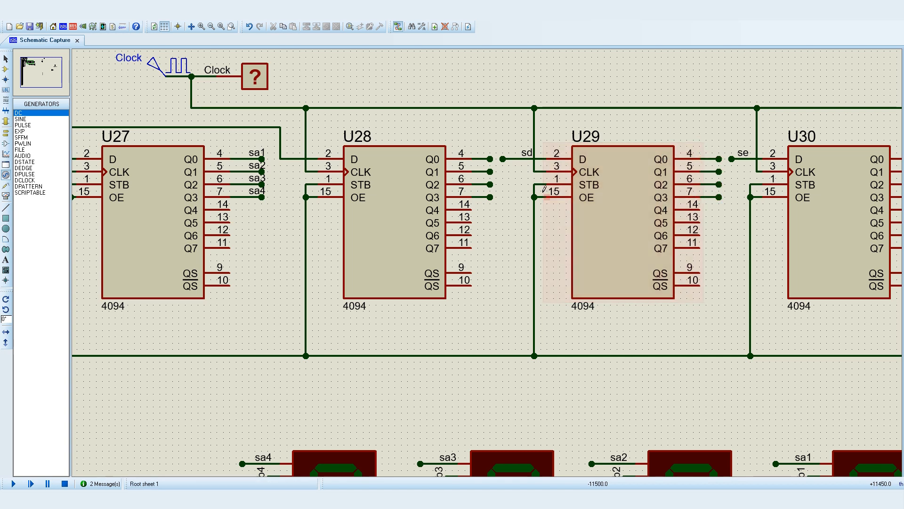
- Shorten the open ends of the sd and se wires at the D inputs of U29 and U30
drag(496, 139, 517, 159)
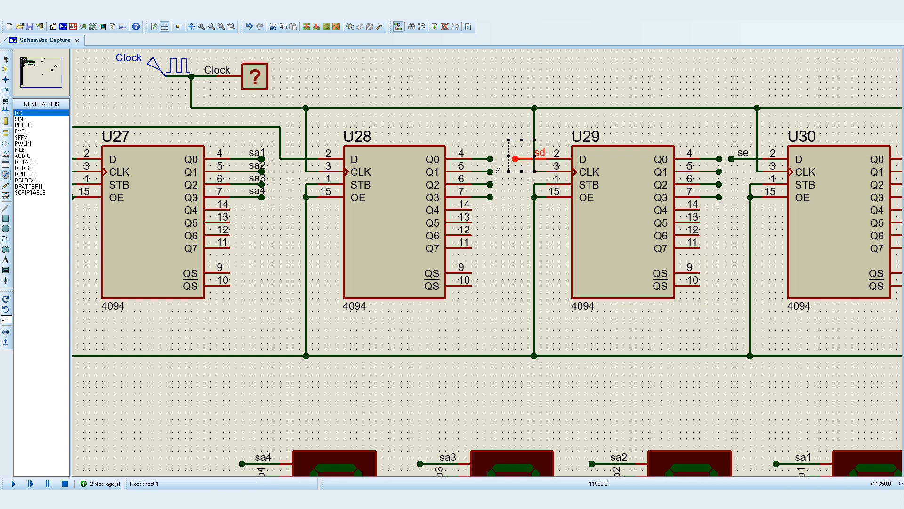
drag(728, 143, 752, 159)
click(719, 84)
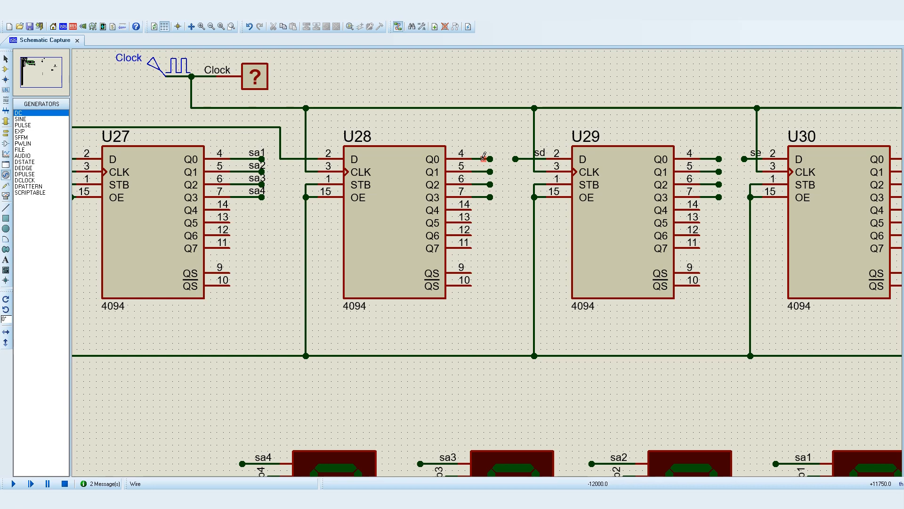
- Label the Q0 to Q3 output wires of U28 sb1, sb2, sb3 and sb4
click(5, 91)
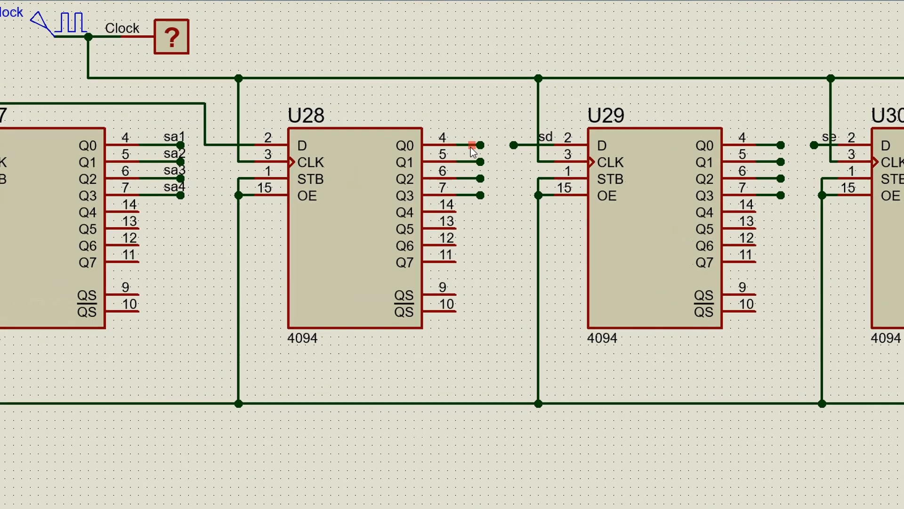
click(483, 159)
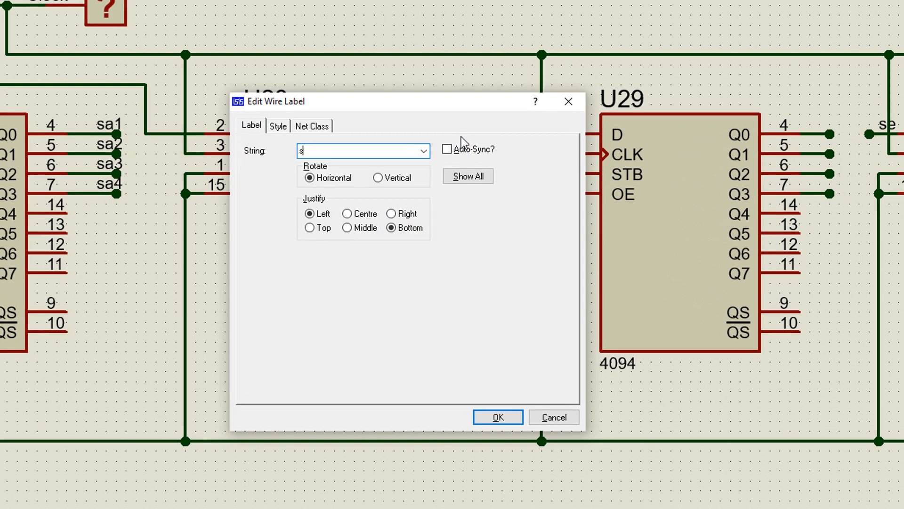
key(Return)
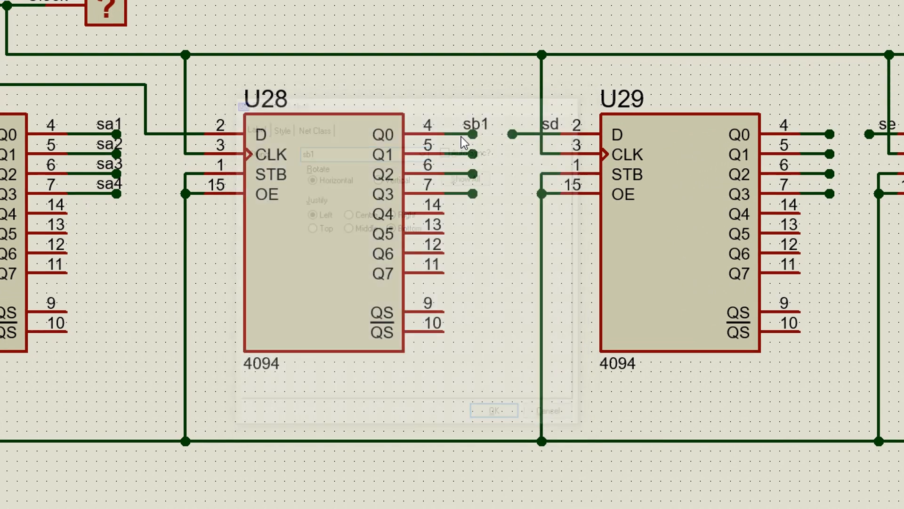
click(462, 152)
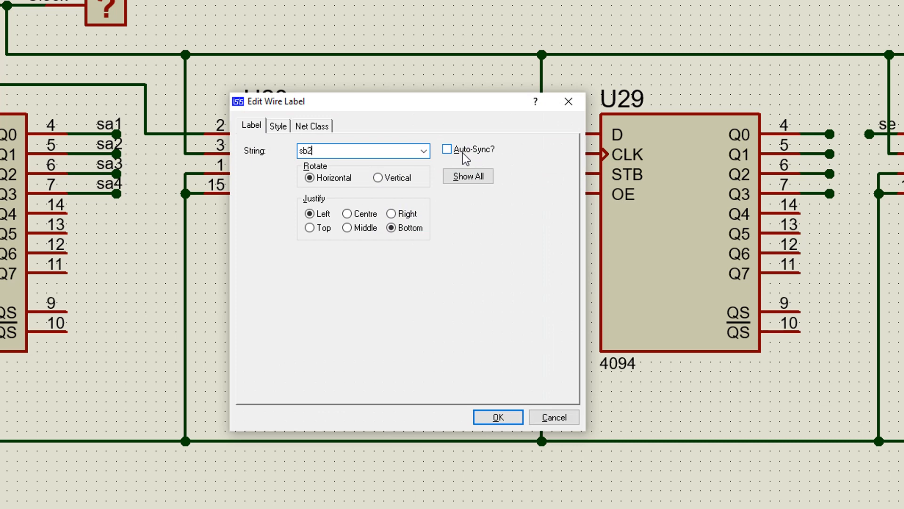
key(Return)
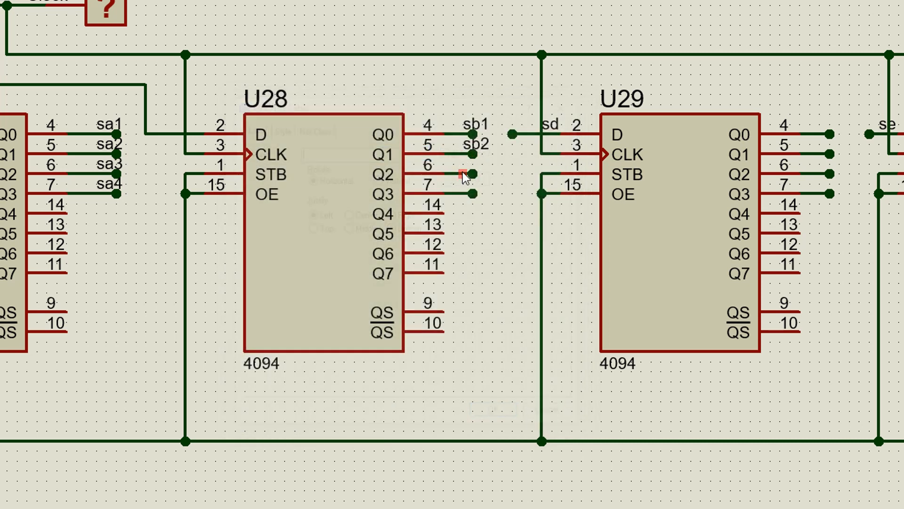
click(462, 174)
text(sb3)
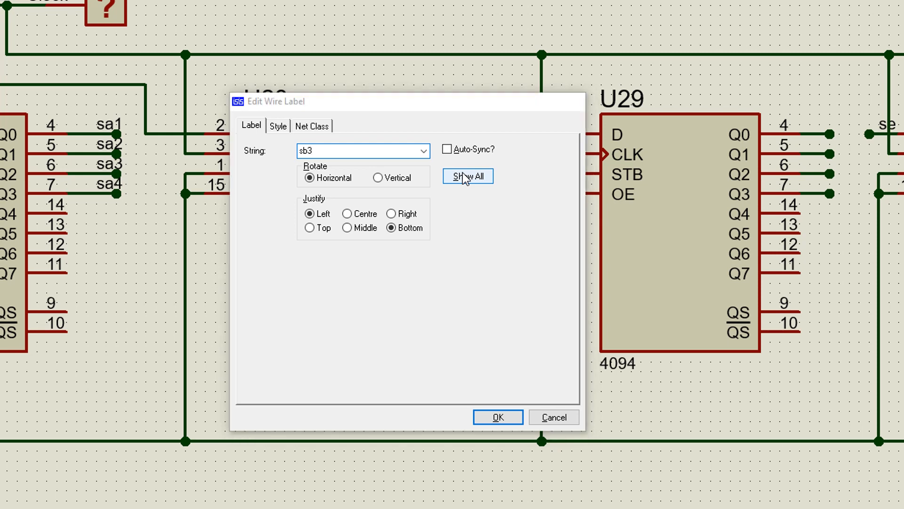
key(Return)
click(462, 193)
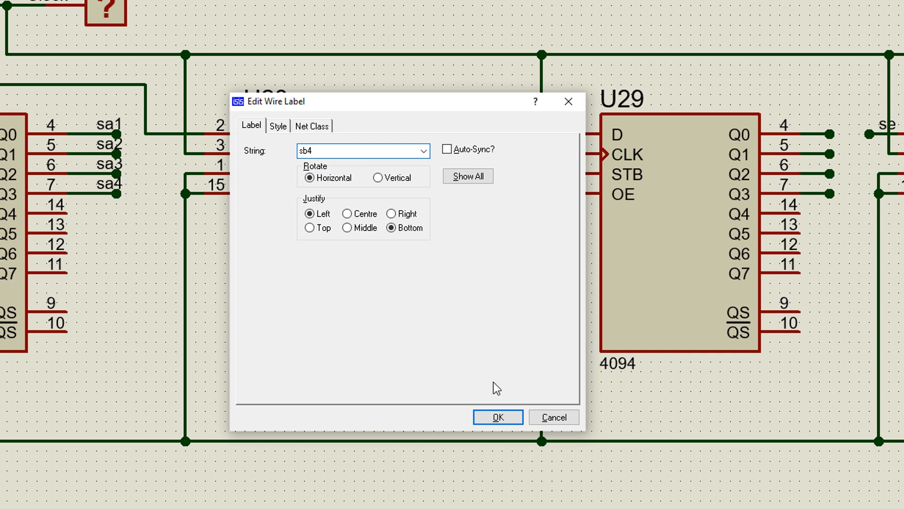
key(Return)
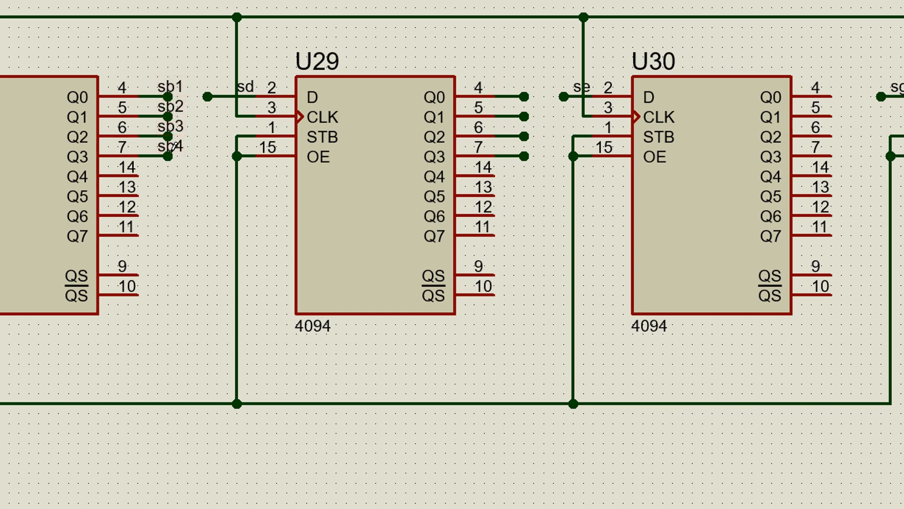
- Label the Q0 to Q3 output wires of U29 sd1, sd2, sd3 and sd4
click(514, 97)
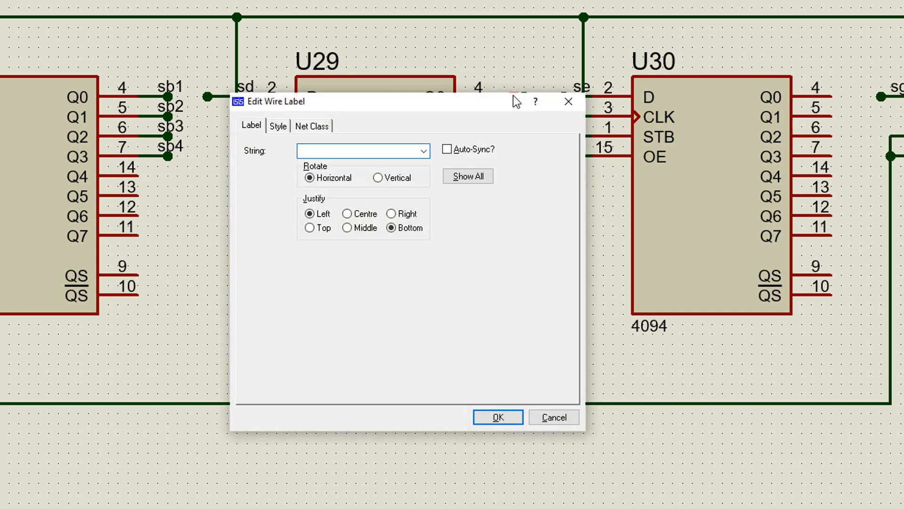
key(Return)
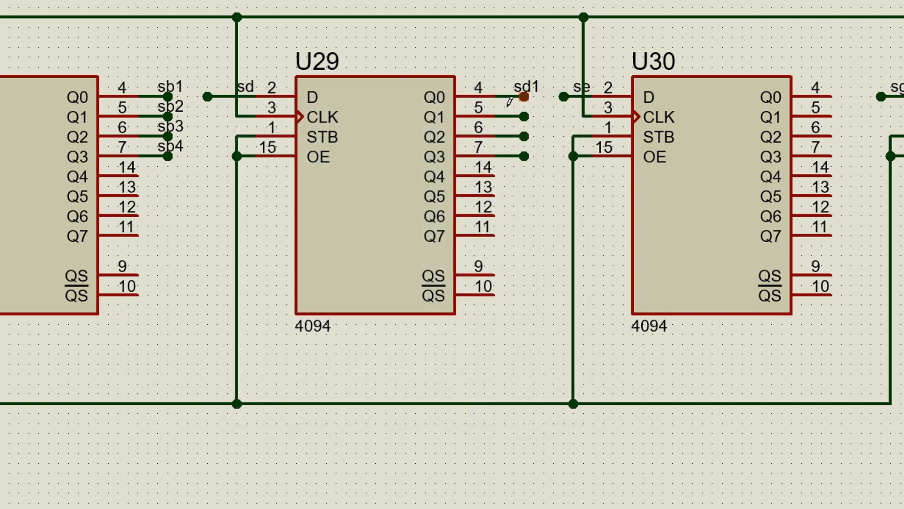
click(512, 116)
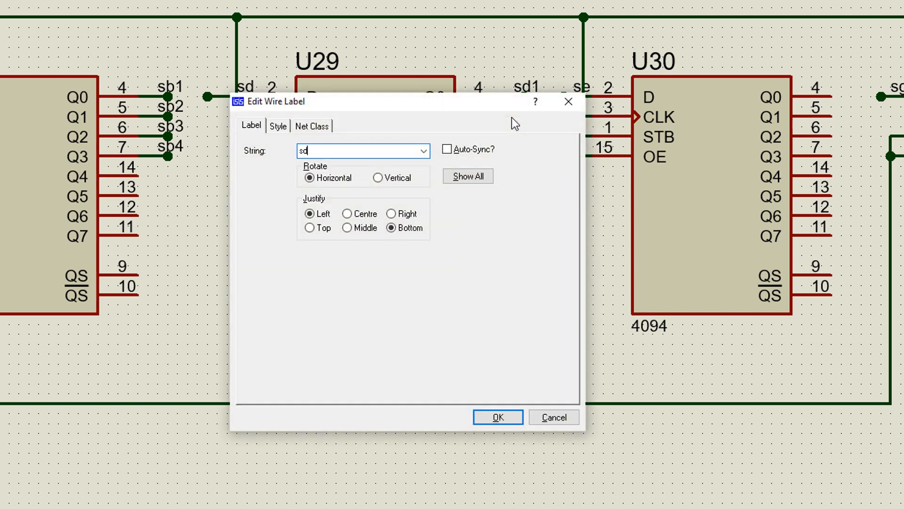
key(Return)
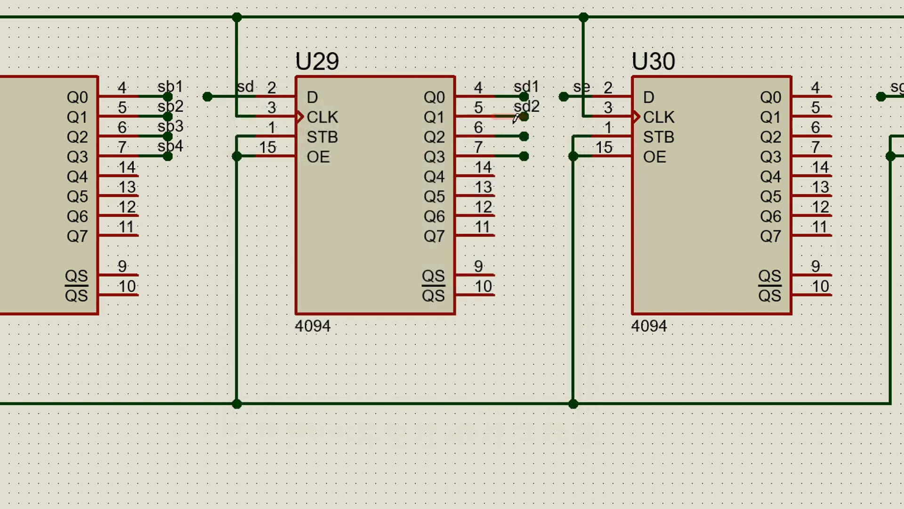
click(514, 137)
text(sd3)
key(Return)
click(513, 157)
text(sd4)
key(Return)
- Draw short open-ended wires from the Q0 to Q3 outputs of U30
click(831, 97)
double_click(851, 97)
click(832, 116)
double_click(850, 116)
click(832, 136)
double_click(850, 136)
click(832, 156)
double_click(850, 156)
- Label the Q0 to Q3 output wires of U30 se1, se2, se3 and se4
click(843, 97)
text(se1)
key(Return)
click(843, 117)
text(se2)
key(Return)
click(843, 136)
text(se3)
key(Return)
click(844, 156)
text(se4)
key(Return)
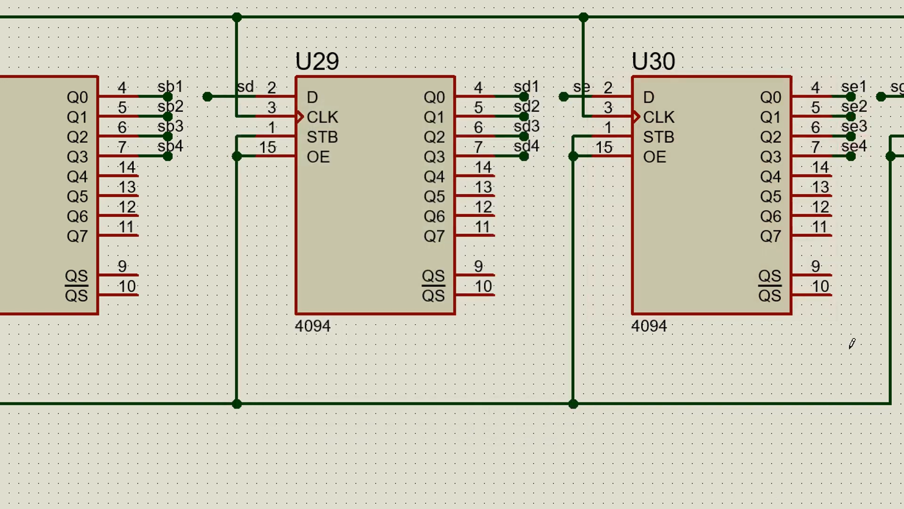
- Draw short open-ended wires from the Q0 to Q3 outputs of U31
click(777, 92)
double_click(817, 92)
click(777, 112)
double_click(817, 112)
click(777, 132)
double_click(817, 132)
click(777, 151)
double_click(817, 151)
- Label the Q0 to Q3 output wires of U31 sg1, sg2, sg3 and sg4
click(796, 93)
text(sg1)
key(Return)
click(797, 113)
text(sg2)
key(Return)
click(797, 133)
text(sg3)
key(Return)
click(796, 153)
text(sg4)
key(Return)
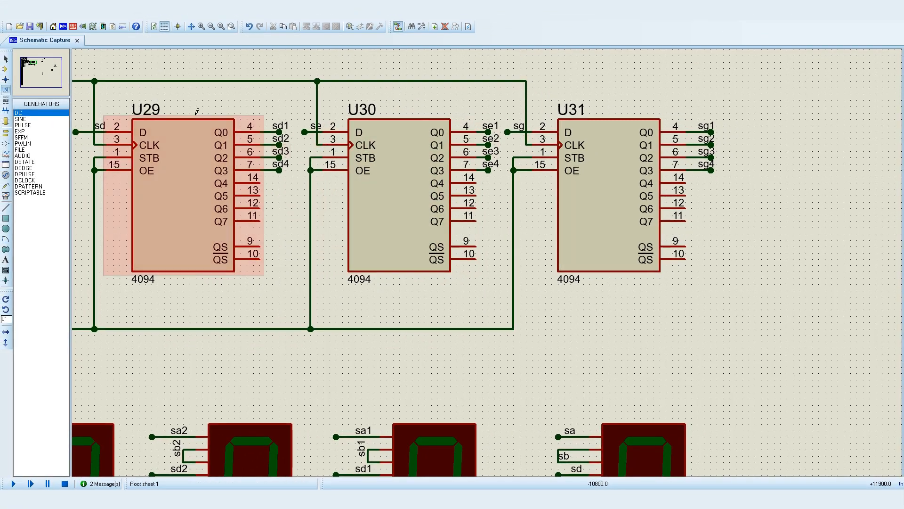
- Run the simulation to examine the characters shifting across the five seven-segment displays
scroll(232, 138, down, 3)
drag(290, 198, 535, 102)
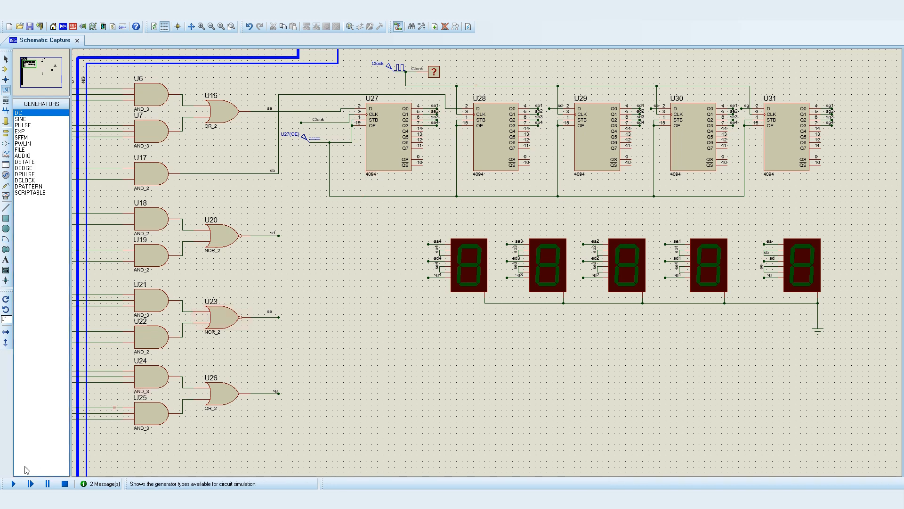
click(14, 484)
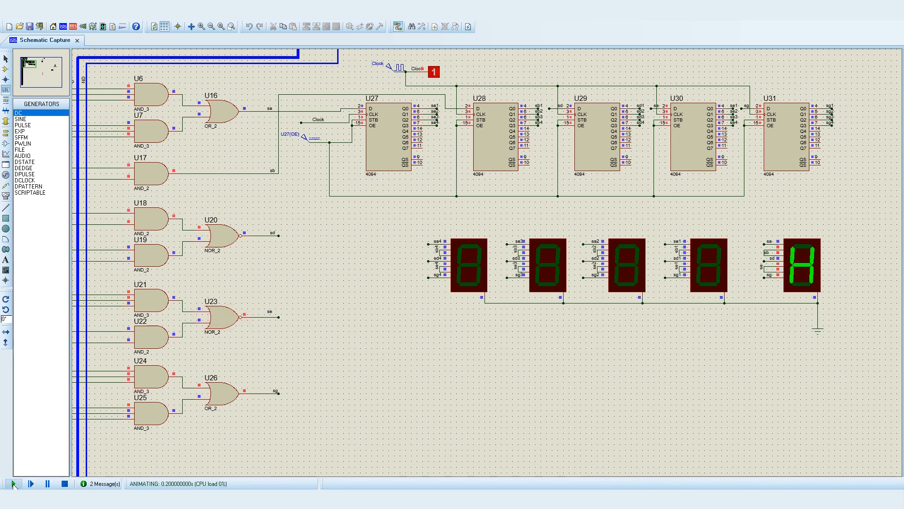